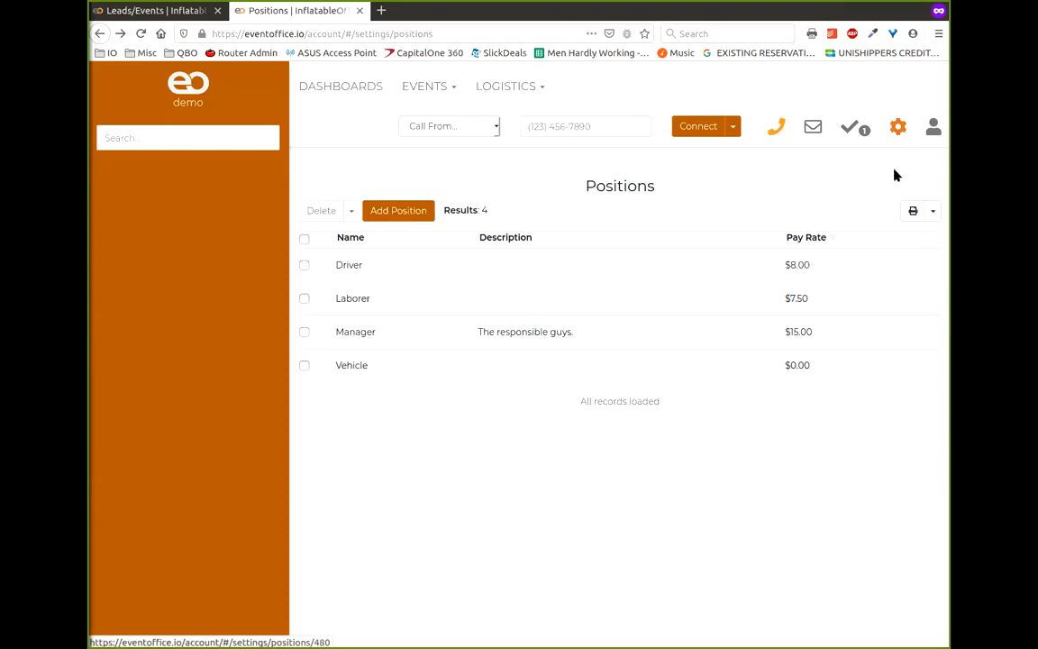
- Add a 'Sales Rep' position marked as a sales representative and save it
click(397, 212)
click(495, 195)
text(Sae)
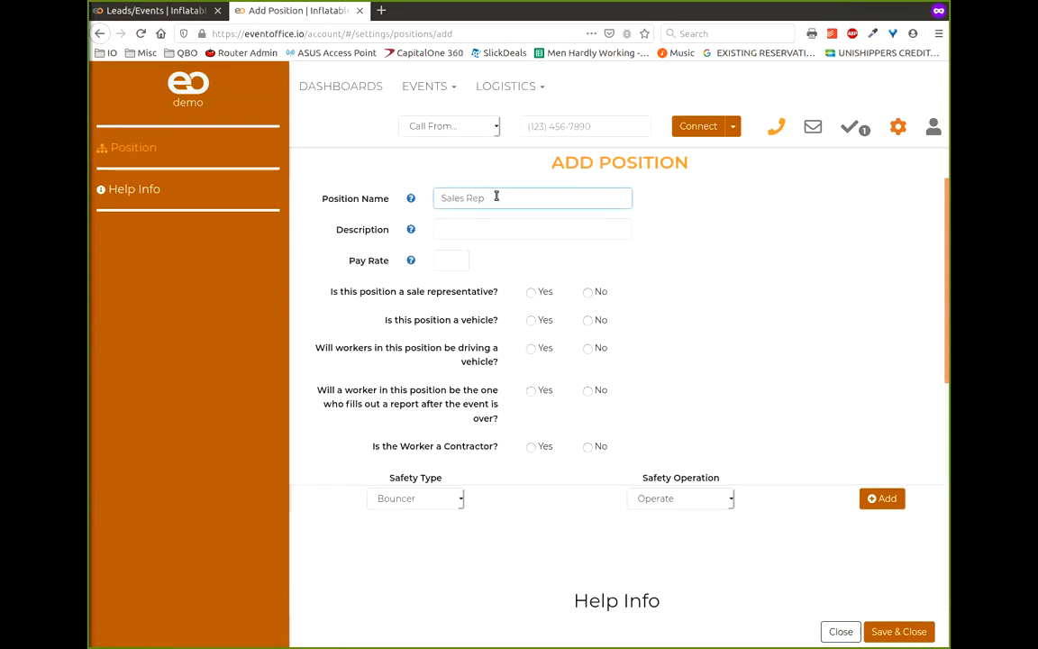
click(531, 292)
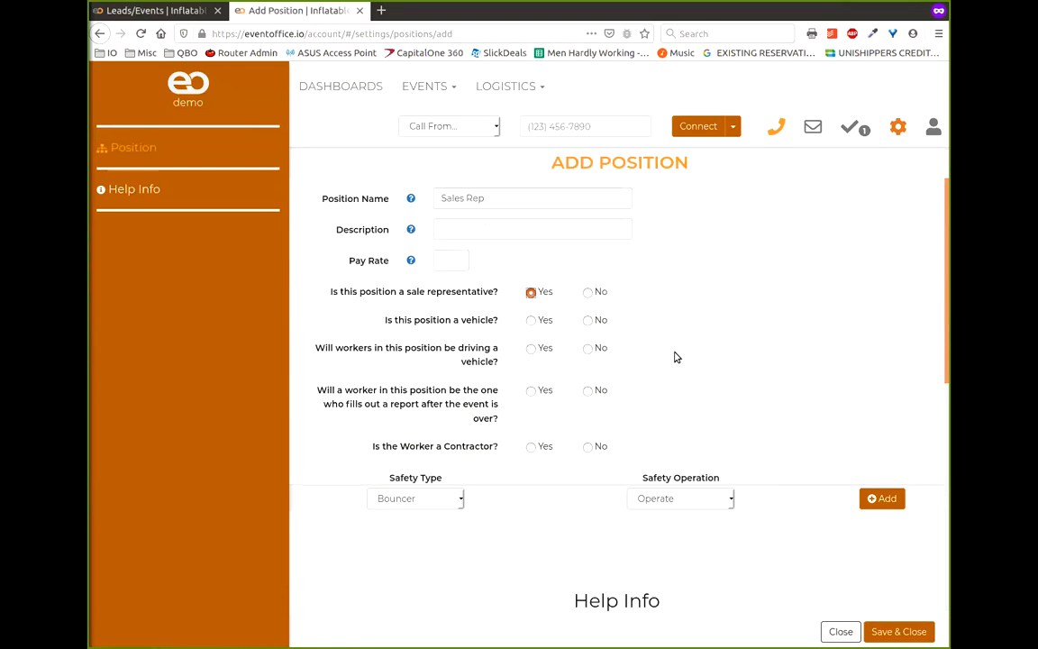
click(897, 632)
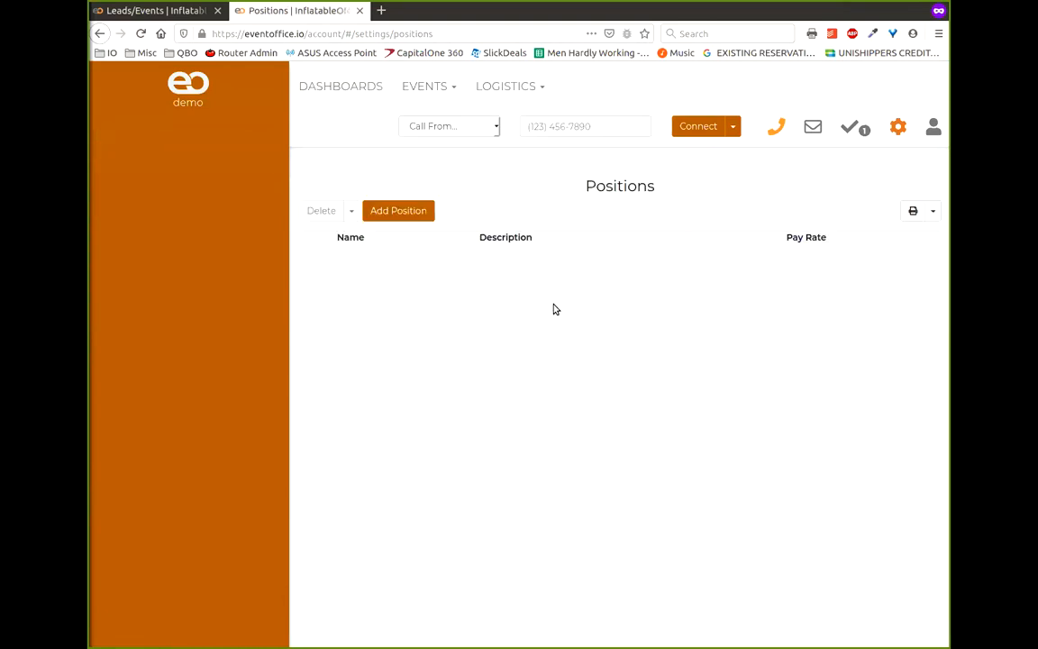
click(504, 87)
- Give the third worker in the Workers list the Sales Rep position
click(502, 176)
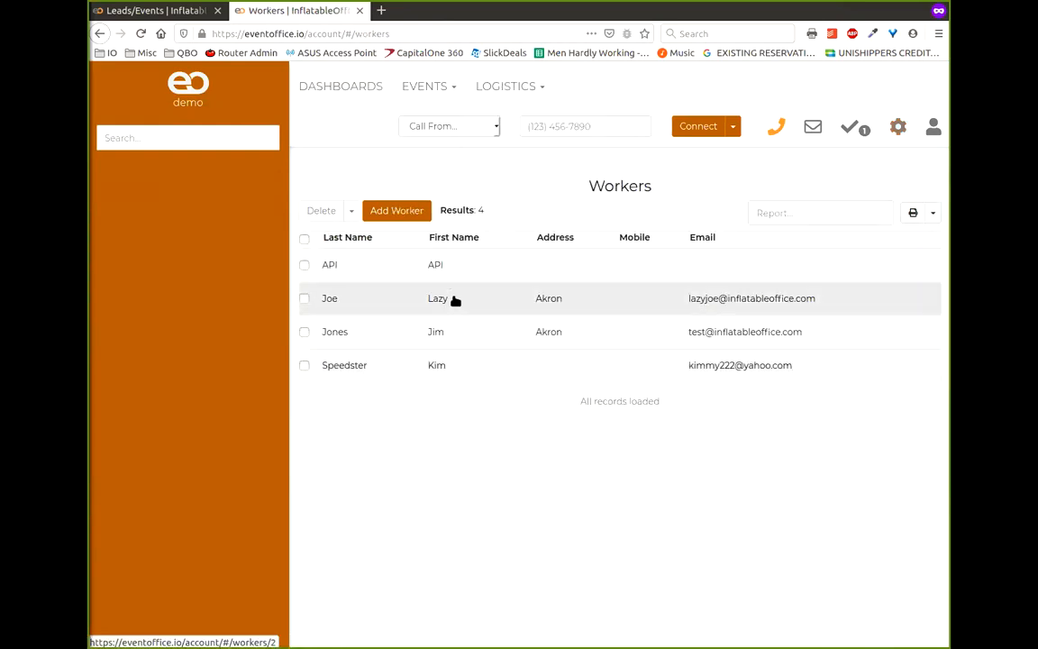
click(491, 334)
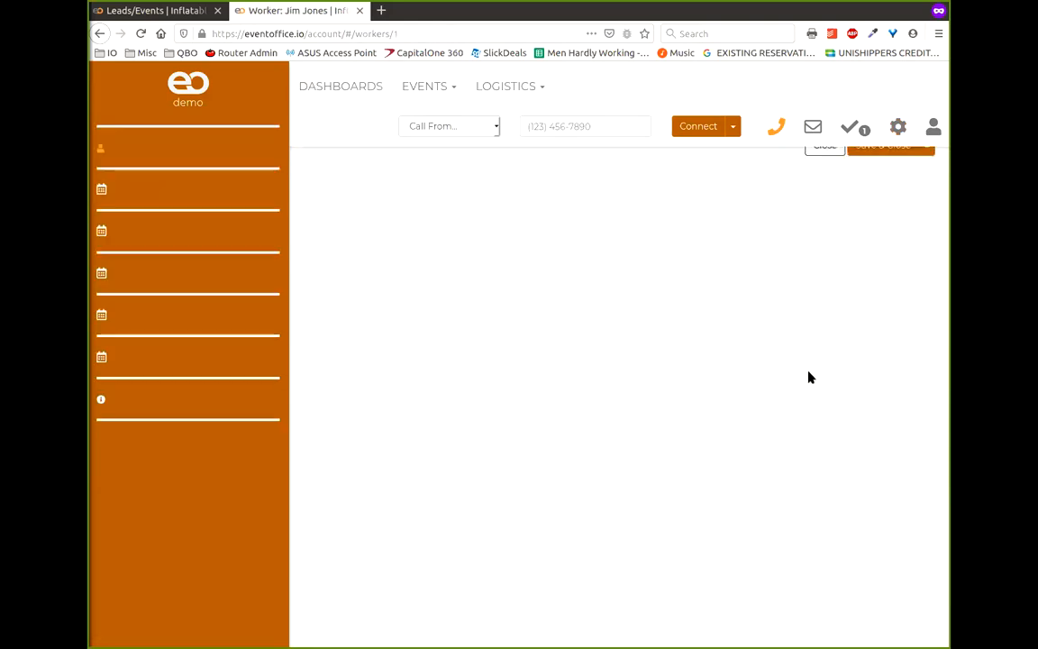
scroll(538, 346, down, 3)
scroll(630, 298, down, 3)
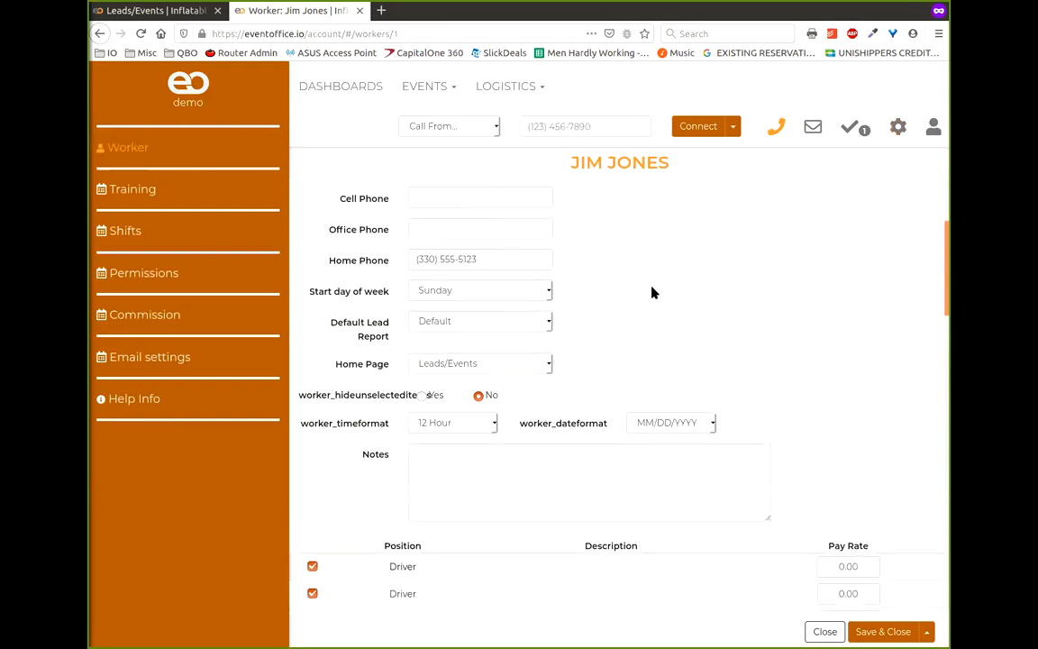
click(313, 537)
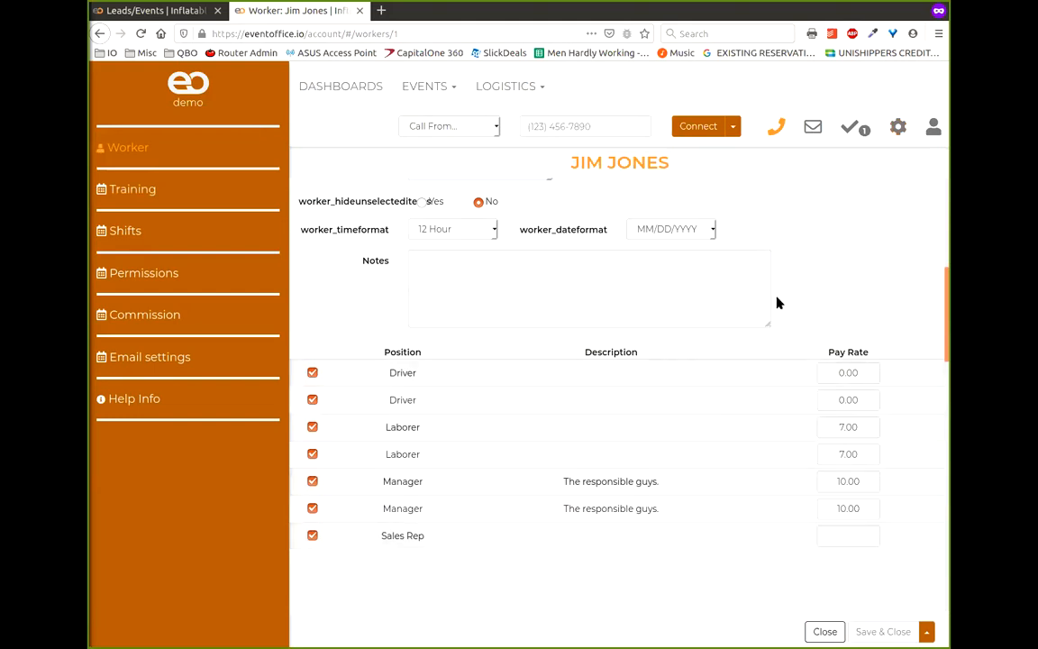
key(alt+Left)
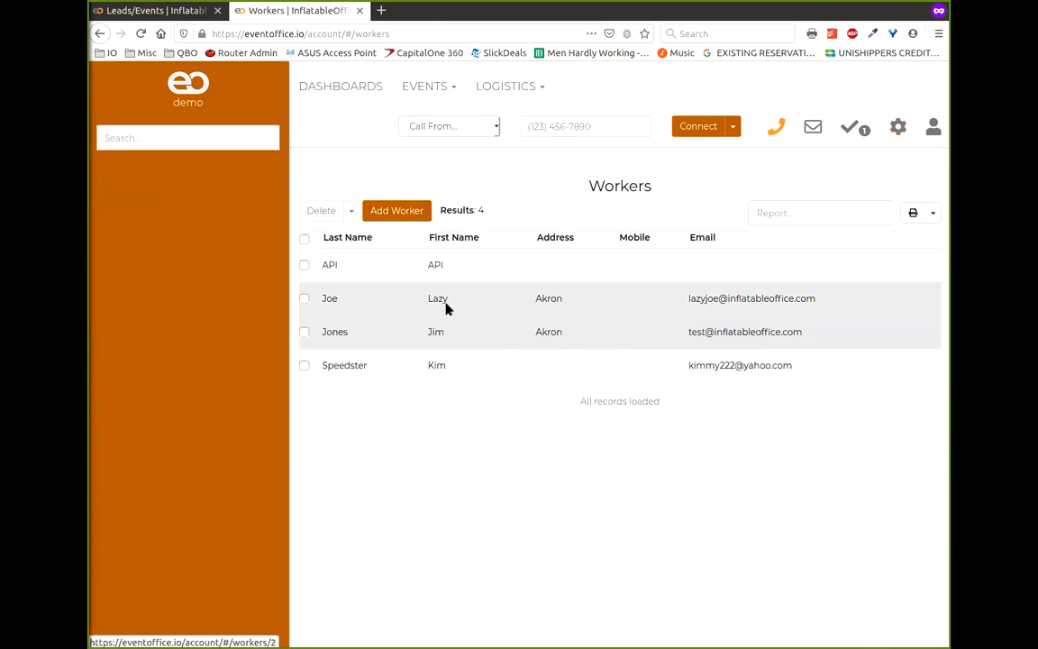
- Give the second worker the Sales Rep position and save the record
click(444, 306)
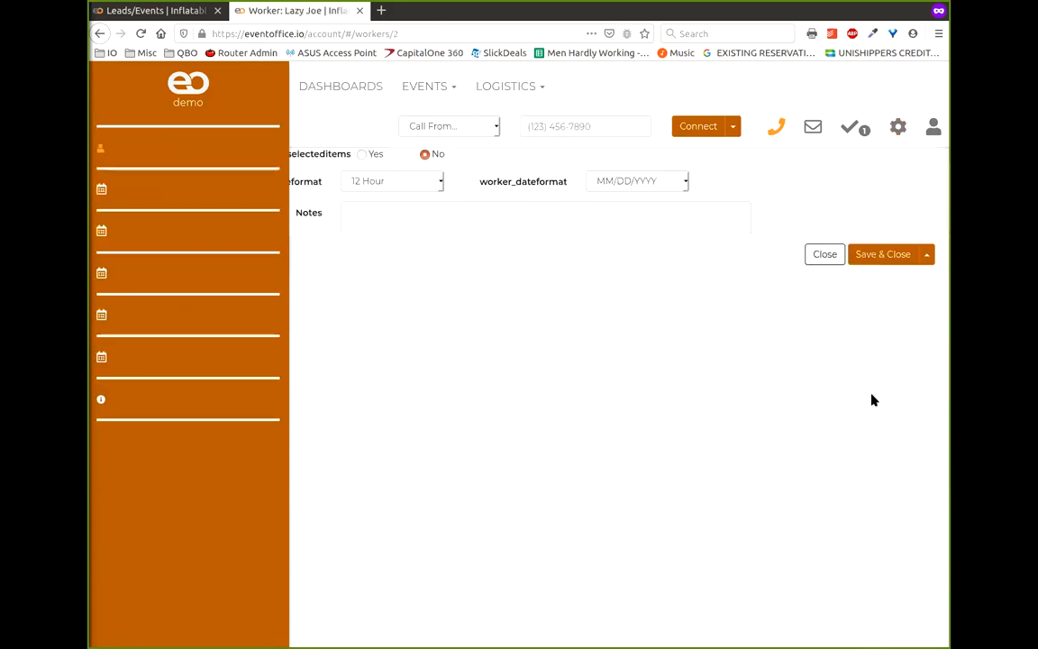
scroll(672, 399, down, 5)
scroll(583, 376, down, 3)
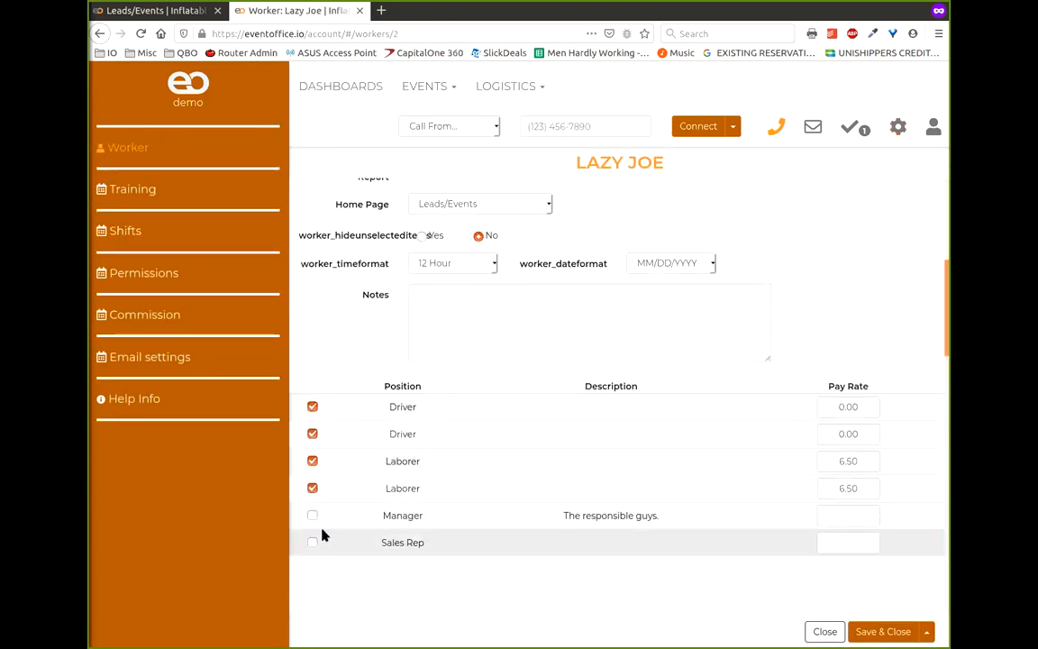
click(311, 544)
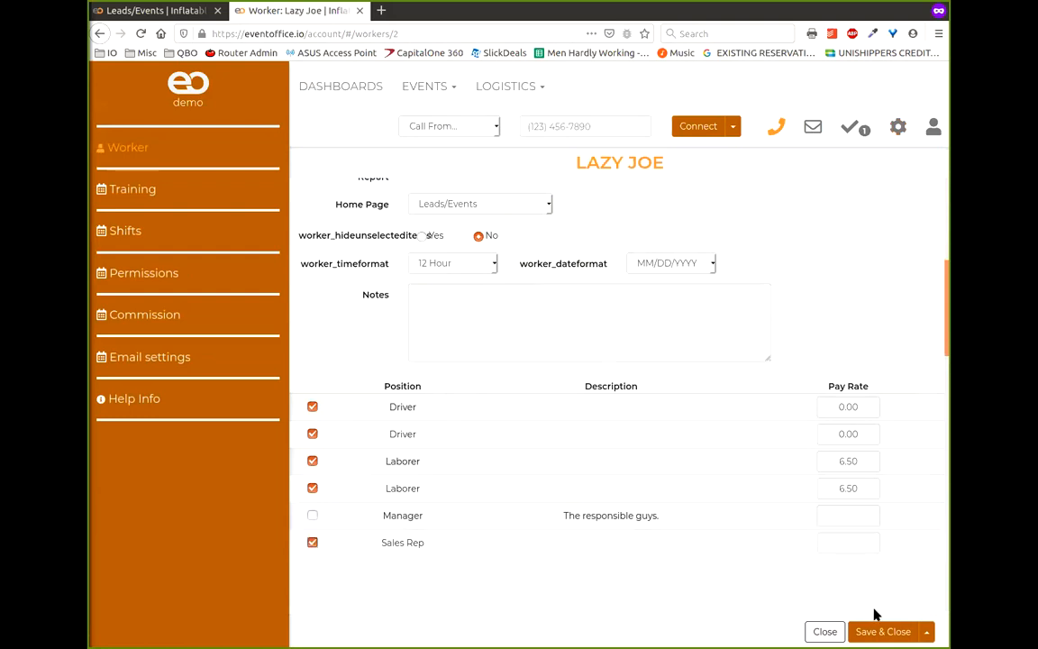
click(887, 631)
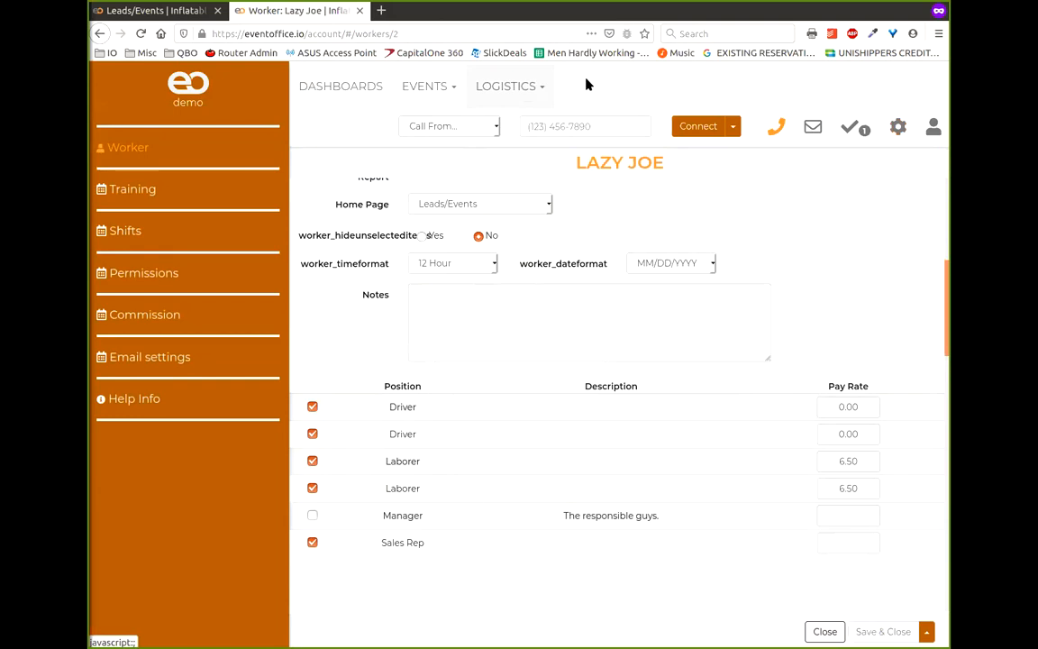
- Give the last worker the Sales Rep position and save the record
click(546, 87)
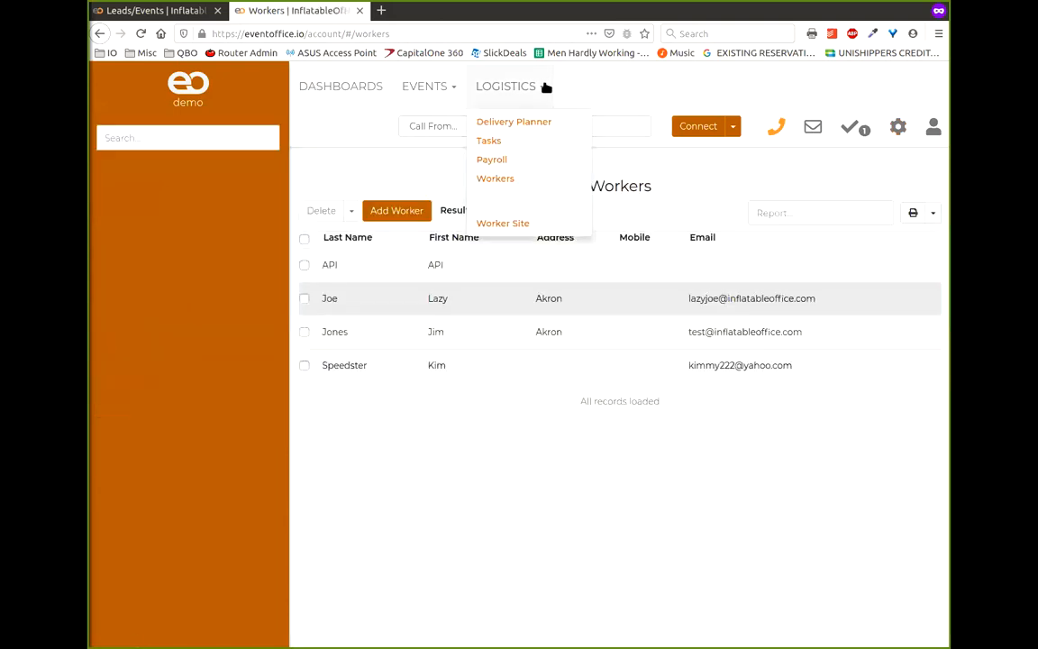
click(342, 377)
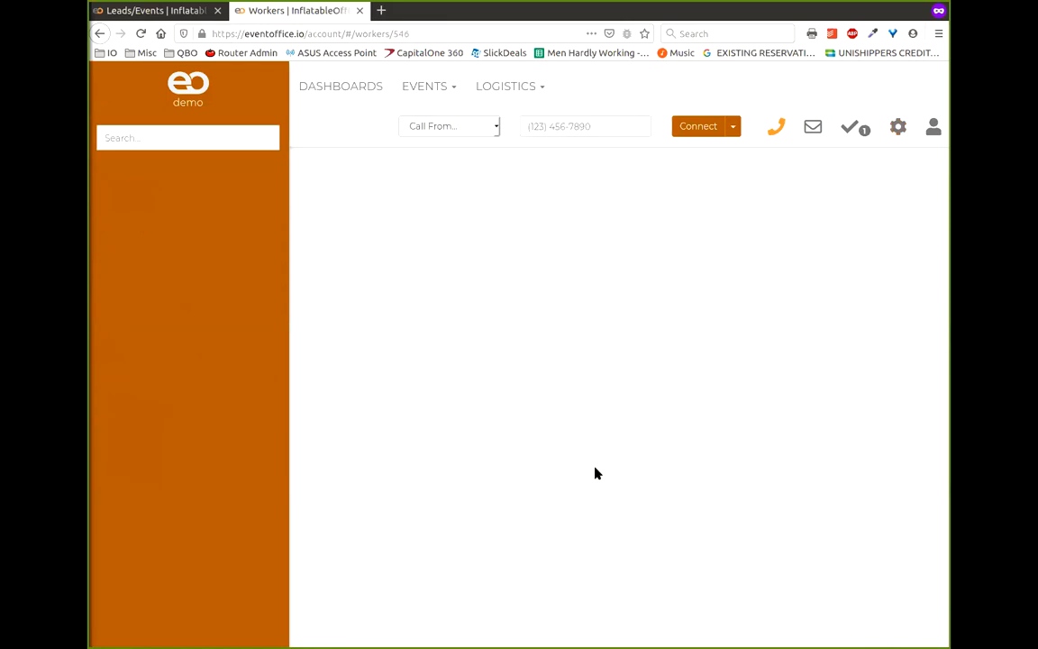
scroll(622, 450, down, 3)
scroll(611, 456, down, 2)
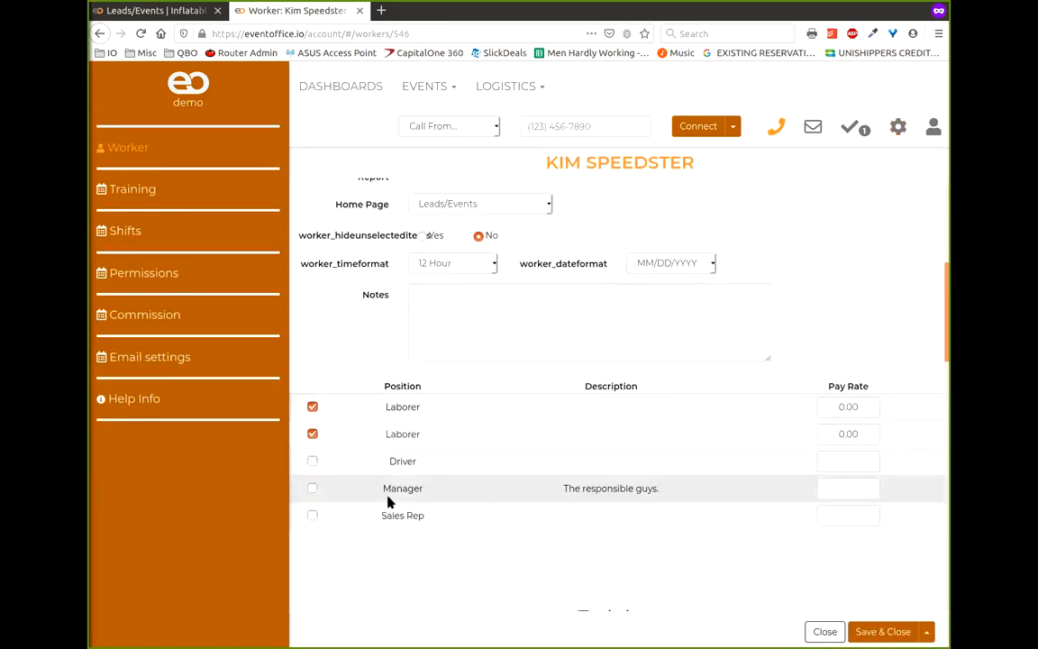
click(312, 515)
click(867, 629)
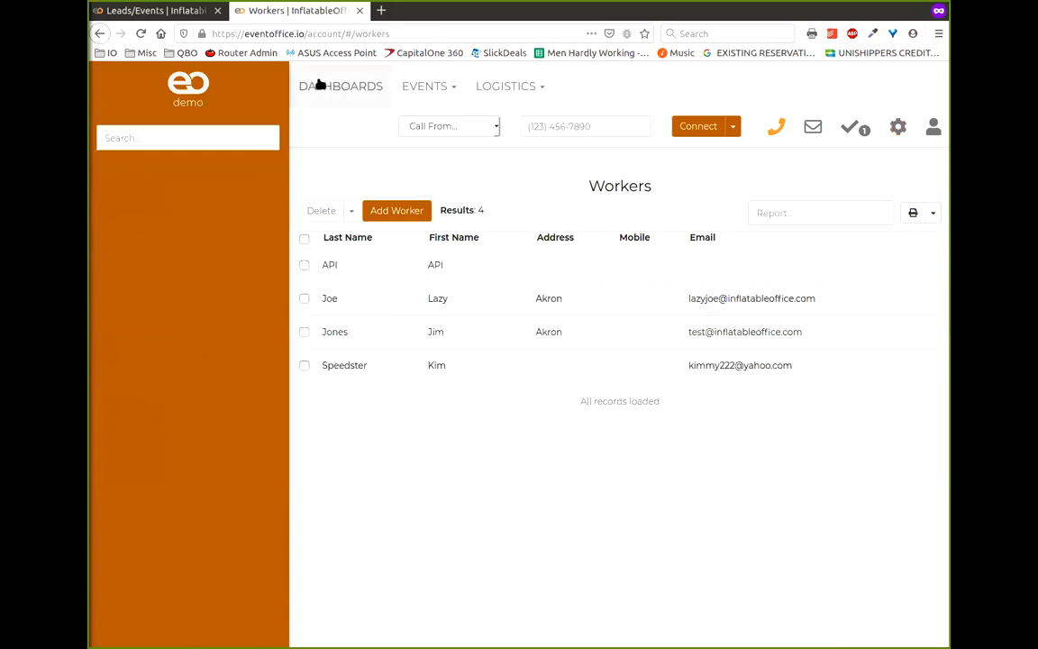
- Assign the first listed sales rep to the second lead and save it
click(193, 13)
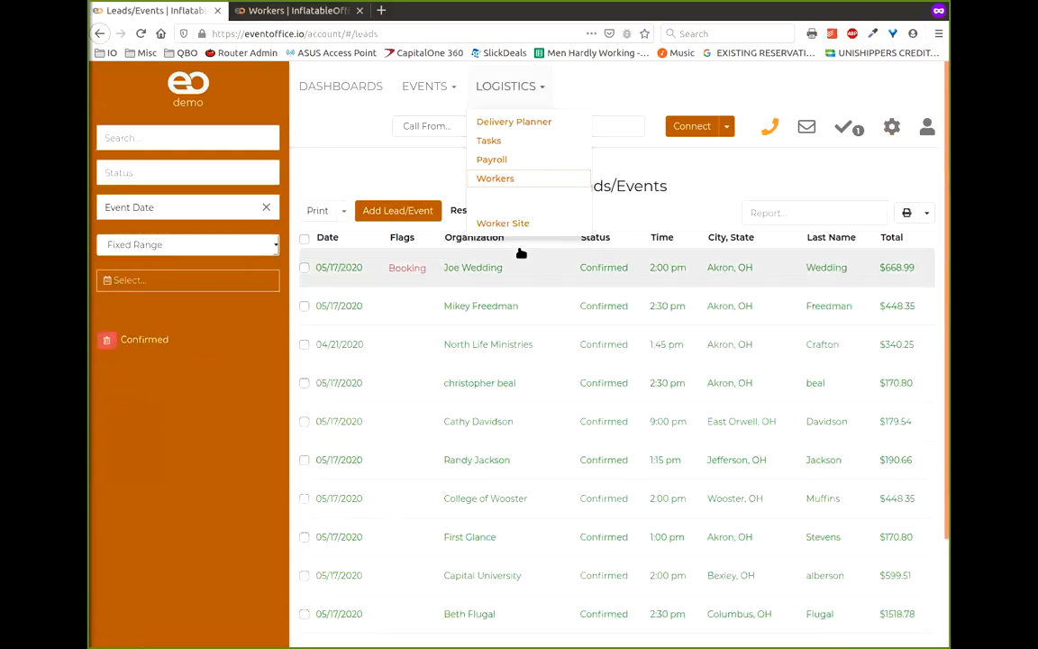
click(711, 164)
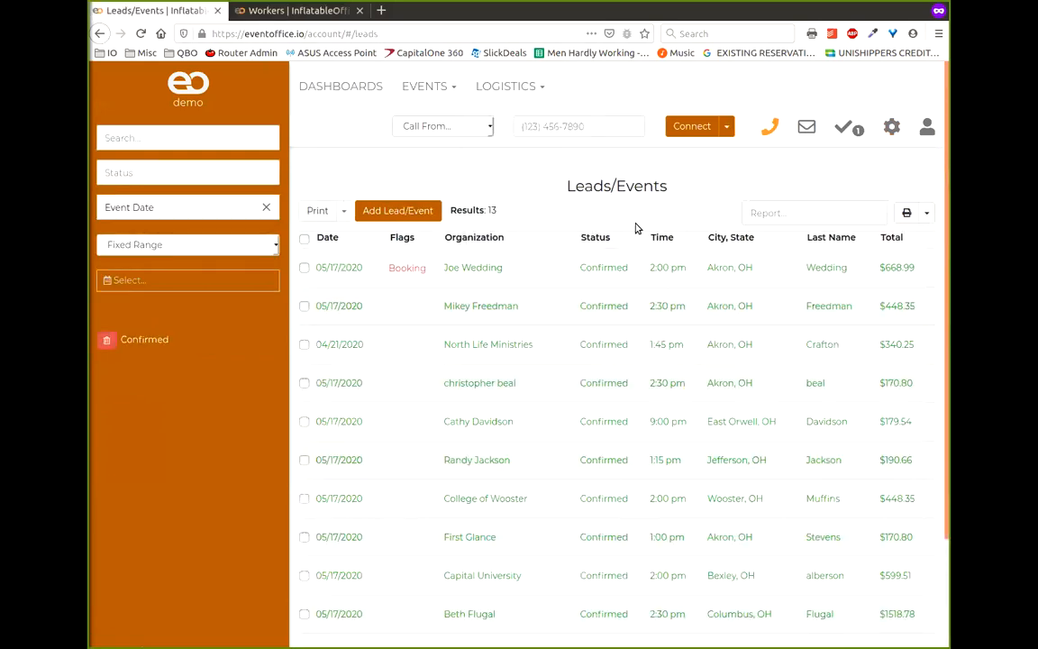
click(503, 312)
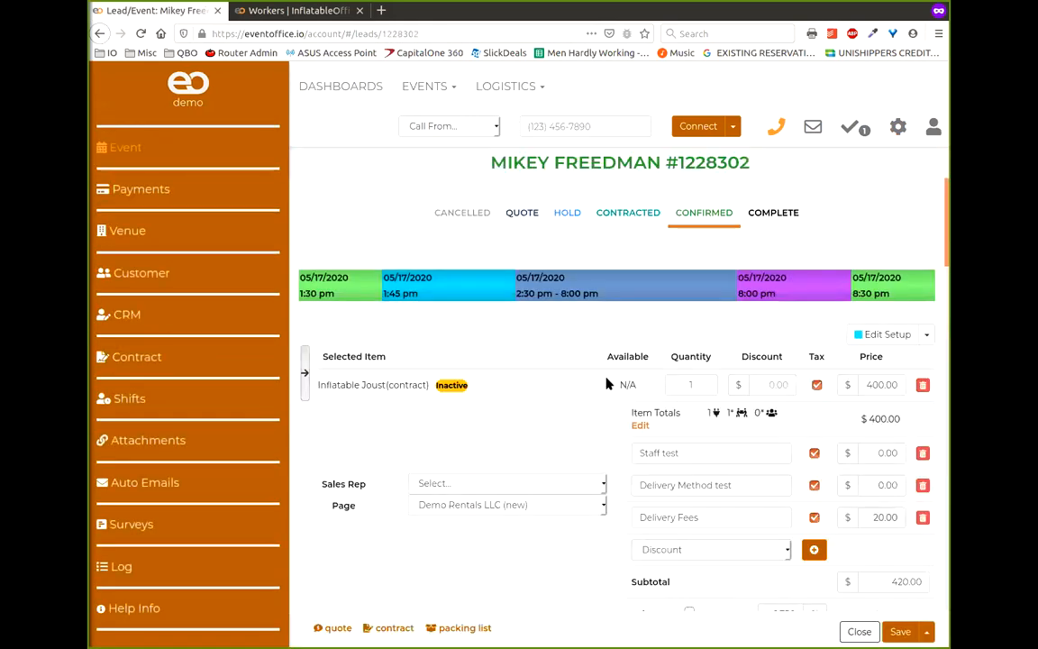
scroll(606, 383, down, 2)
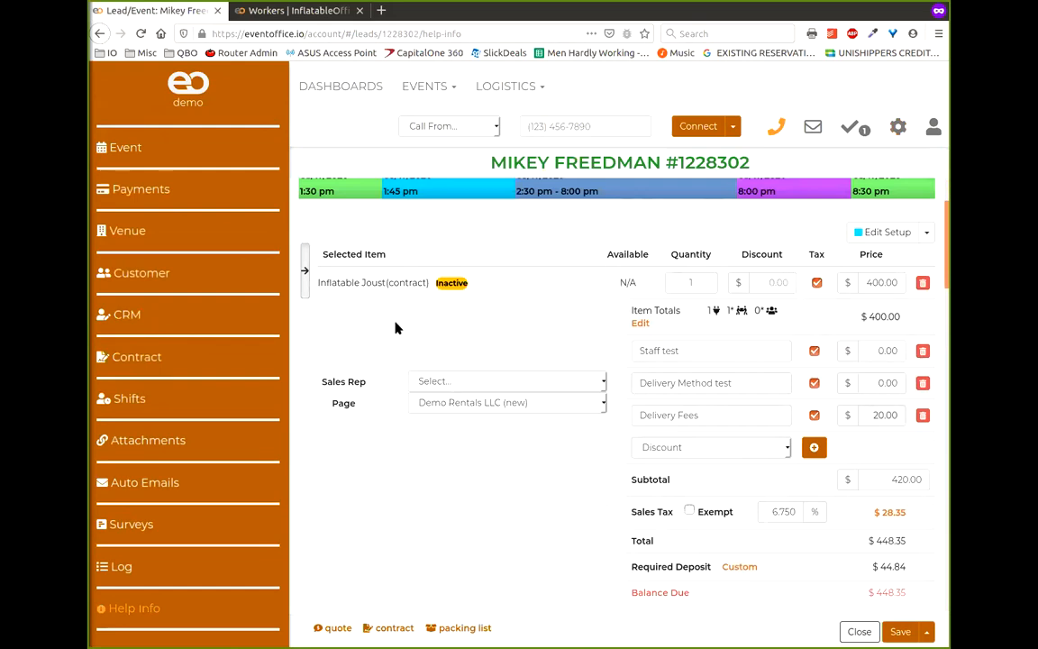
click(468, 382)
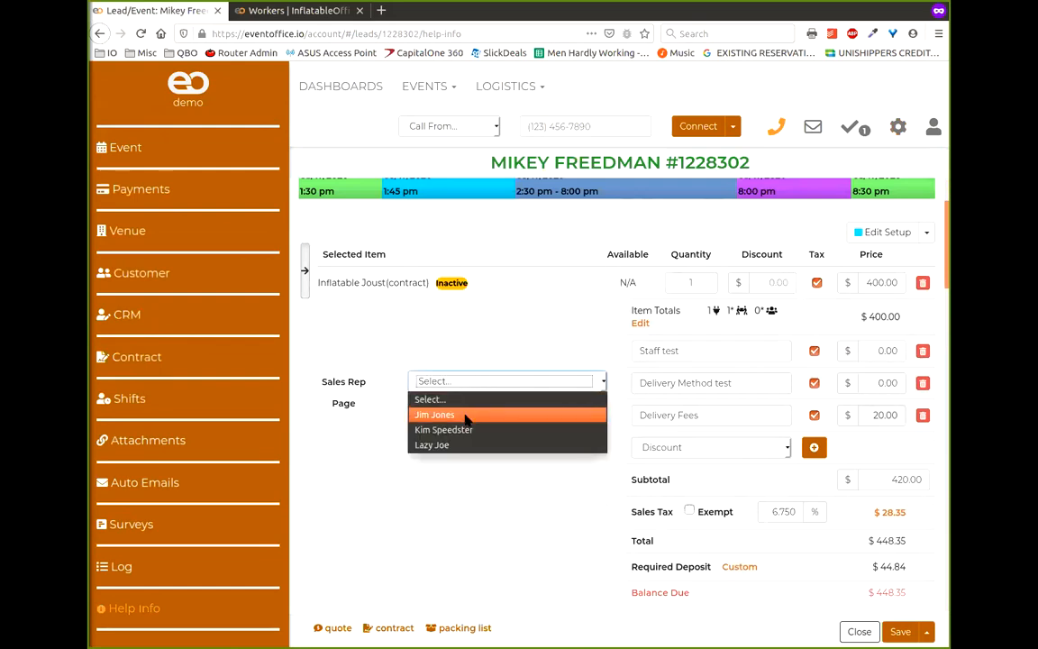
click(450, 414)
click(900, 631)
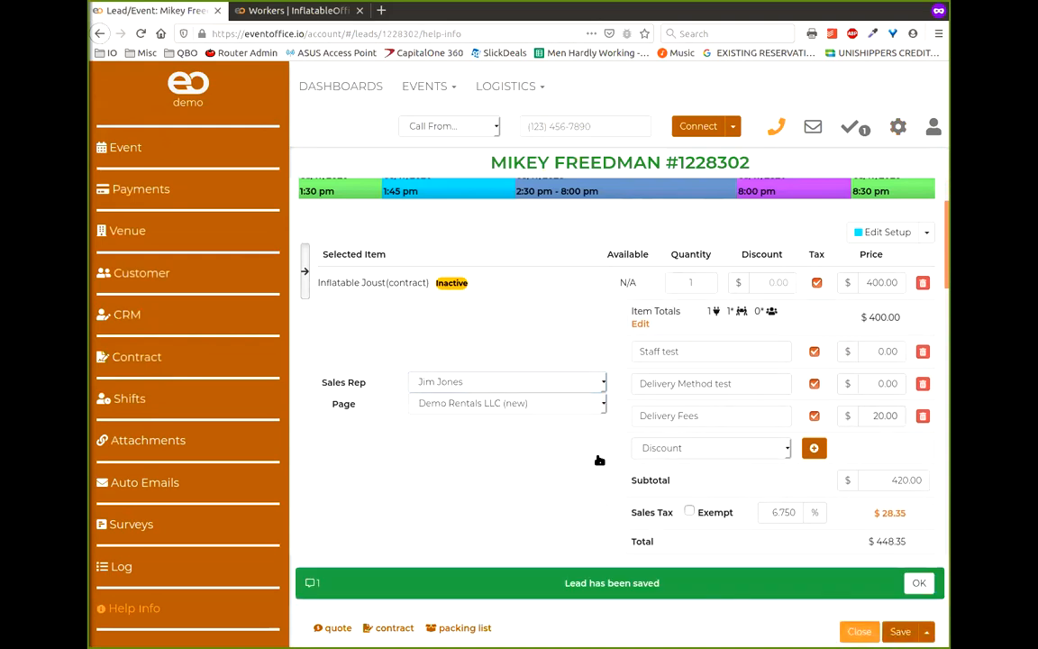
click(859, 630)
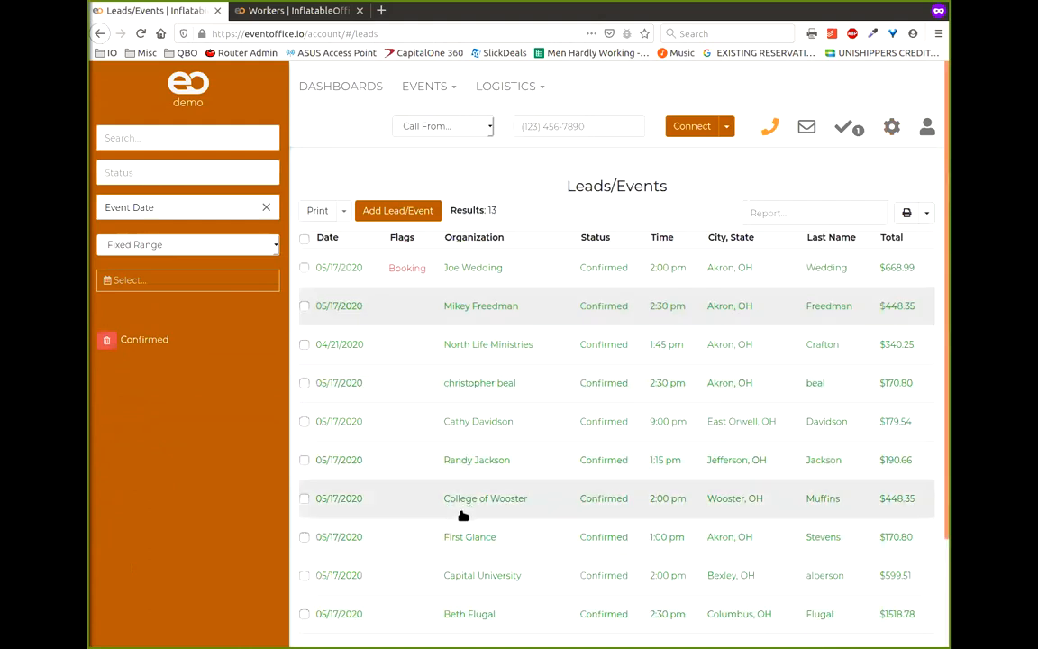
- Assign the second listed sales rep to the North Life Ministries lead and save it
scroll(504, 350, down, 1)
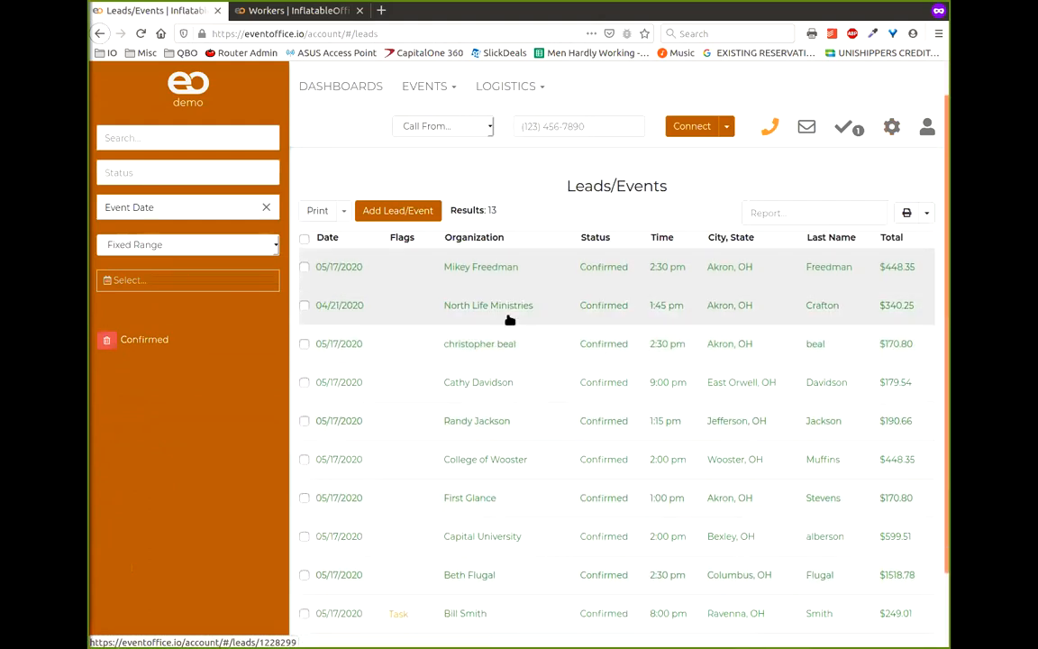
click(500, 311)
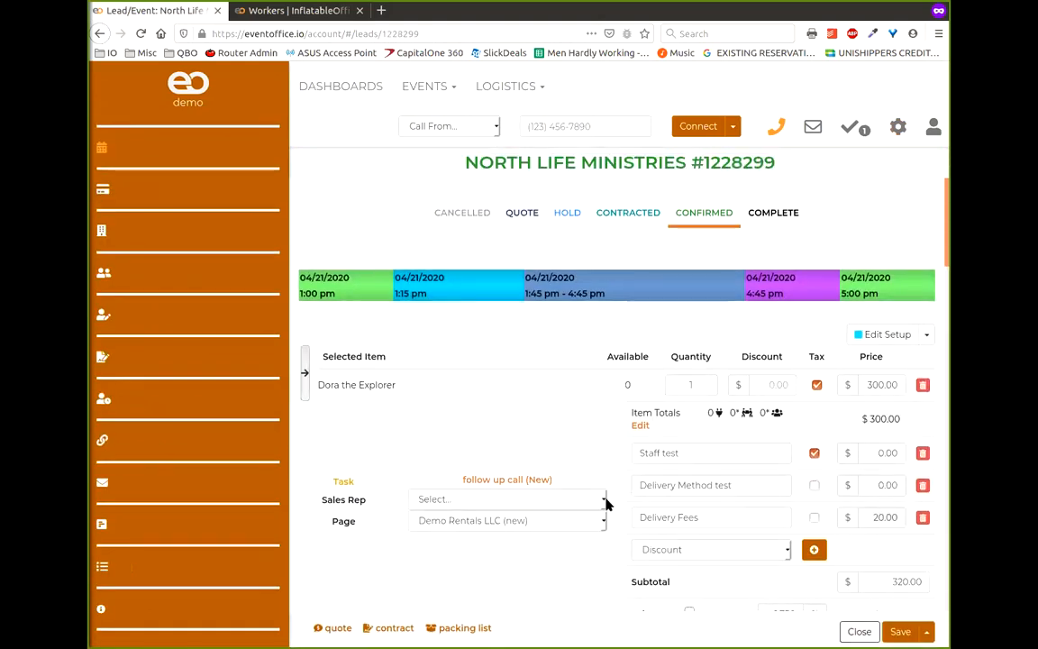
click(605, 500)
click(446, 547)
click(926, 632)
click(871, 610)
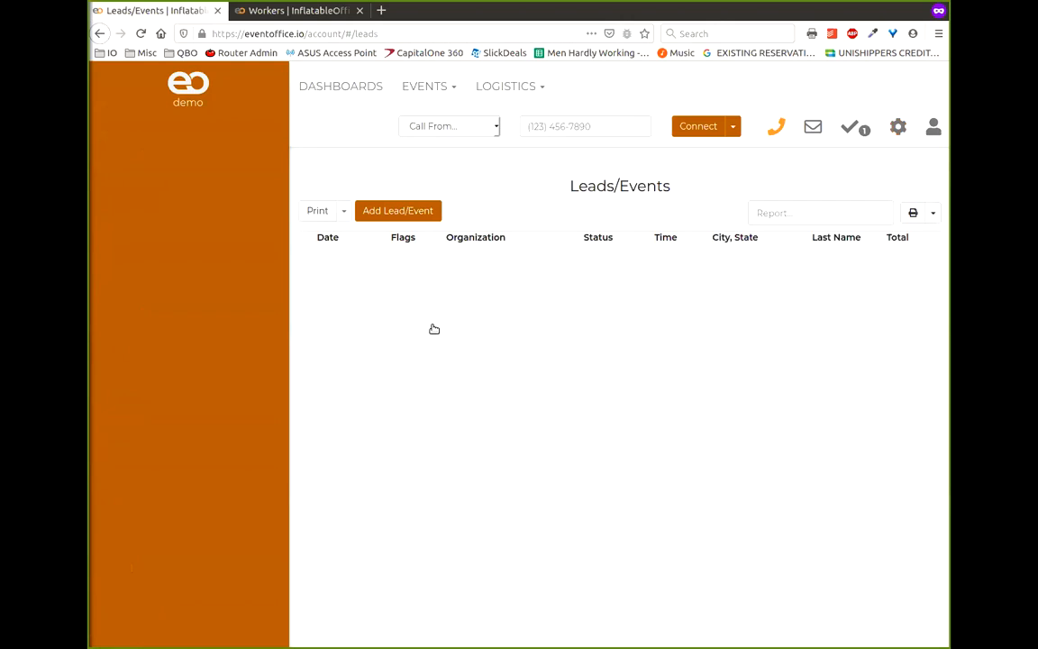
- Assign the last listed sales rep to another lead and save it
click(497, 432)
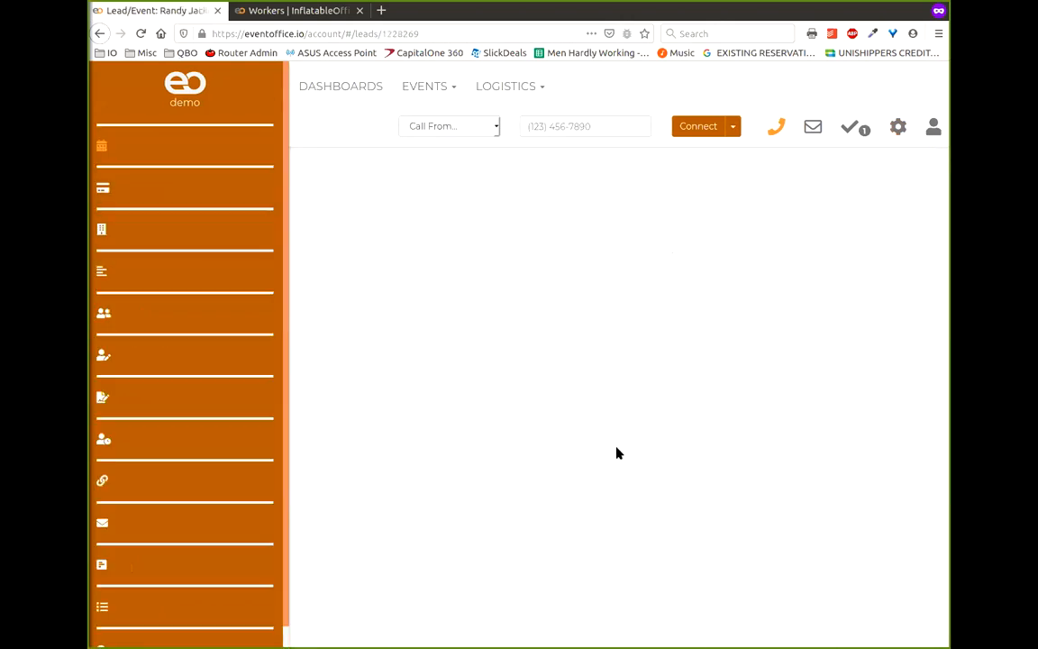
click(600, 484)
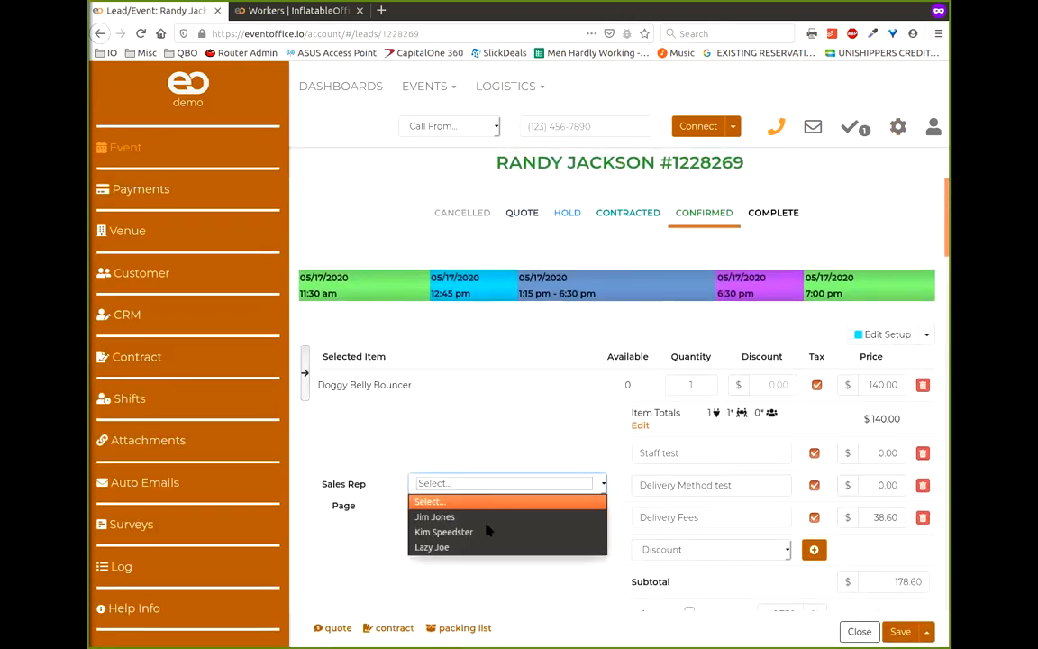
click(434, 546)
click(926, 632)
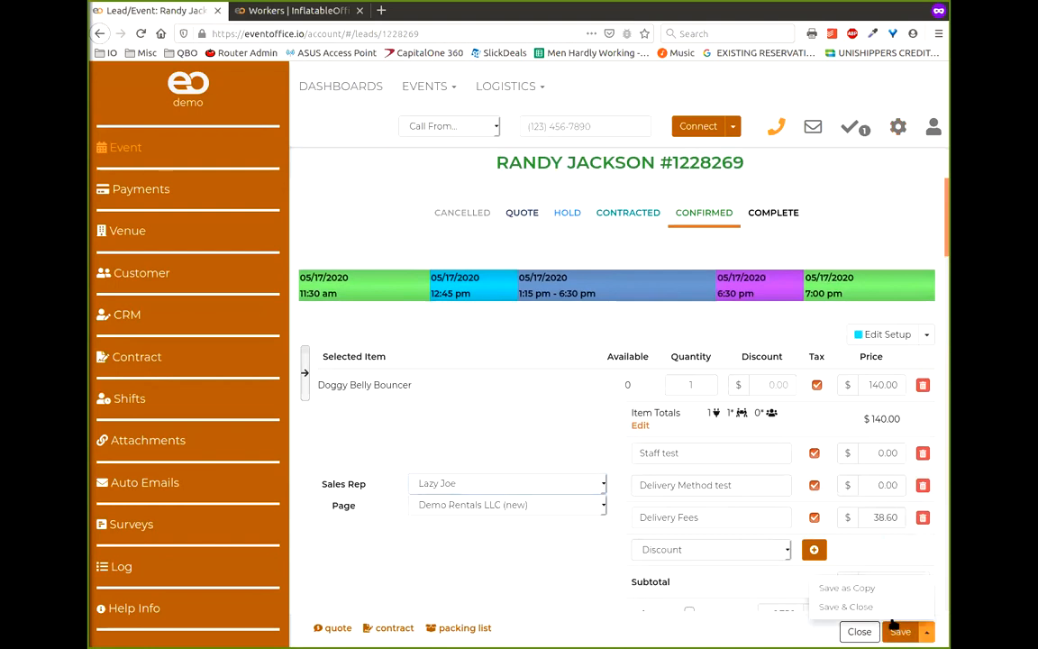
click(863, 608)
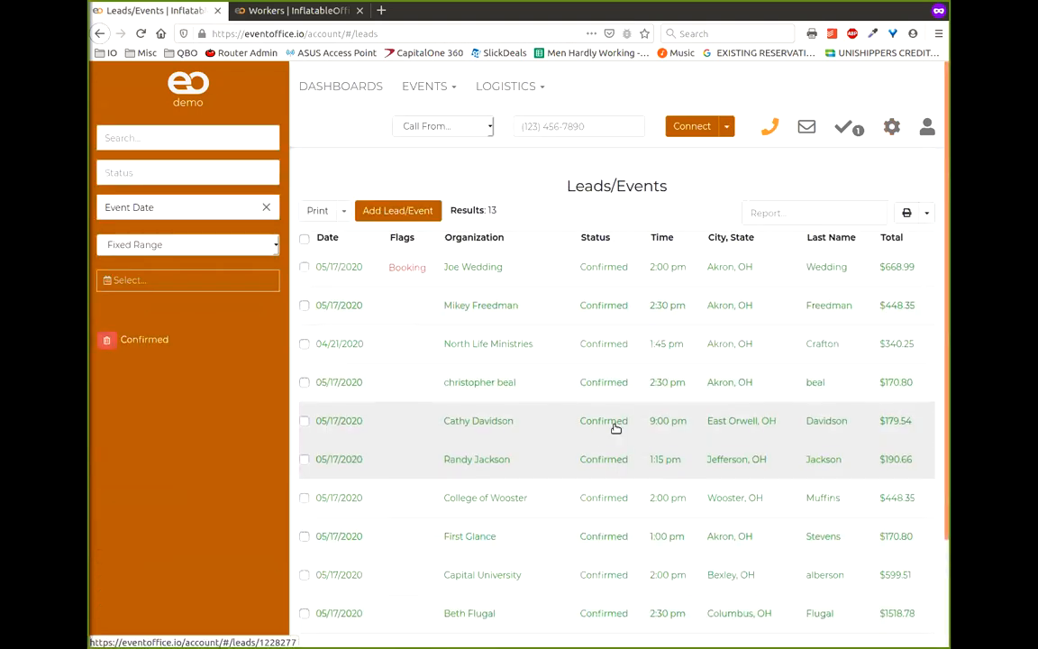
- Set a sales rep on the First Glance lead and Save & Close it
scroll(613, 423, down, 3)
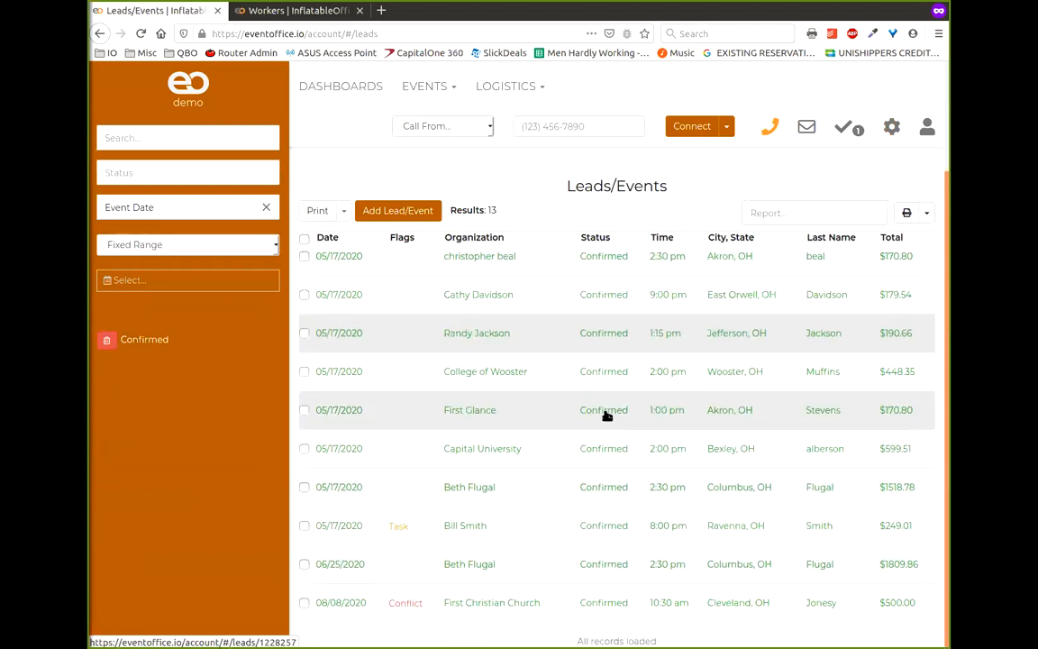
click(516, 417)
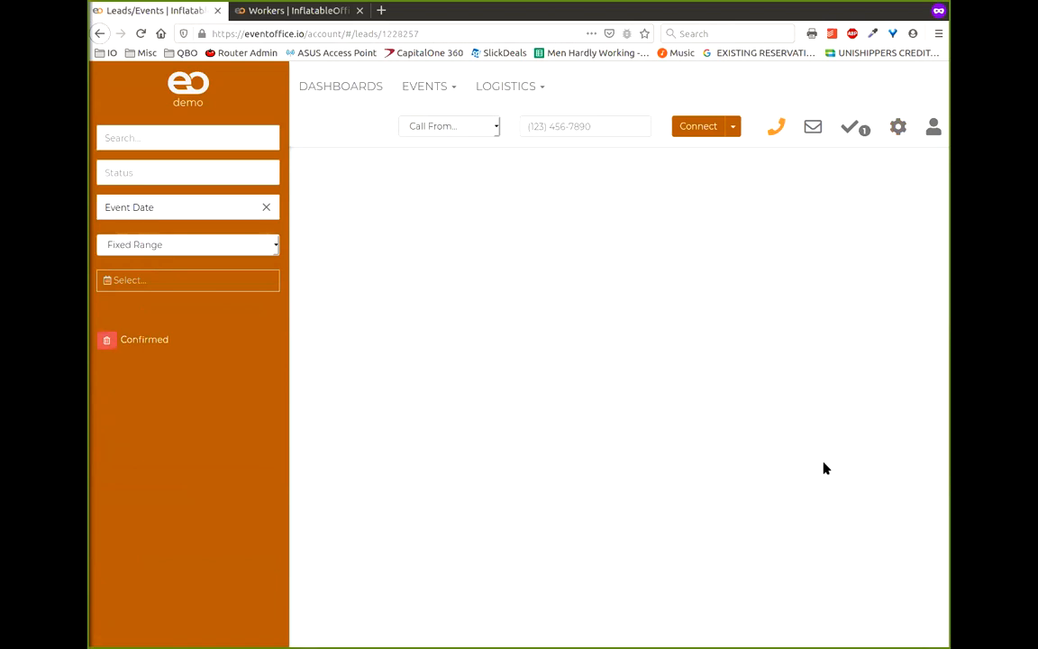
click(535, 485)
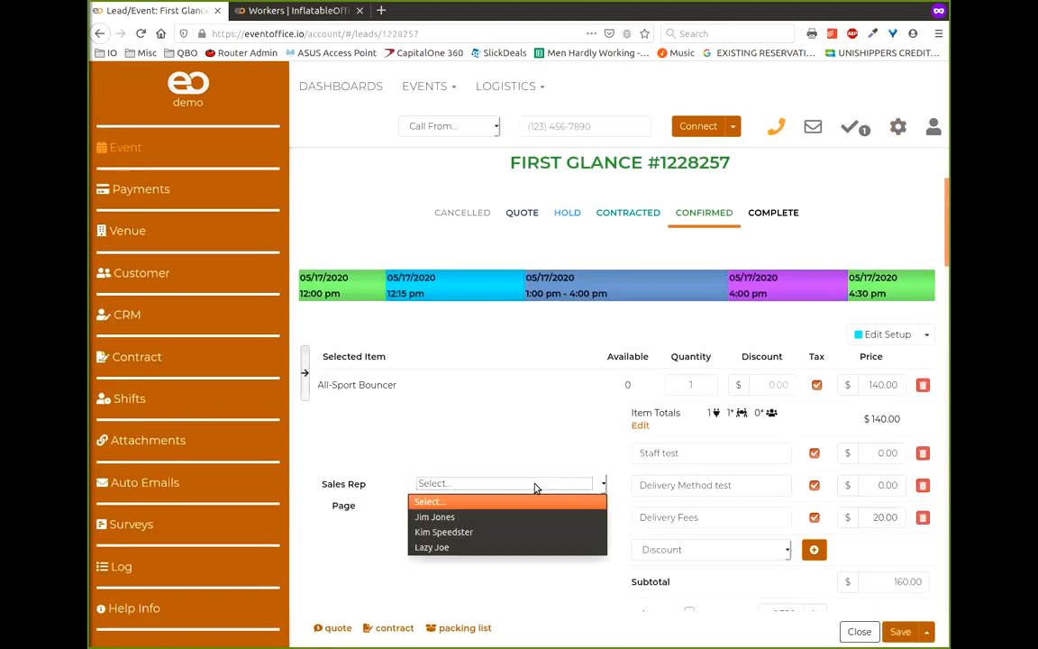
click(486, 517)
click(927, 636)
click(877, 605)
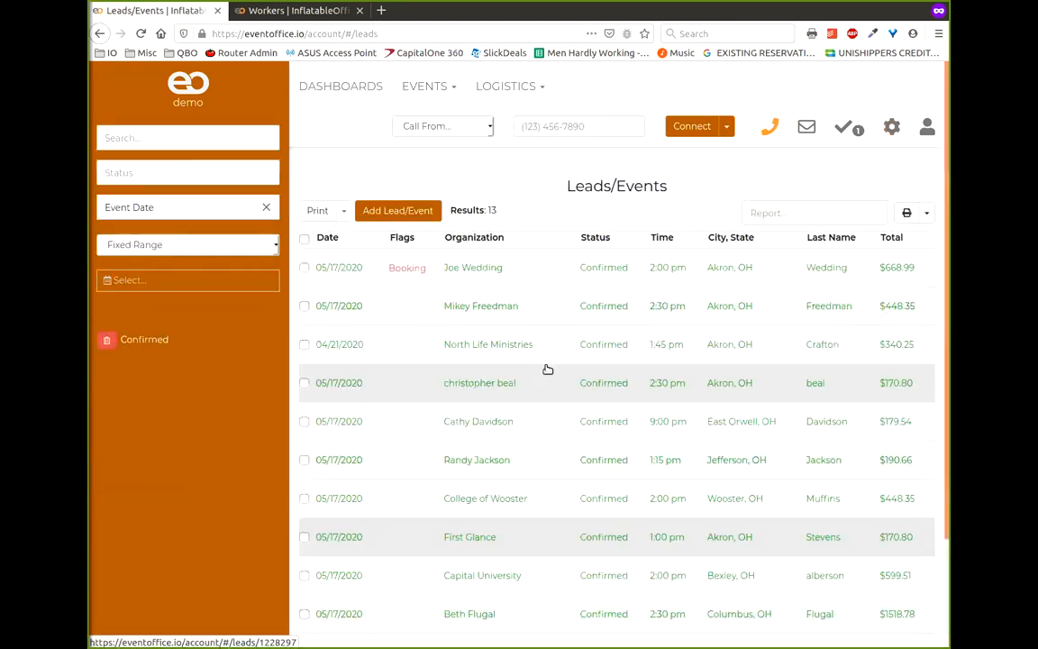
scroll(705, 191, down, 2)
click(279, 21)
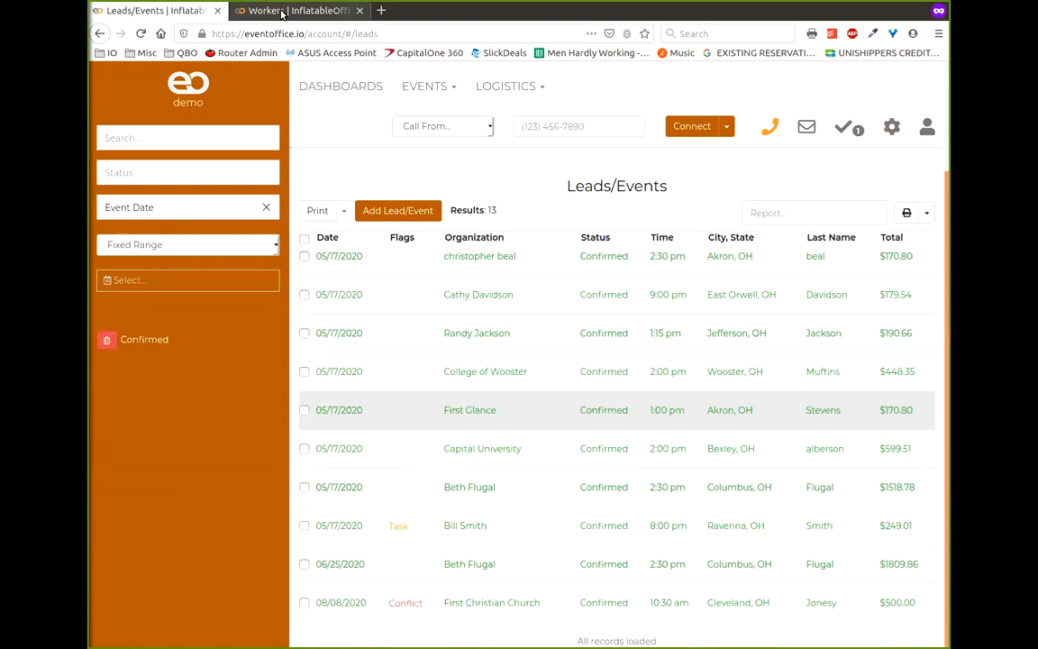
- On the Sales dashboard, start a new pie chart widget and begin naming it
click(359, 94)
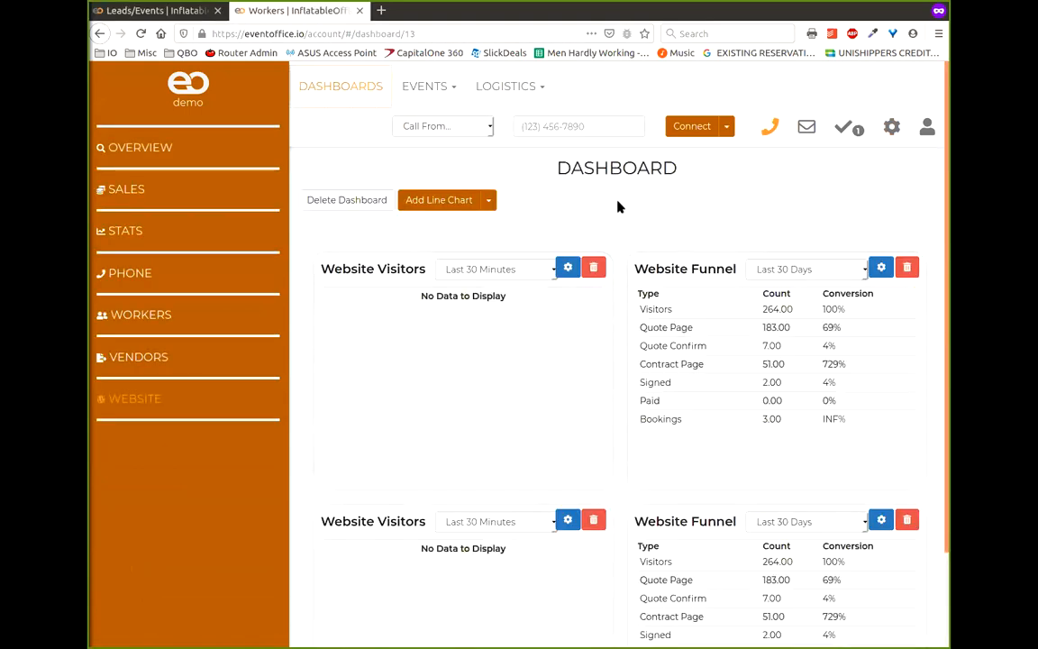
scroll(603, 207, down, 2)
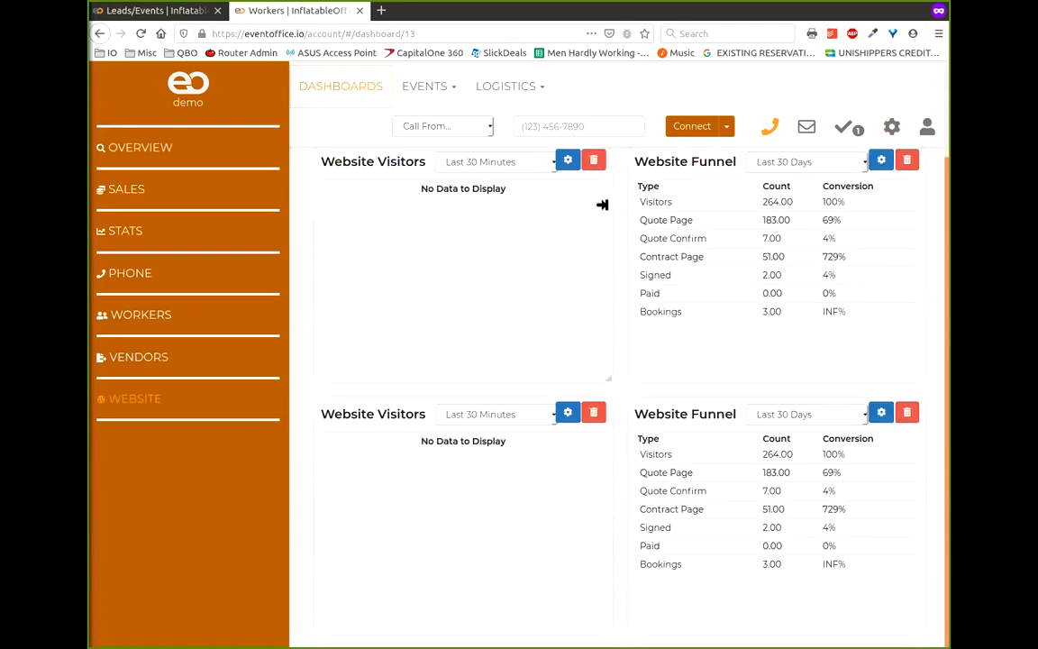
scroll(601, 204, up, 2)
click(126, 190)
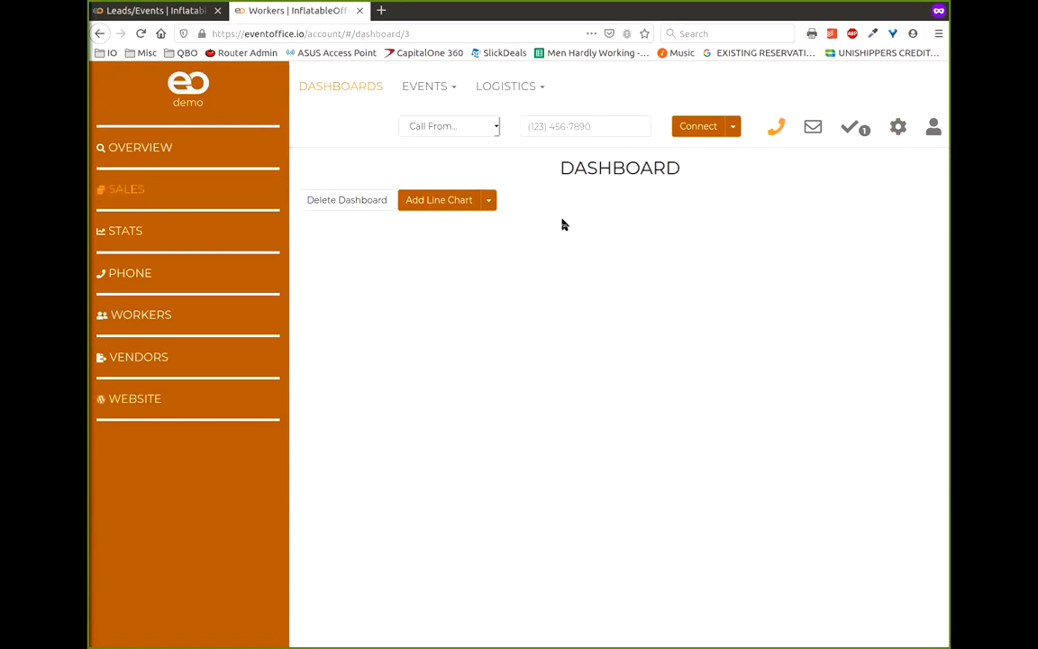
scroll(618, 221, down, 5)
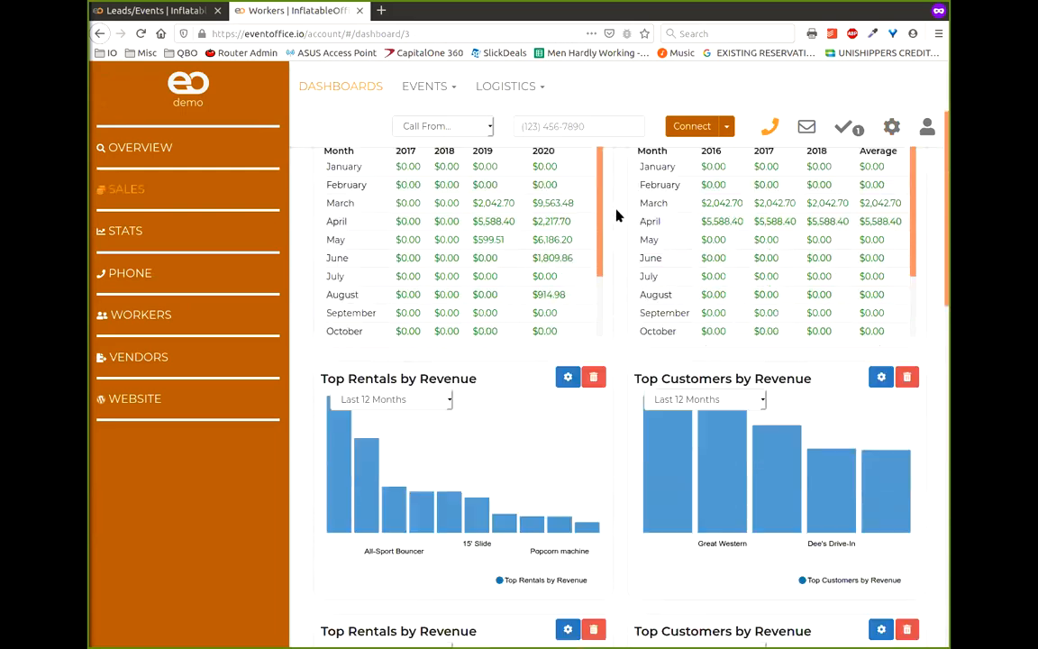
scroll(618, 224, down, 10)
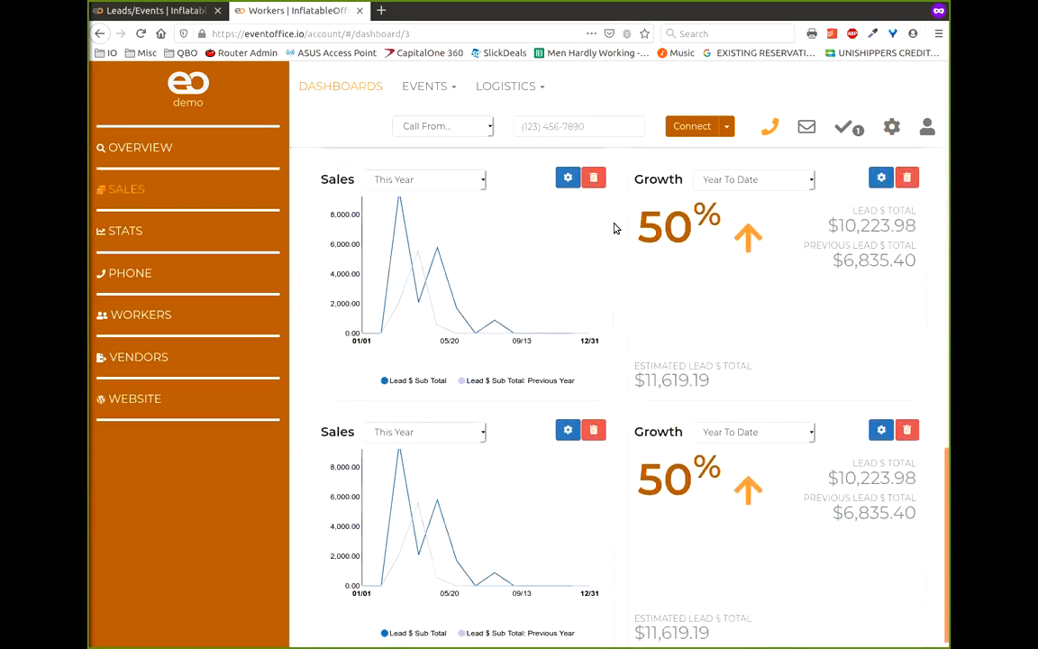
scroll(611, 219, up, 12)
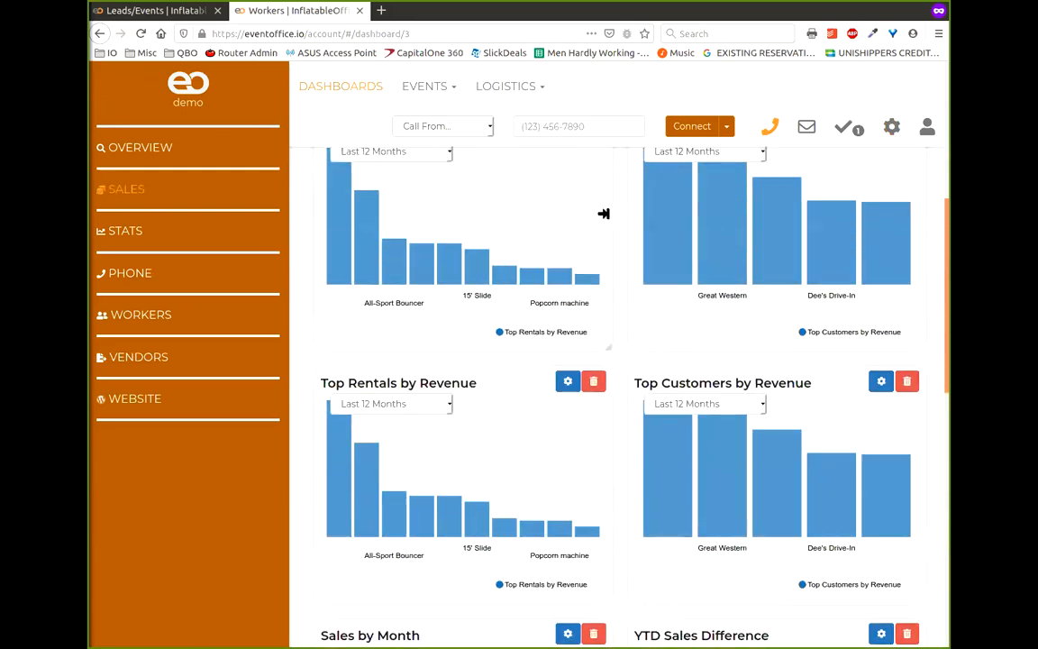
scroll(604, 216, up, 3)
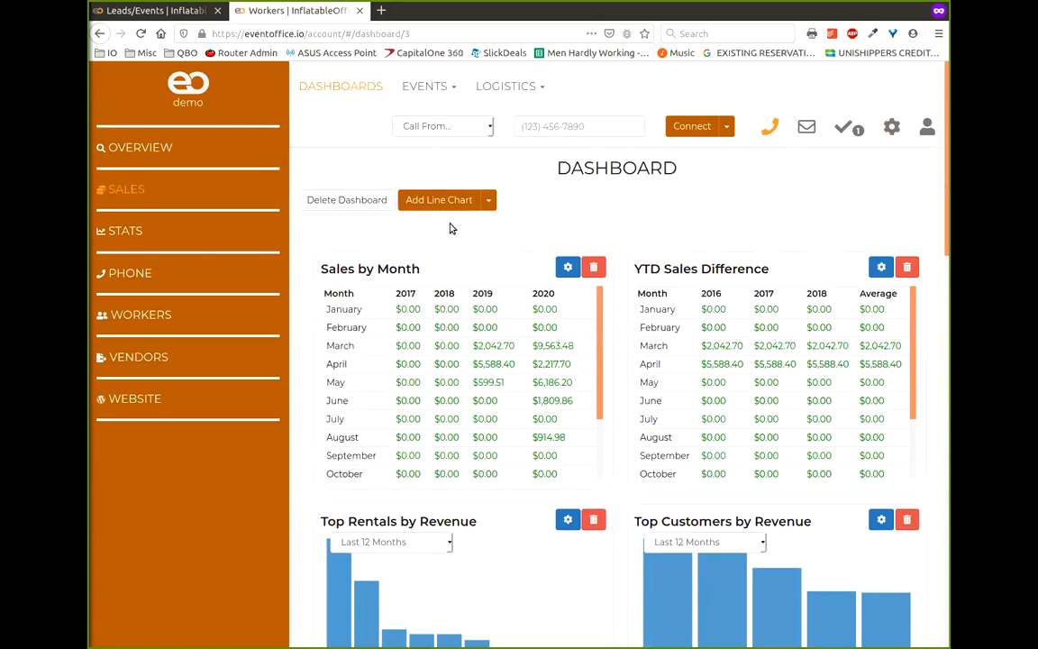
click(488, 200)
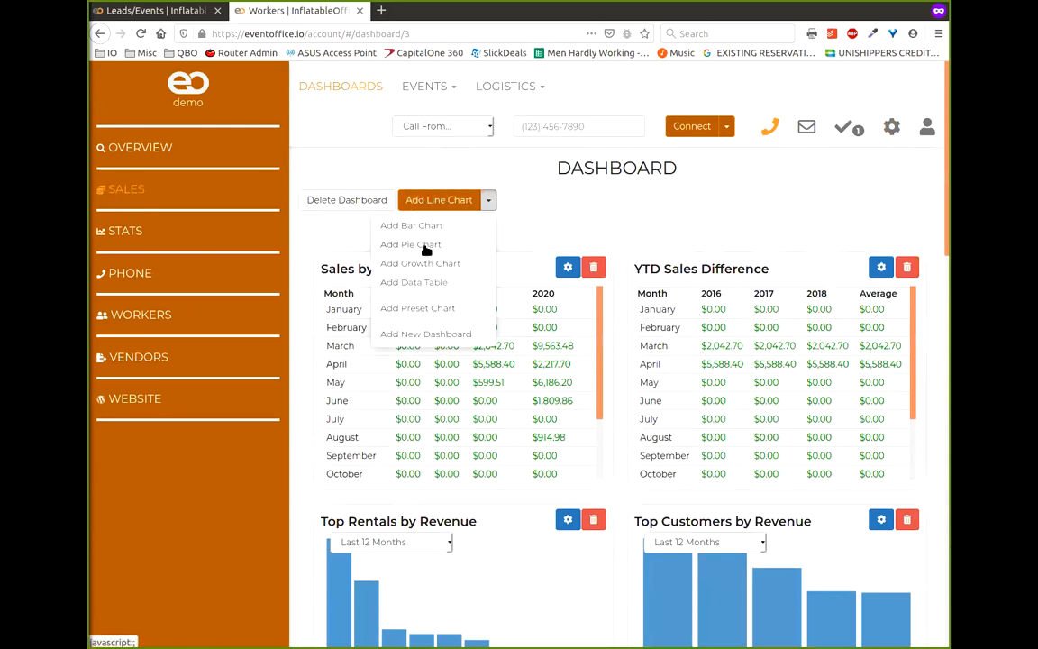
click(396, 225)
click(379, 219)
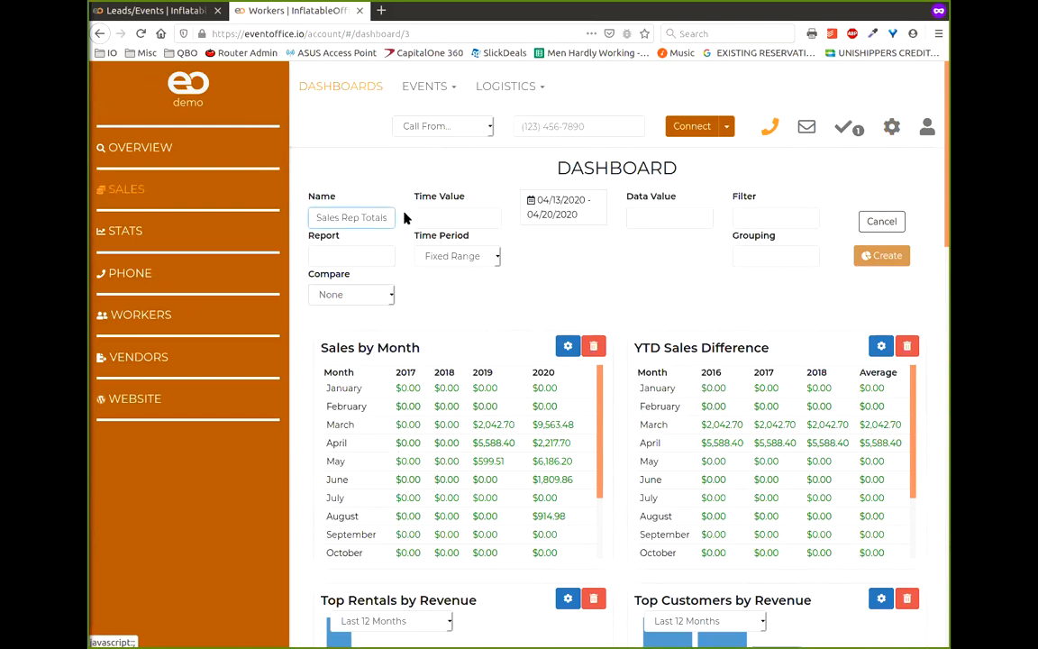
- Create the chart with Lead Book Date, Year To Date, Lead $ Subtotal grouped by Lead Sales Rep Name
click(425, 221)
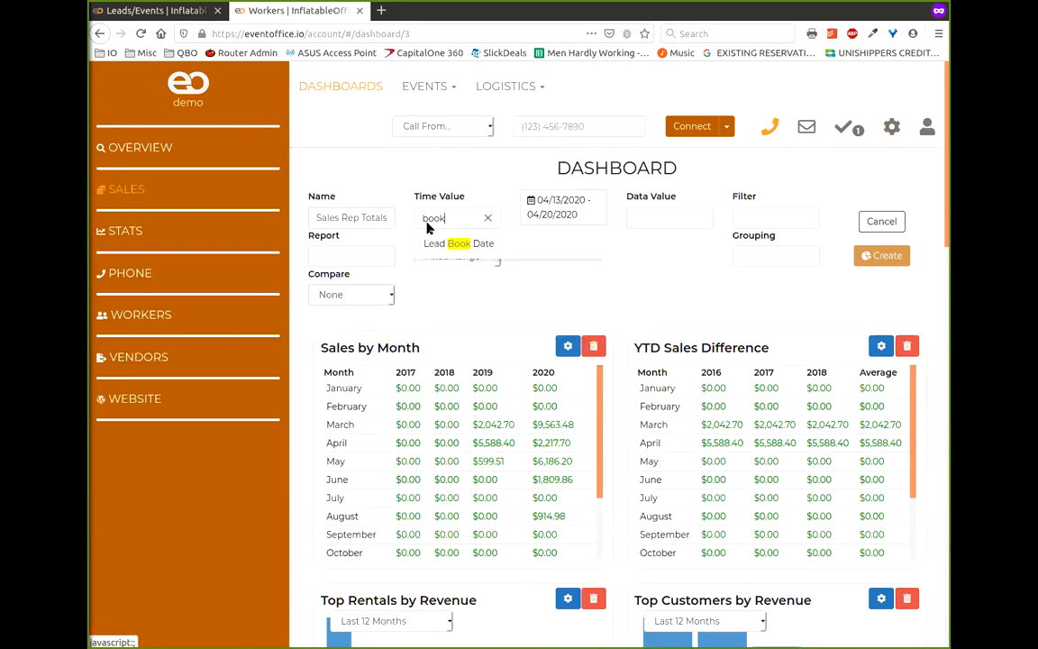
key(Return)
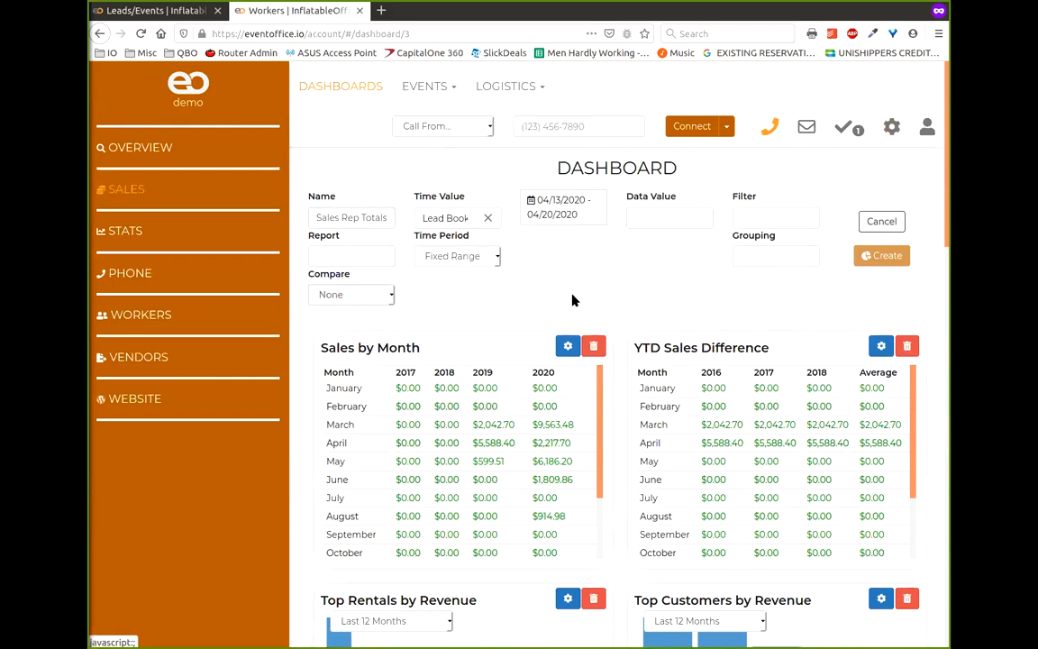
click(497, 258)
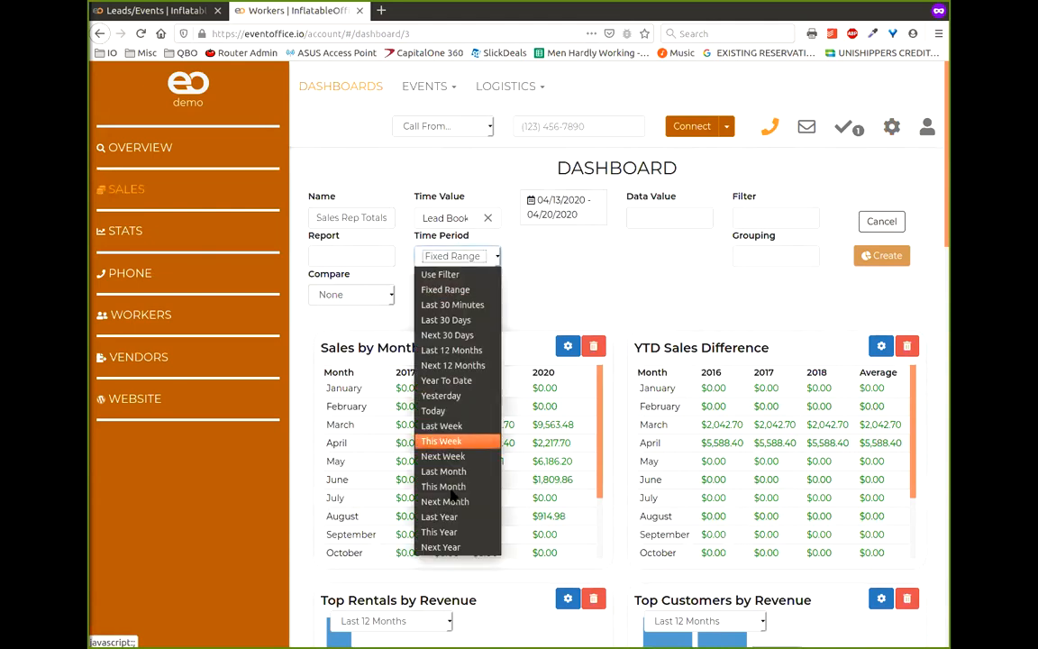
click(443, 380)
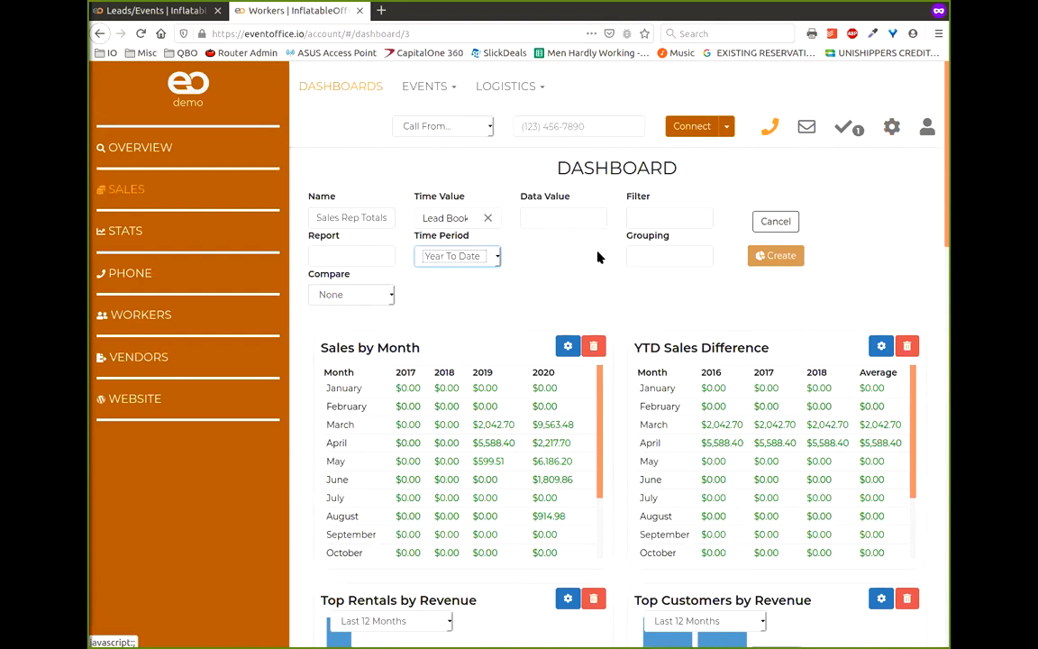
click(584, 222)
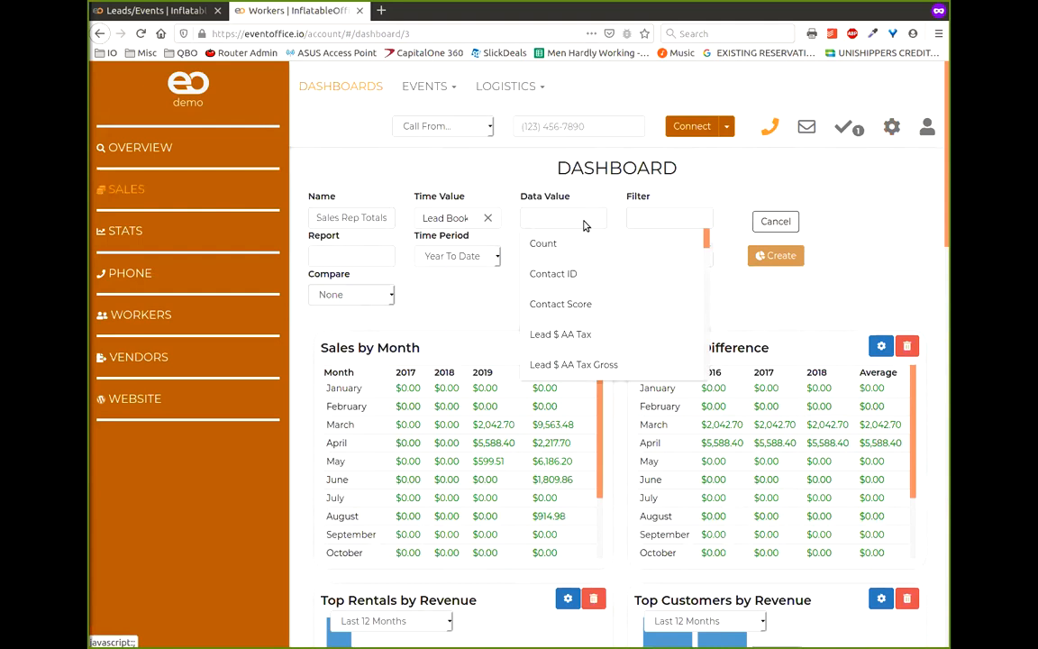
text(subto)
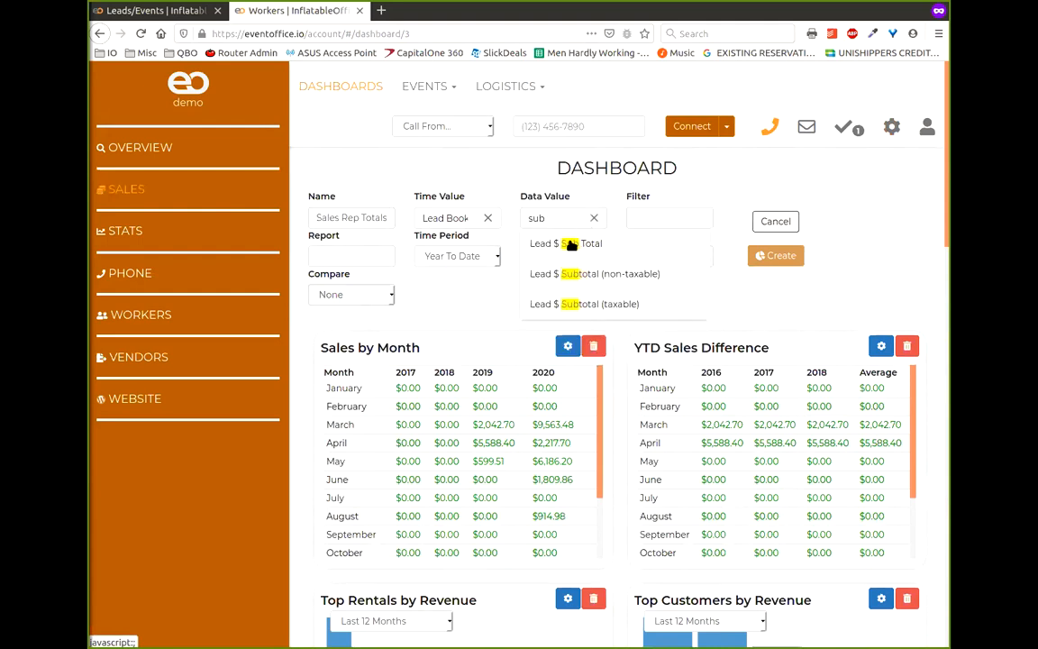
click(581, 243)
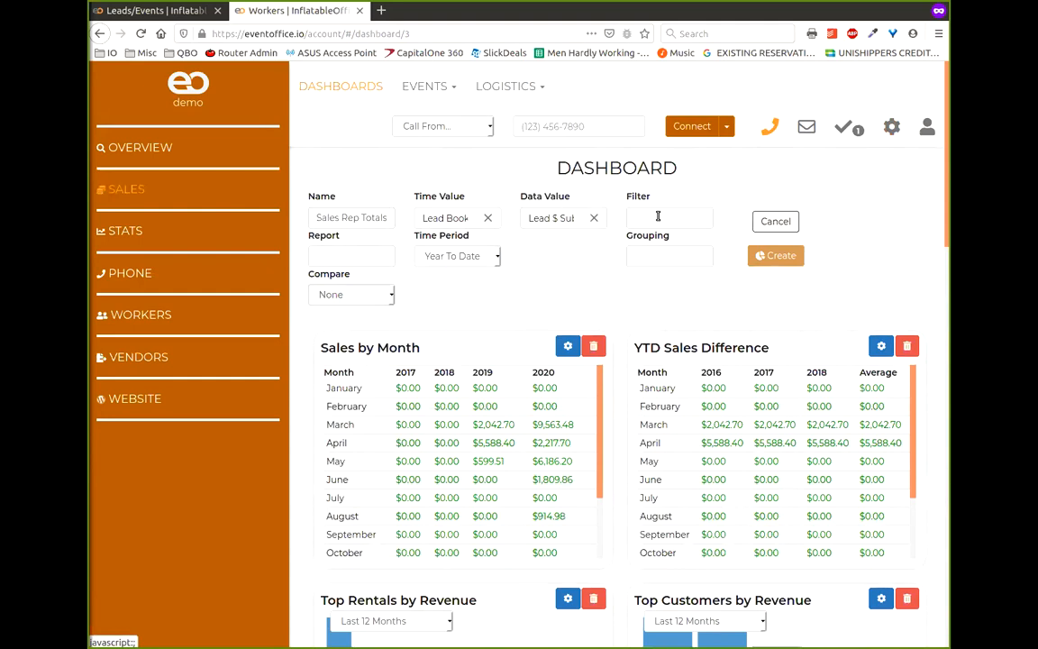
click(674, 259)
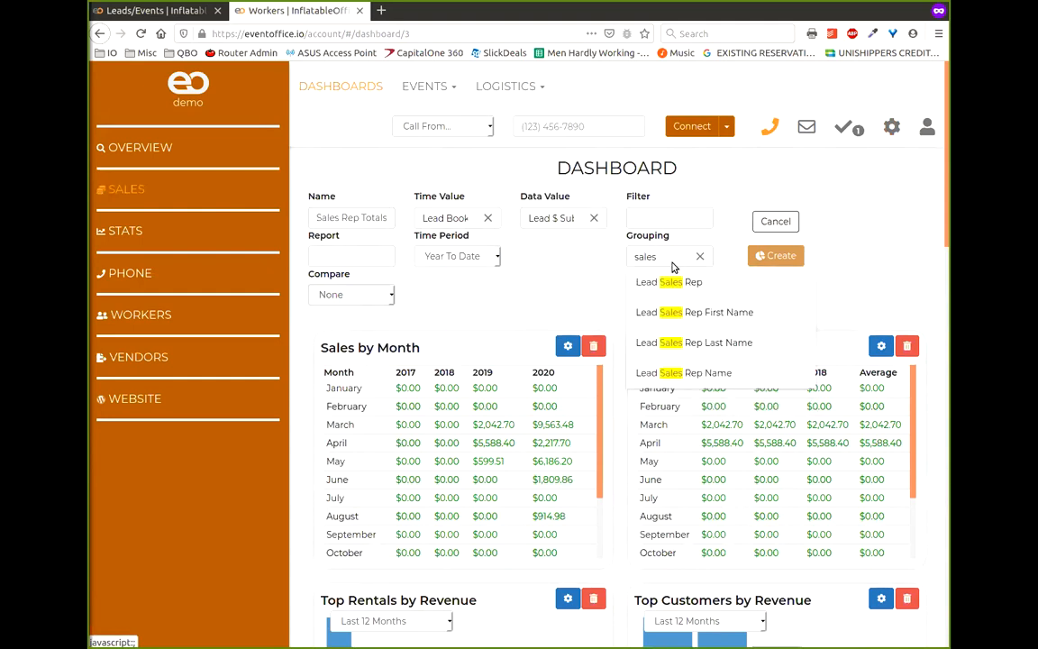
click(724, 370)
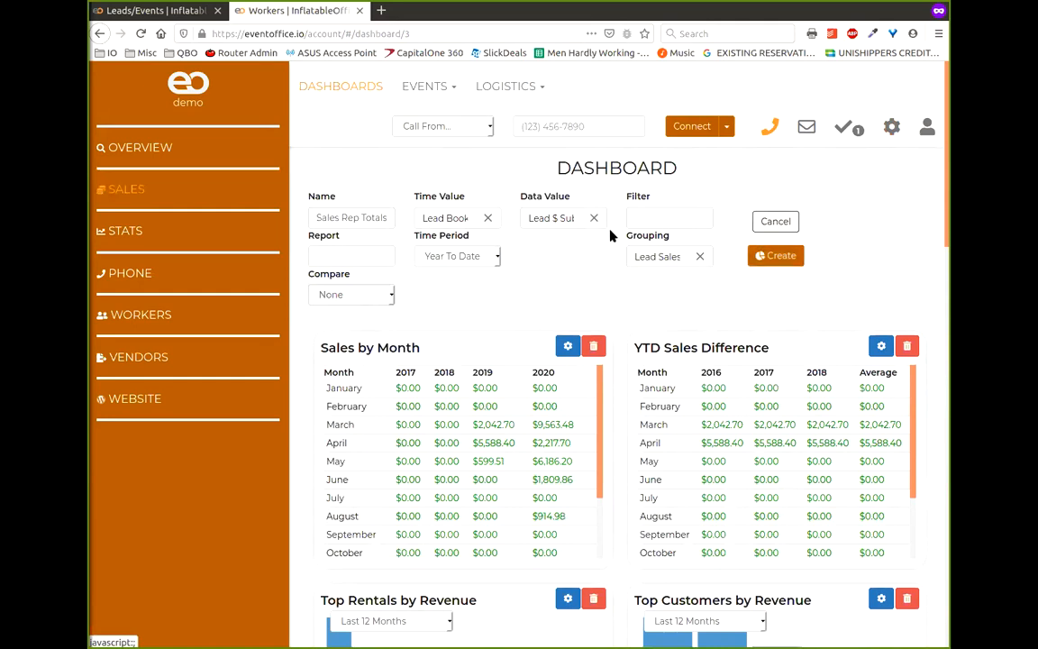
click(774, 257)
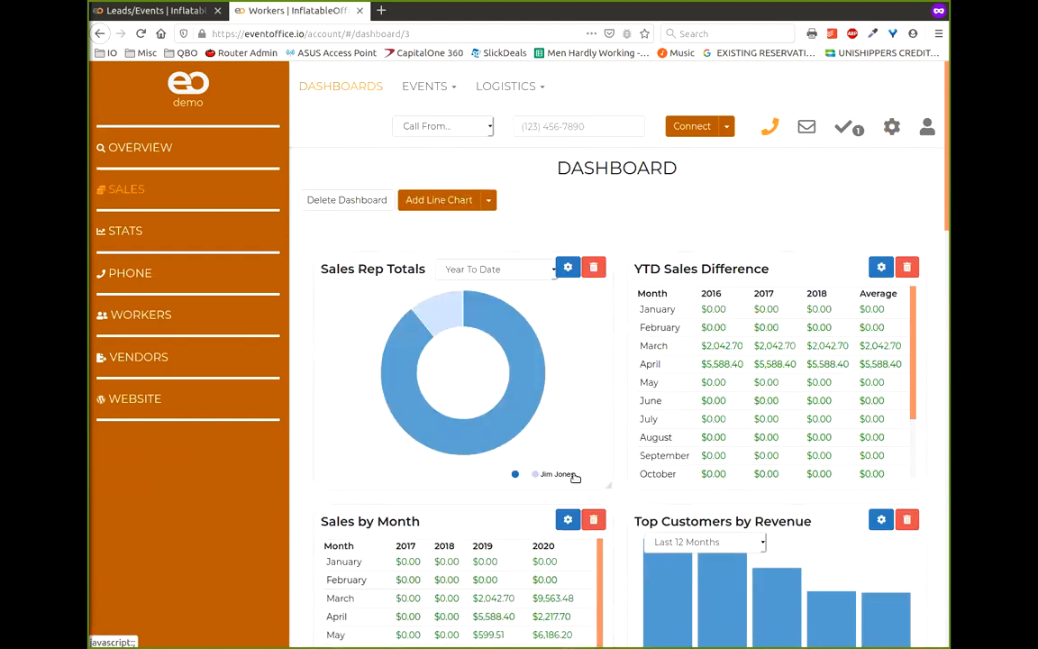
- Read a segment's value on the Sales Rep Totals donut, then return to Leads/Events
mouse_move(512, 410)
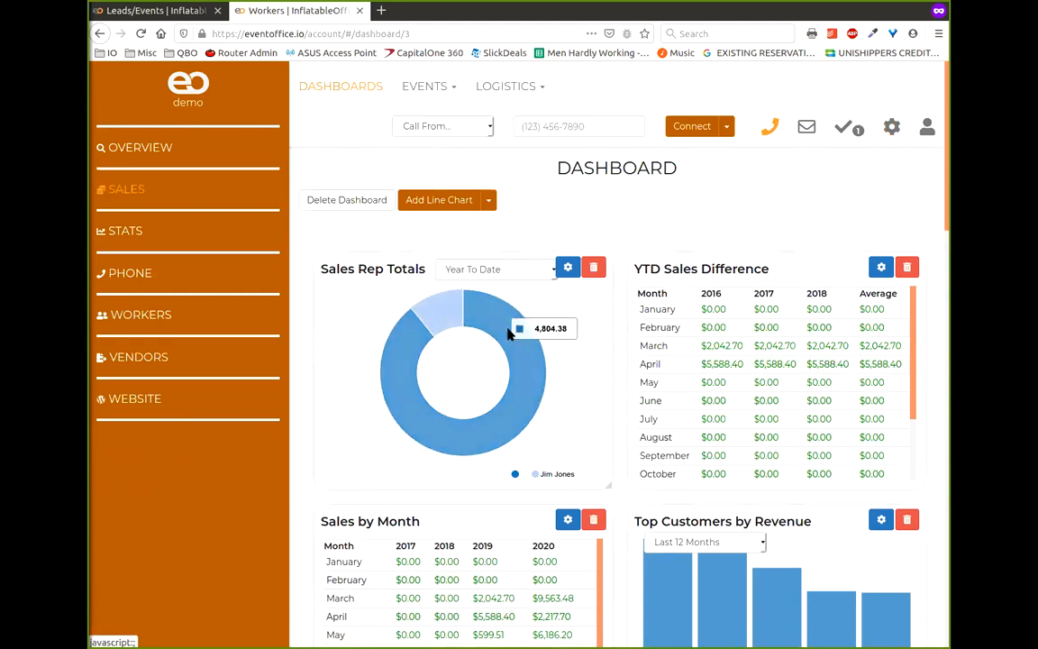
click(155, 10)
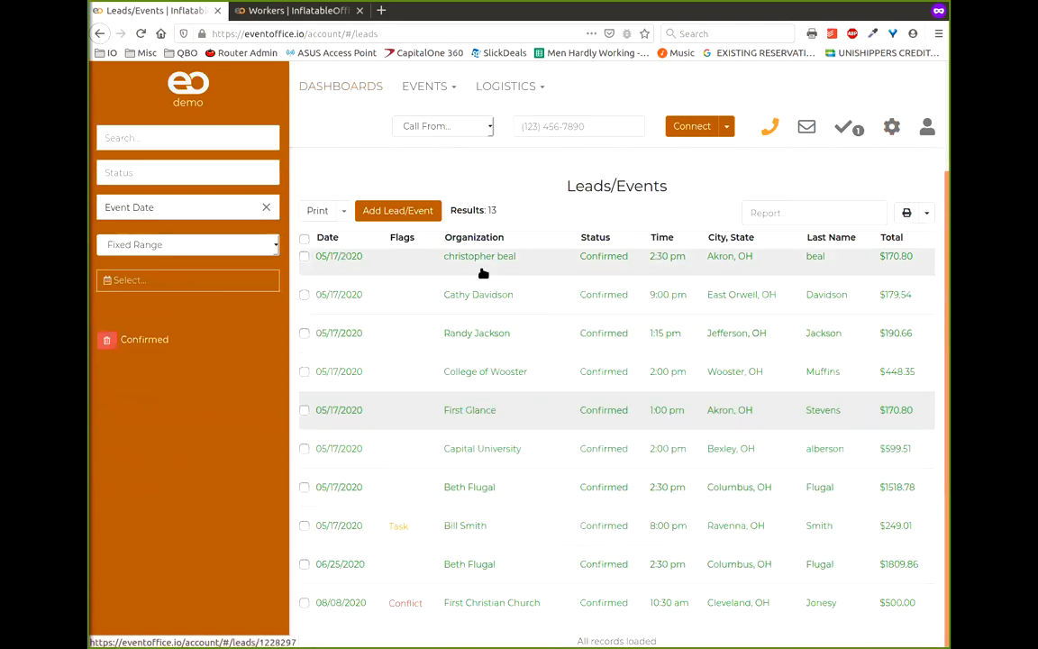
- Open the First Glance lead, then go to Dashboards and load the Sales dashboard
scroll(530, 374, up, 2)
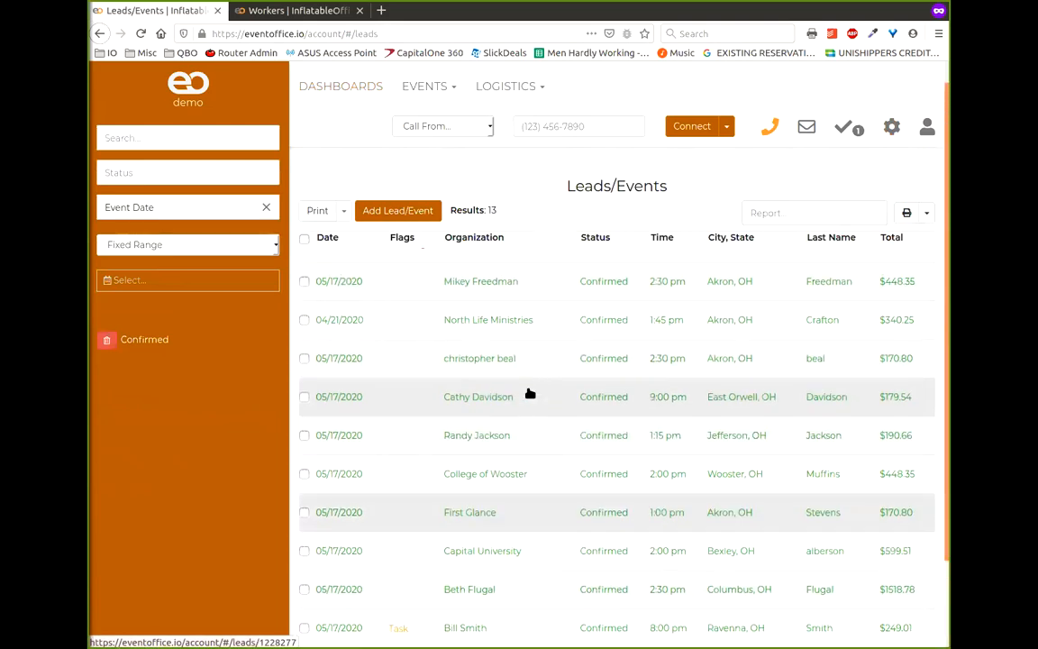
click(488, 516)
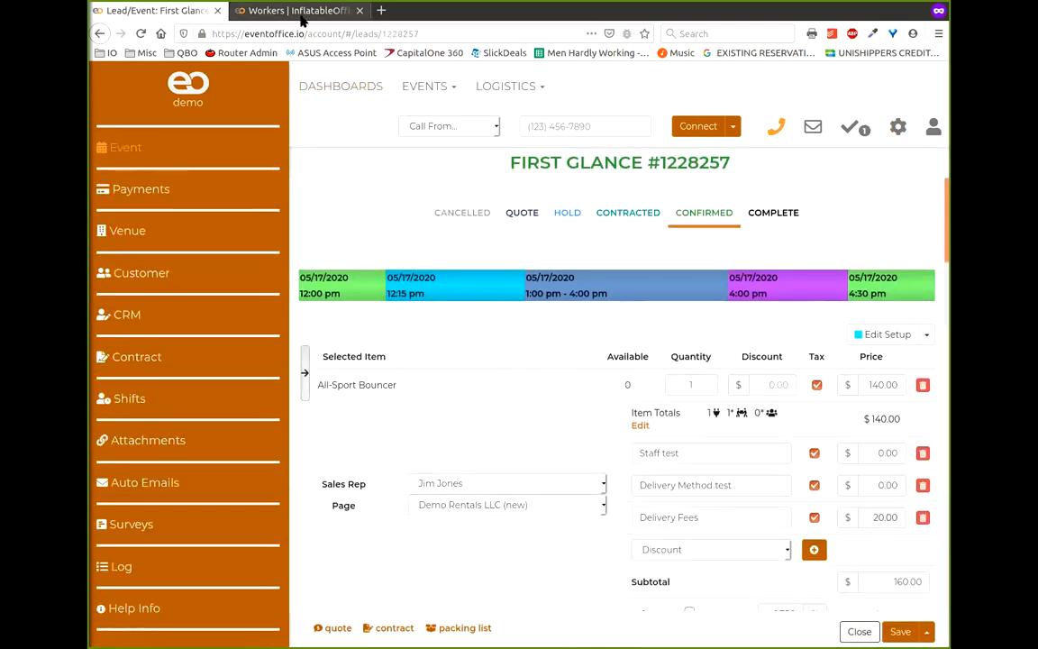
click(339, 87)
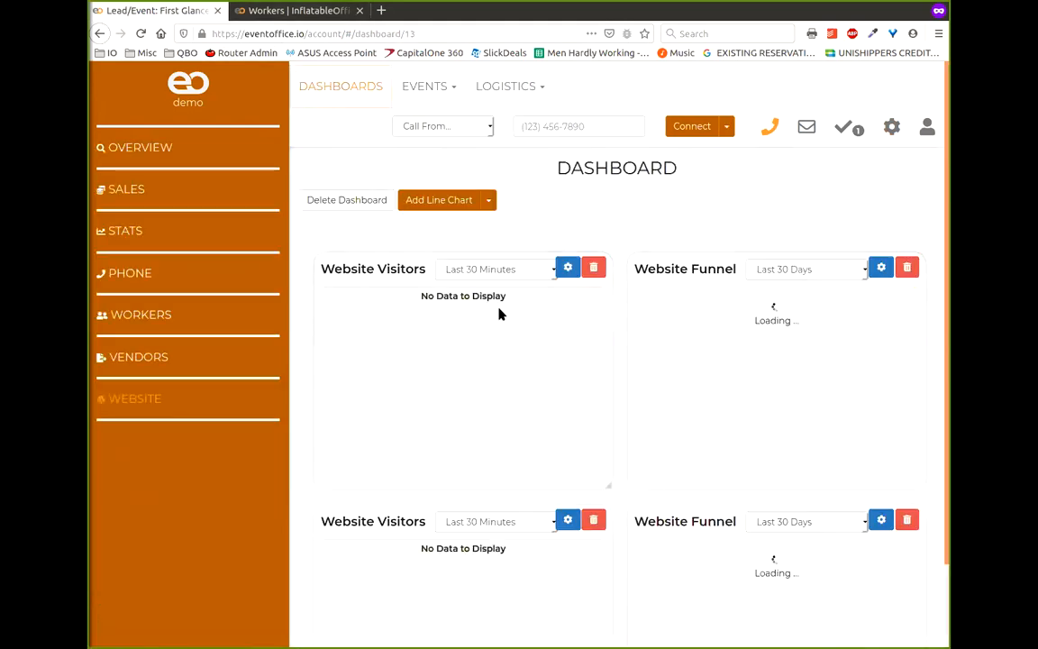
click(131, 189)
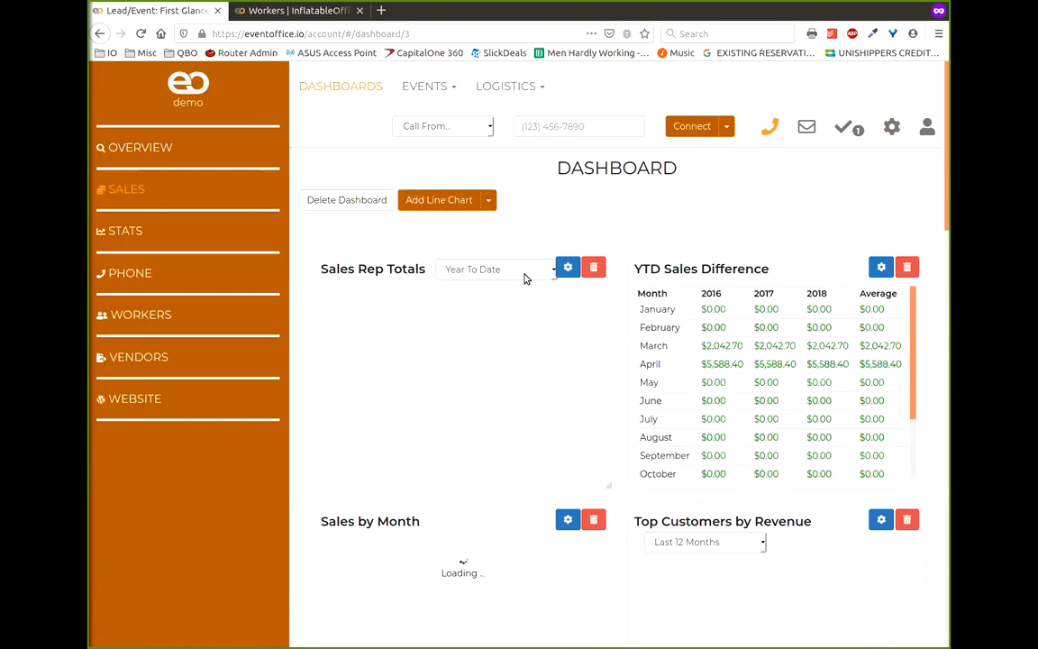
- Change the Sales Rep Totals time value to a Lead Setup start date and apply it
click(569, 270)
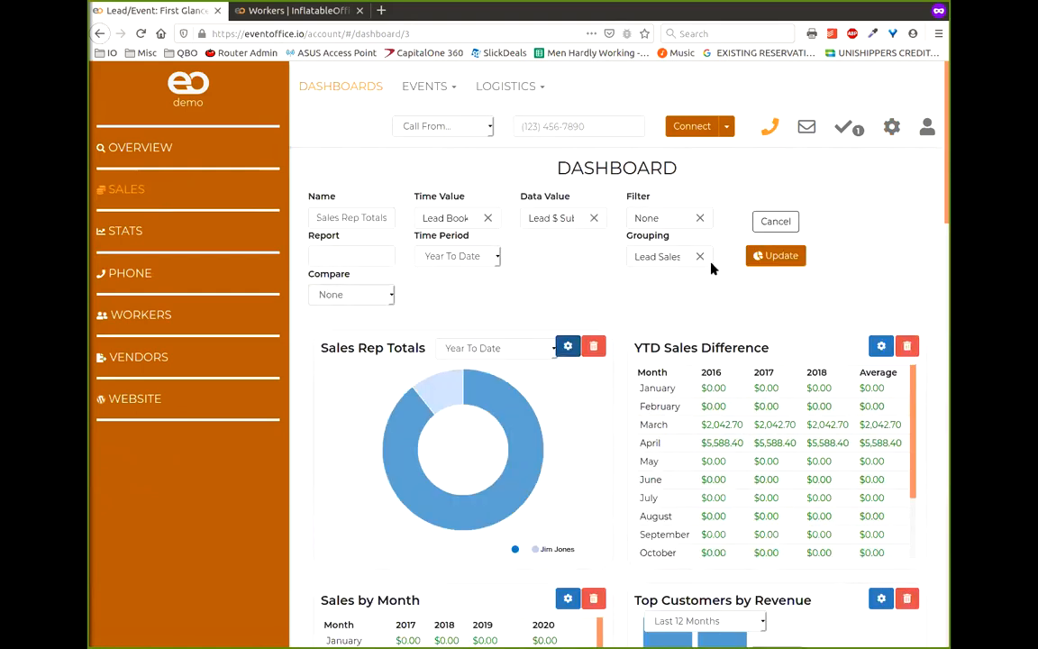
click(486, 218)
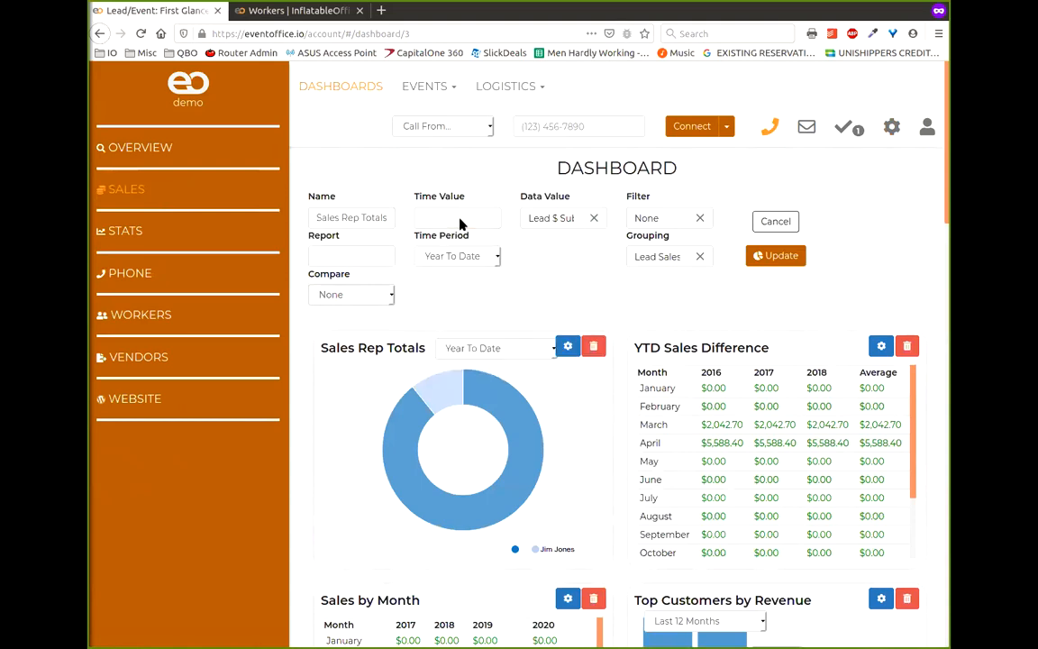
click(461, 221)
text(start)
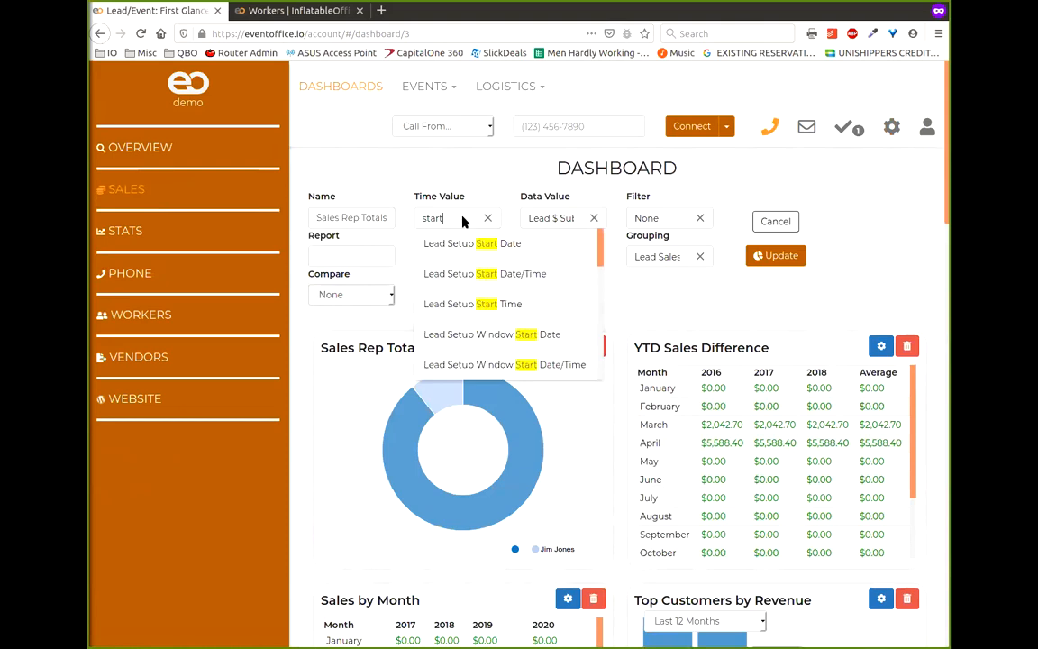
click(505, 275)
click(783, 259)
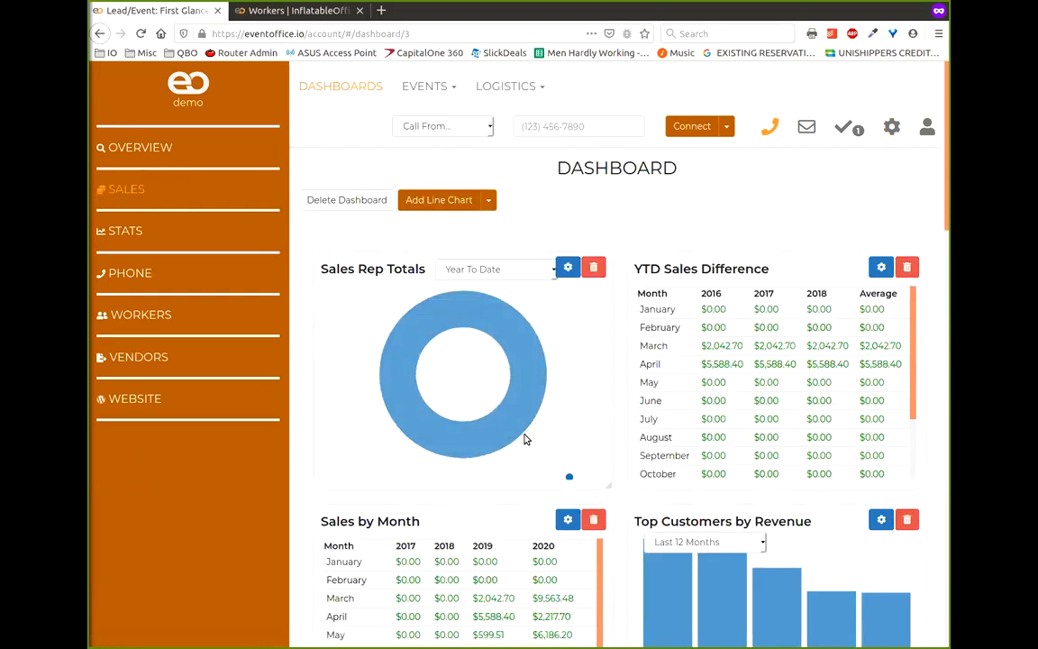
- Switch the time value back to Lead Book Date and update the chart
click(566, 267)
click(458, 220)
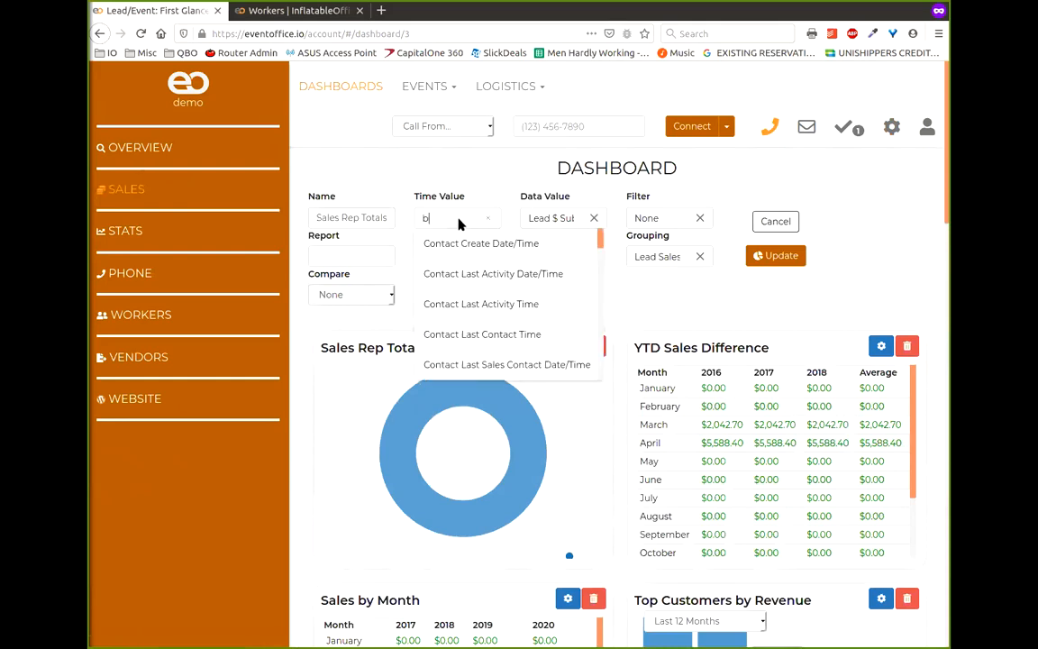
click(487, 249)
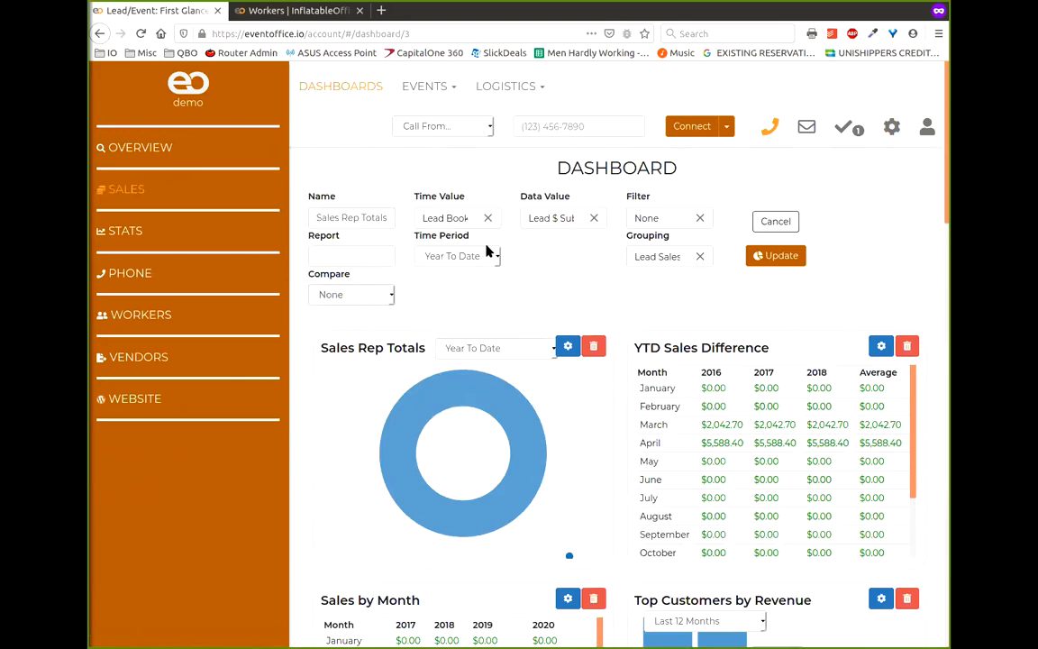
click(776, 255)
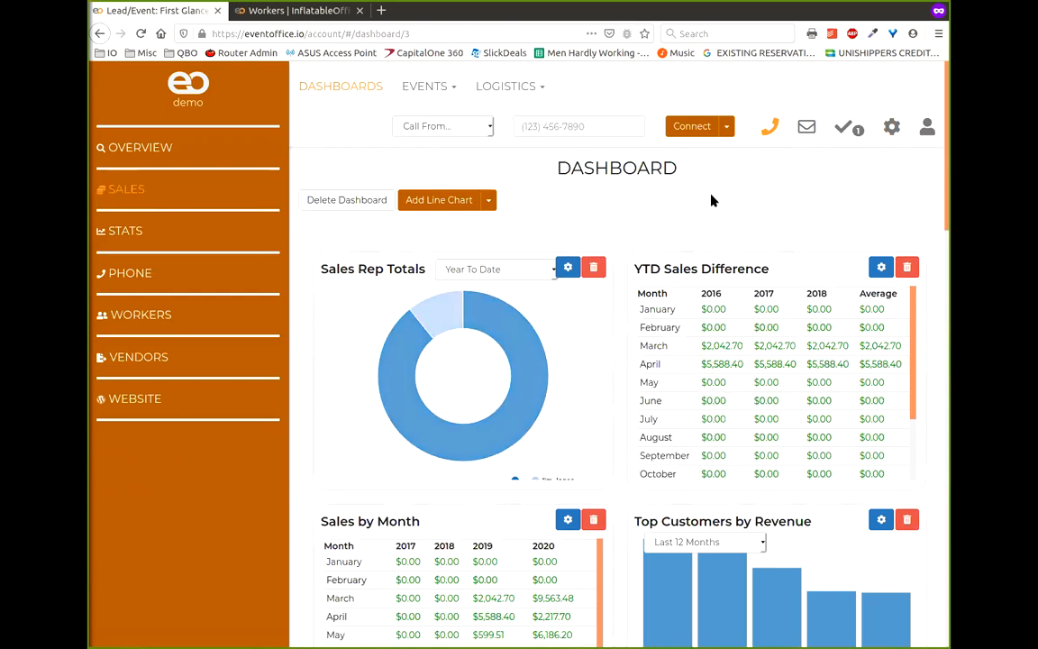
- Go to the Filters settings page and start a new filter
key(ctrl+Tab)
click(889, 129)
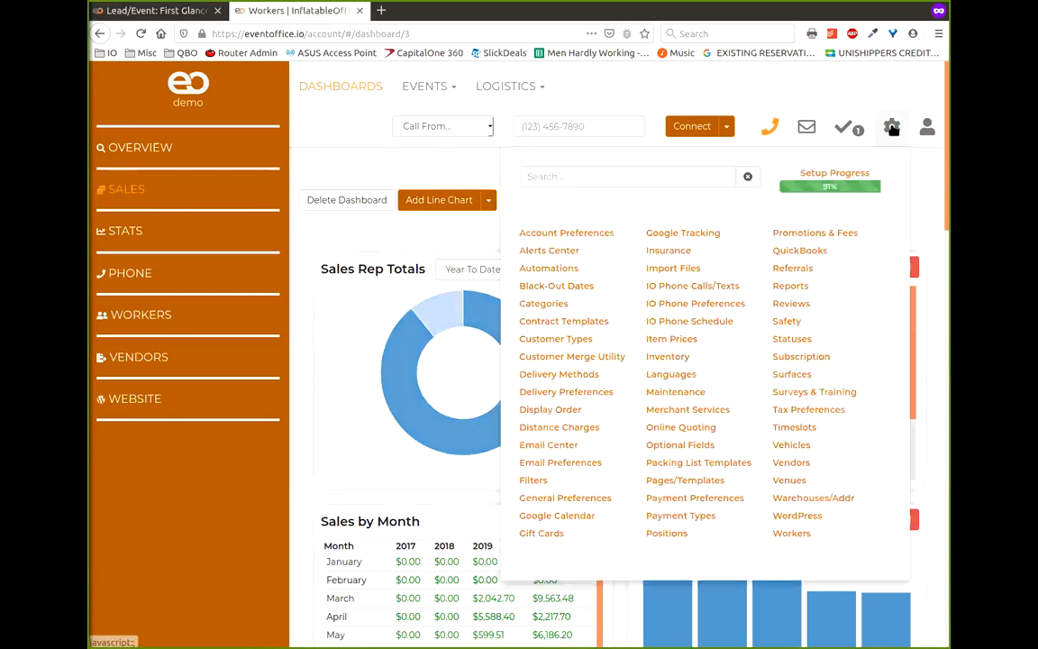
click(531, 480)
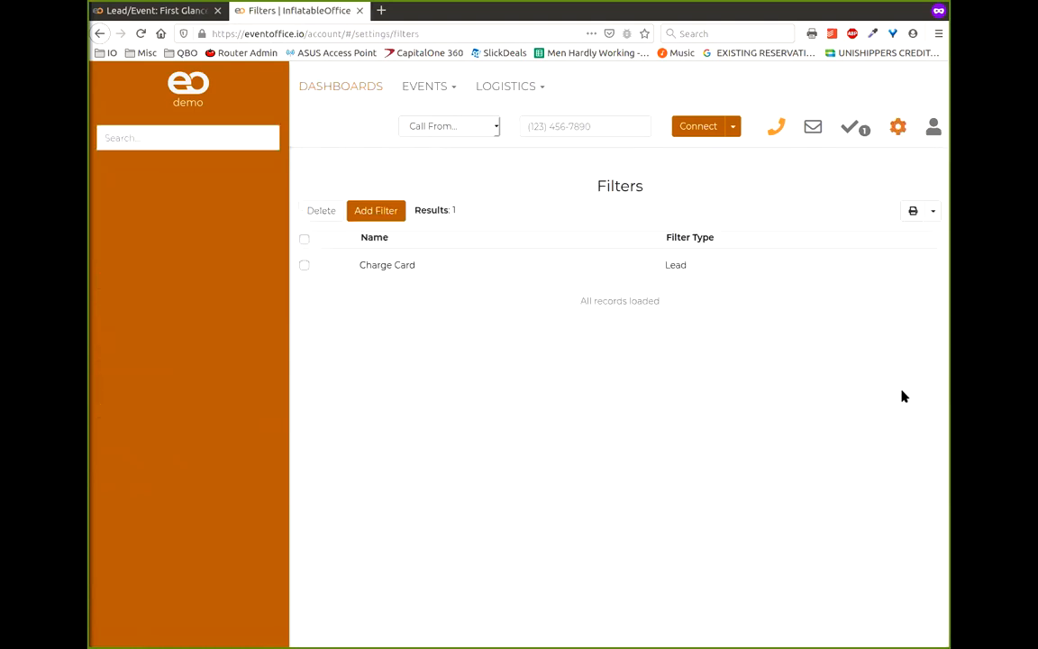
click(396, 213)
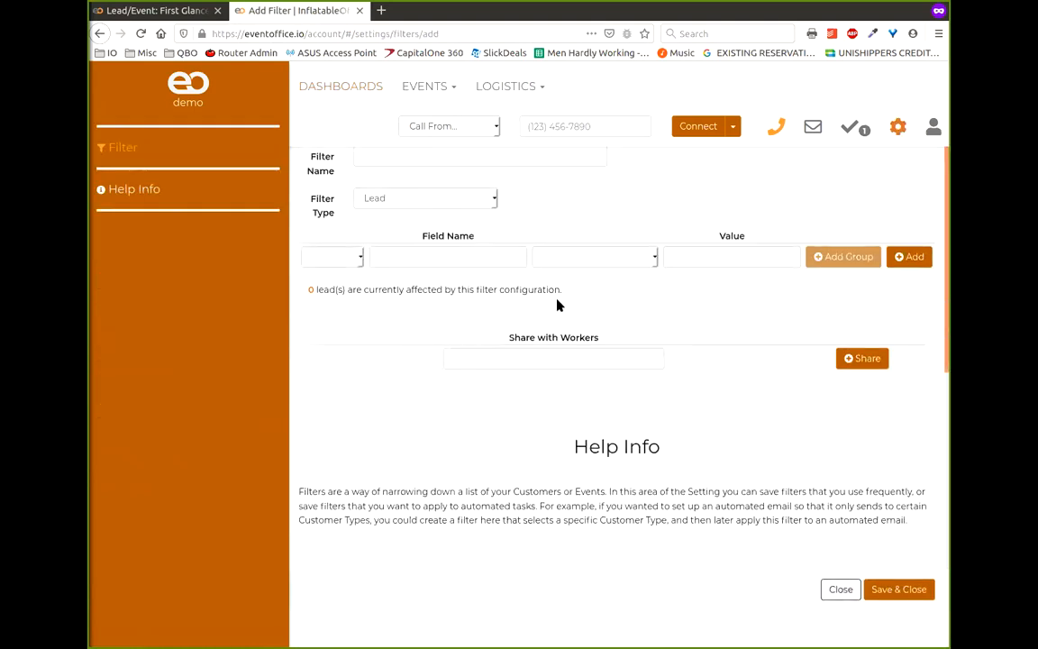
- Review the six lead statuses in a separate Statuses tab, then return to the filter form
click(897, 128)
middle_click(802, 341)
click(446, 10)
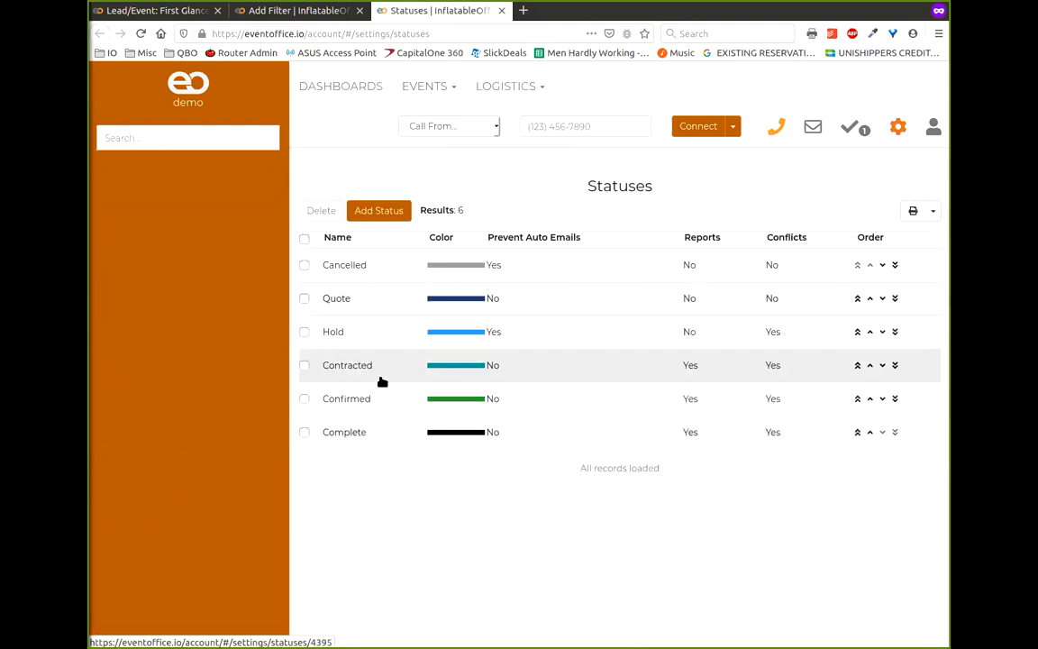
click(297, 10)
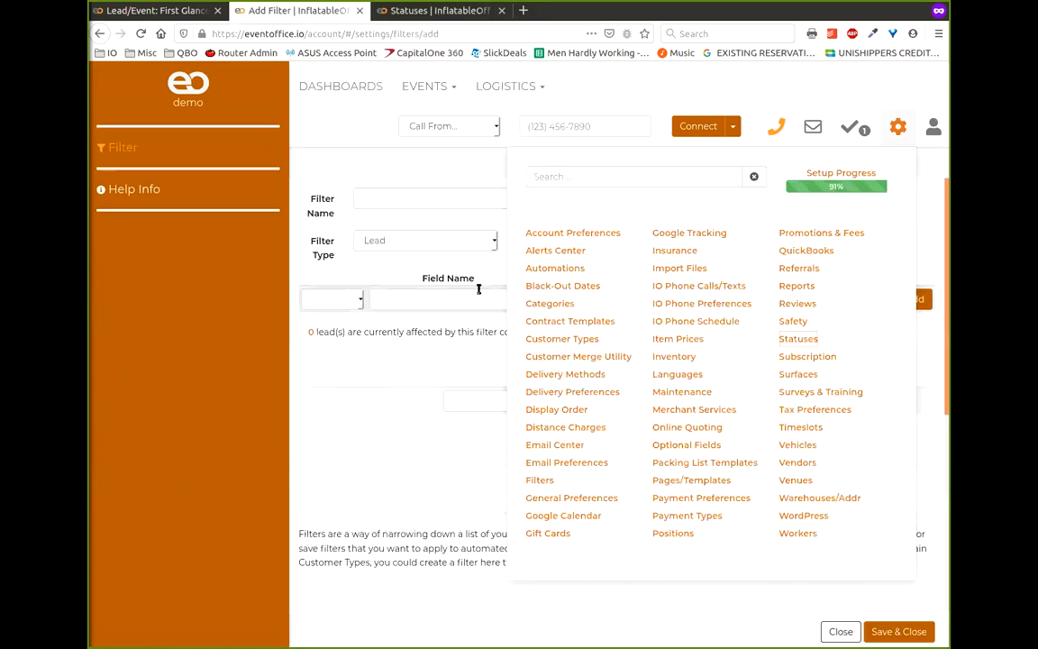
click(419, 188)
- Name the filter 'Booked Leads' and add the condition Lead Status contains Contract
click(421, 195)
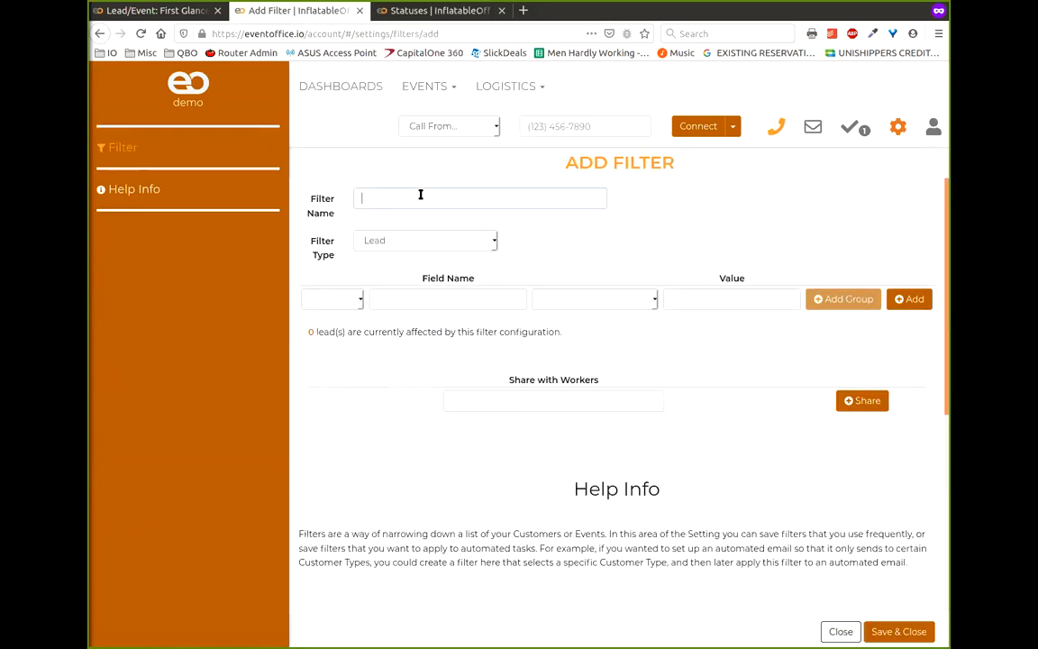
text(Boook)
key(BackSpace)
key(BackSpace)
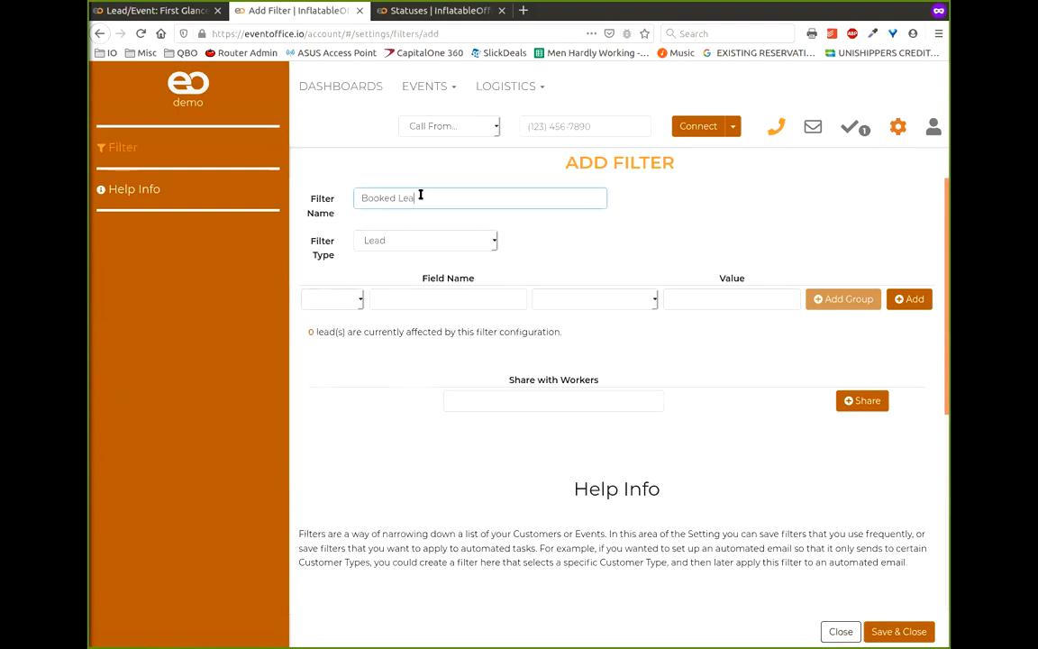
click(436, 300)
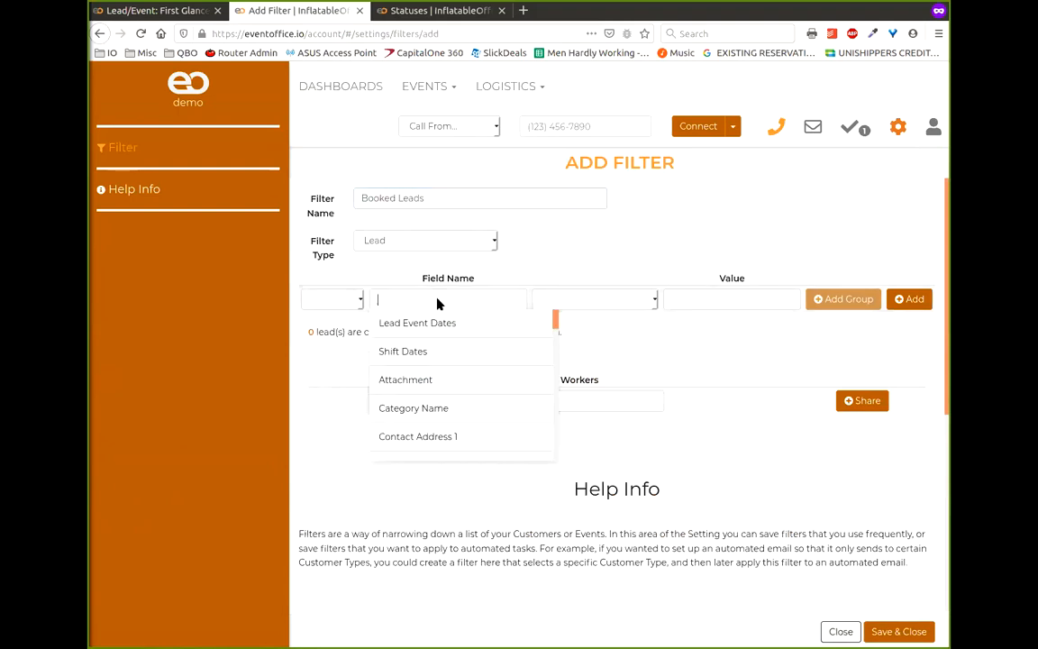
text(stat)
key(BackSpace)
key(BackSpace)
text(at)
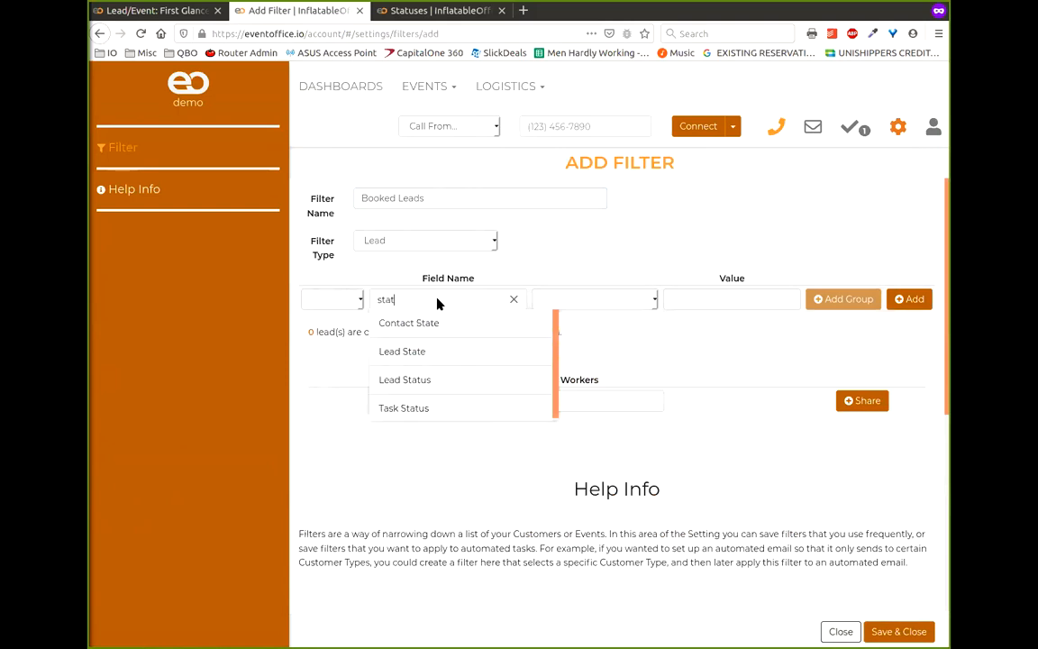
click(435, 381)
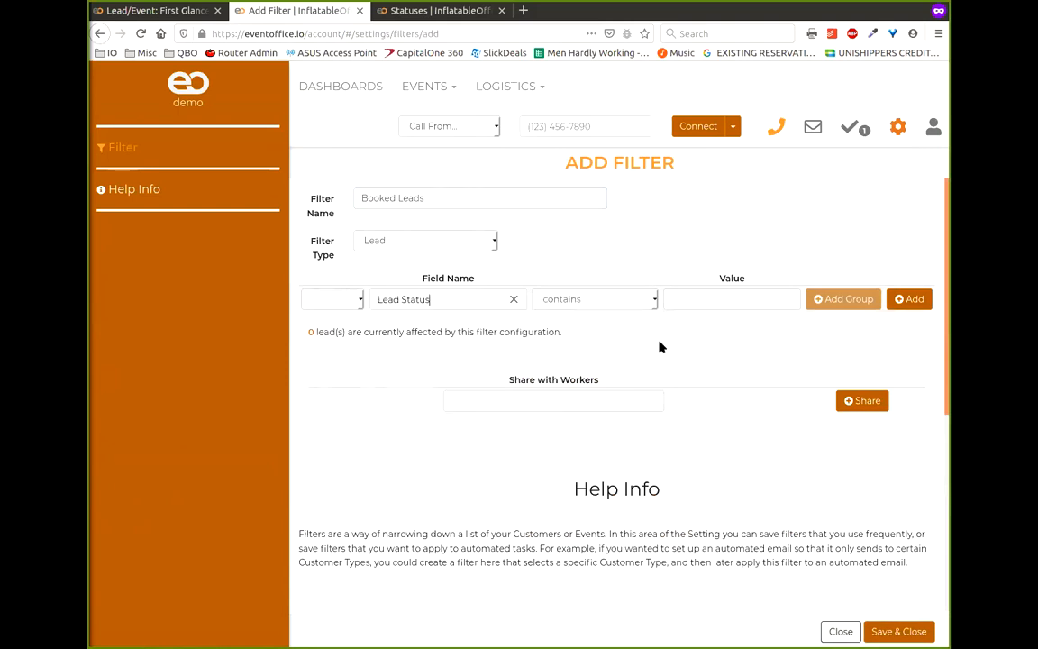
click(709, 298)
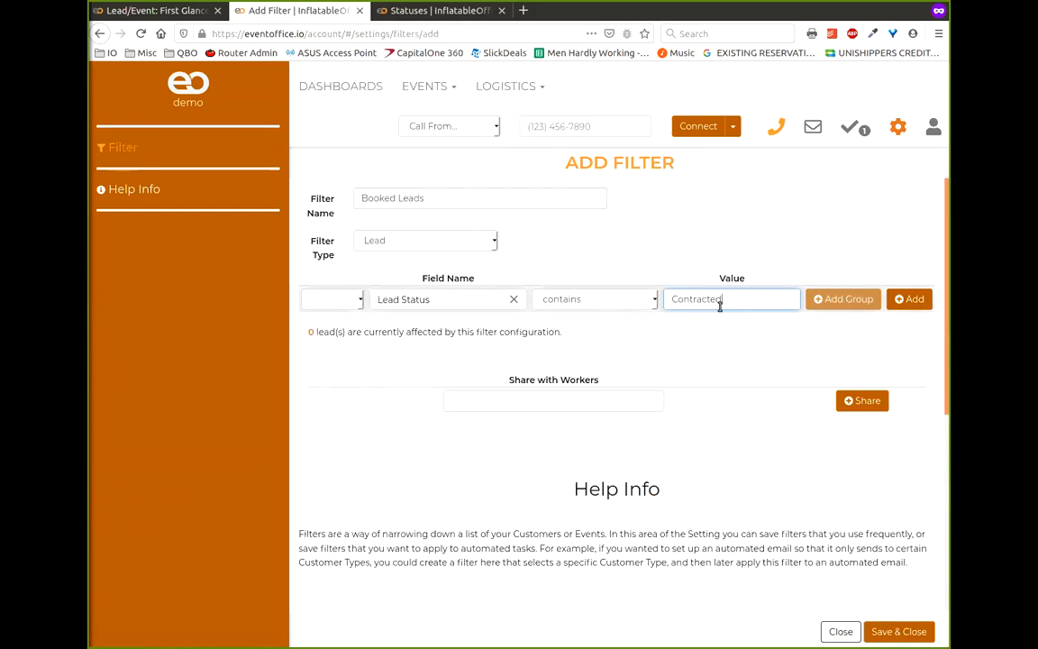
key(BackSpace)
key(BackSpace)
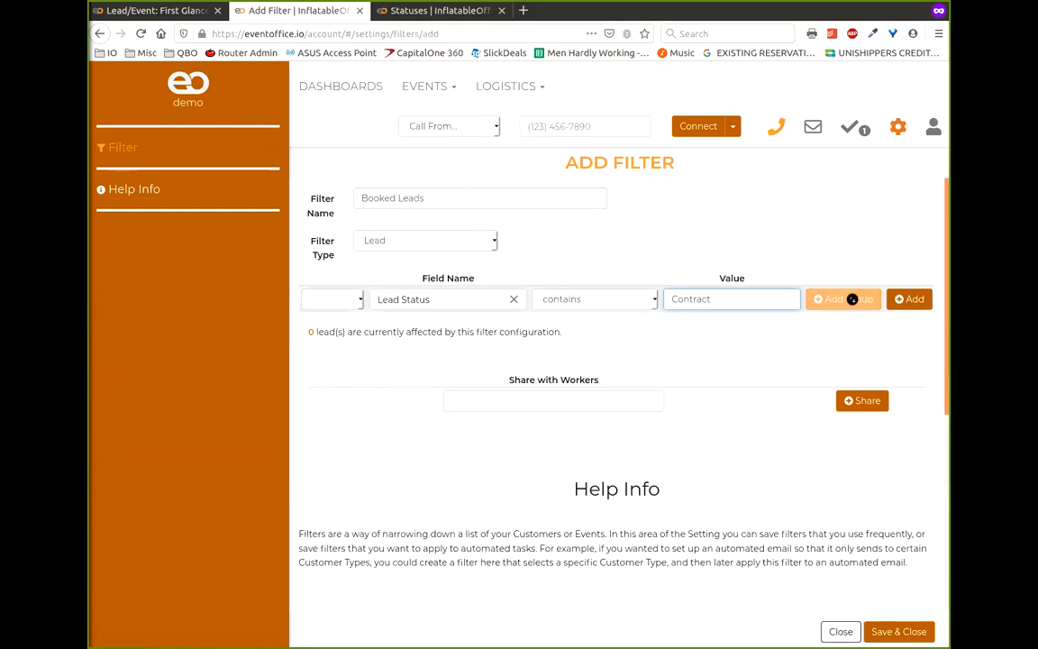
click(909, 298)
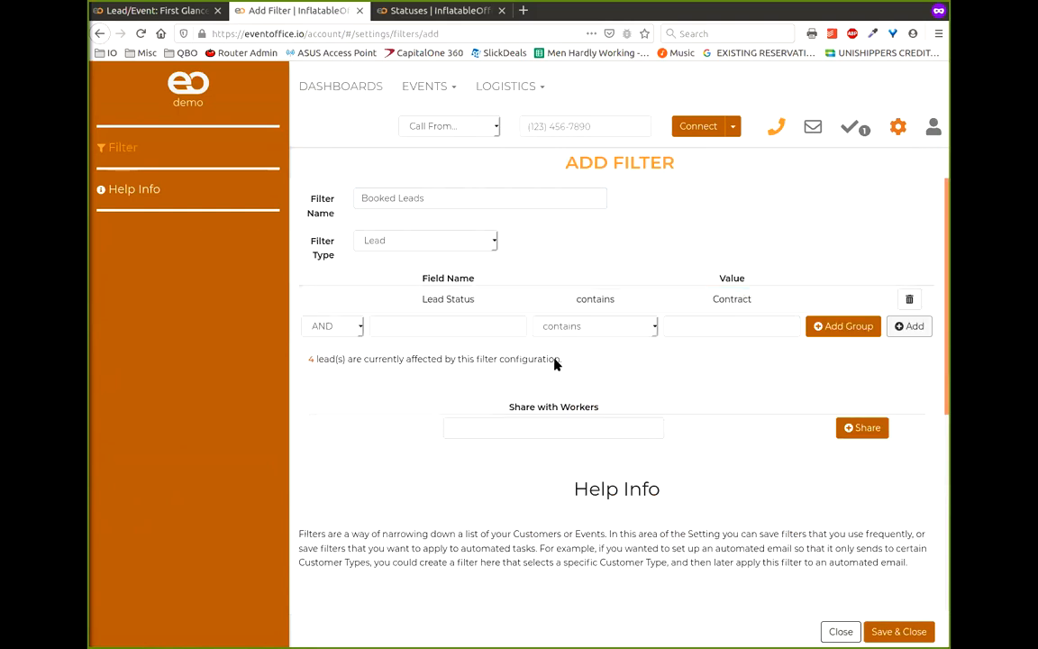
- Add an OR condition: Lead Status contains Confirmed
click(333, 326)
click(320, 358)
click(420, 329)
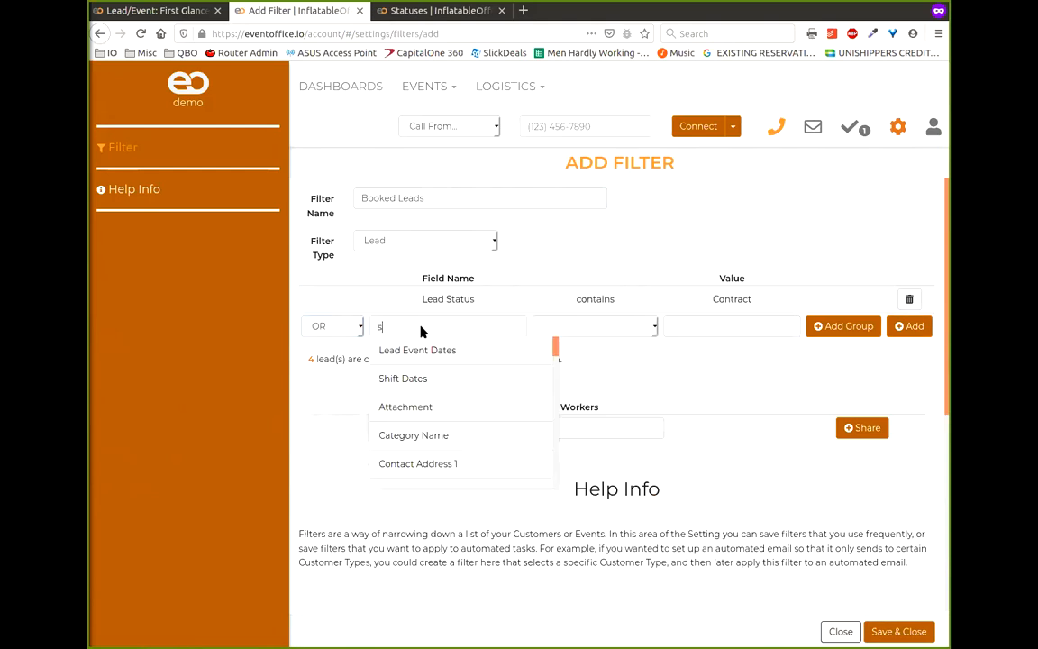
click(435, 350)
click(738, 330)
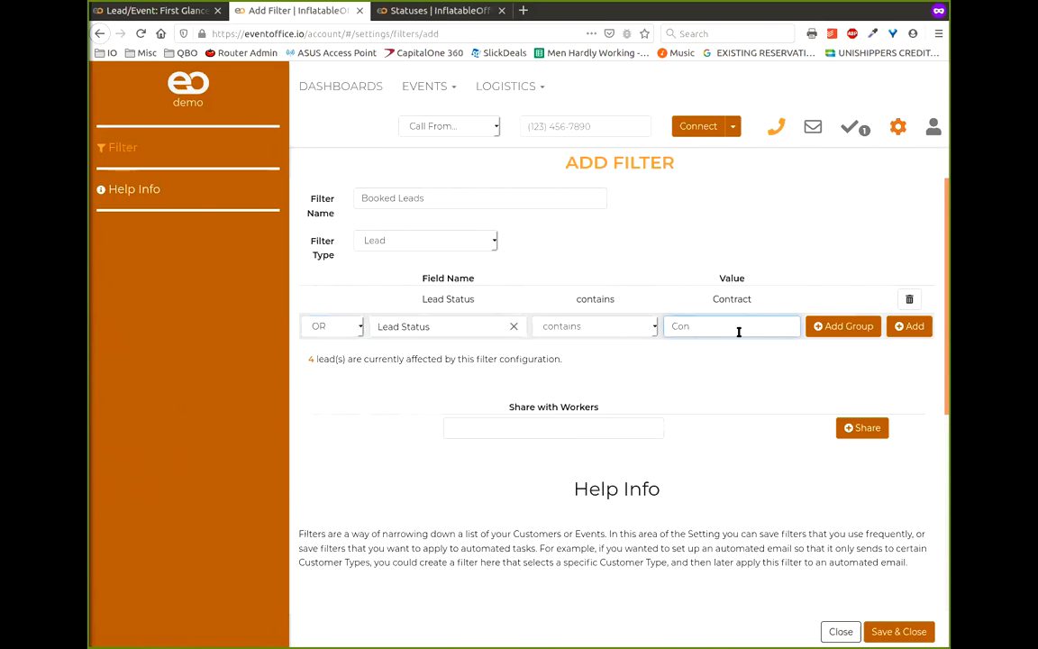
text(Confirmed)
click(909, 326)
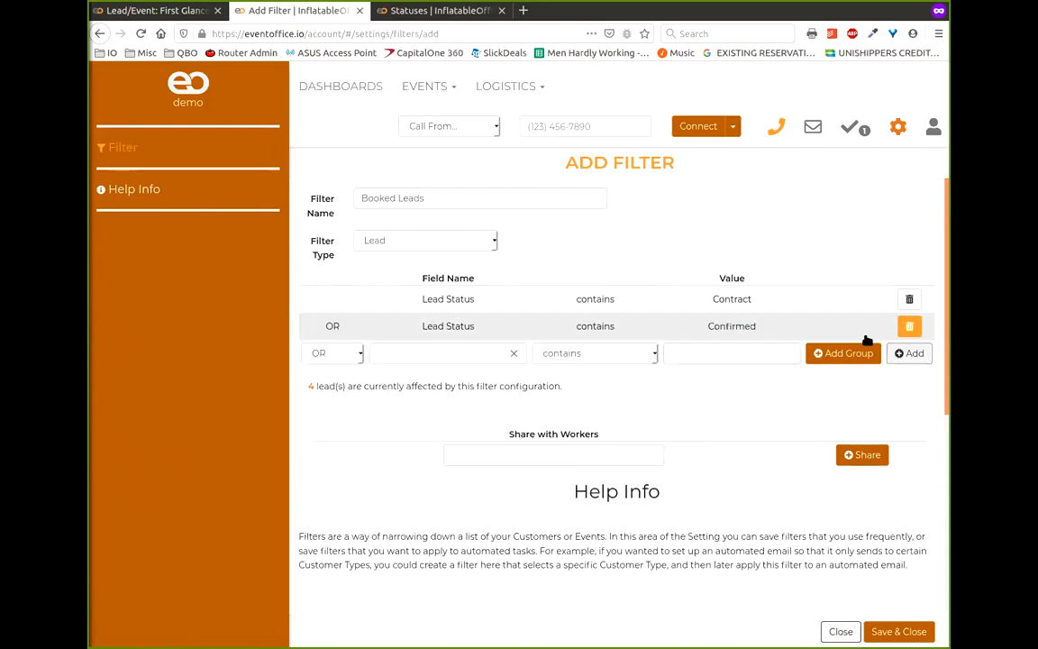
- Add a third condition, Lead Status contains Complete, then save the filter
click(462, 353)
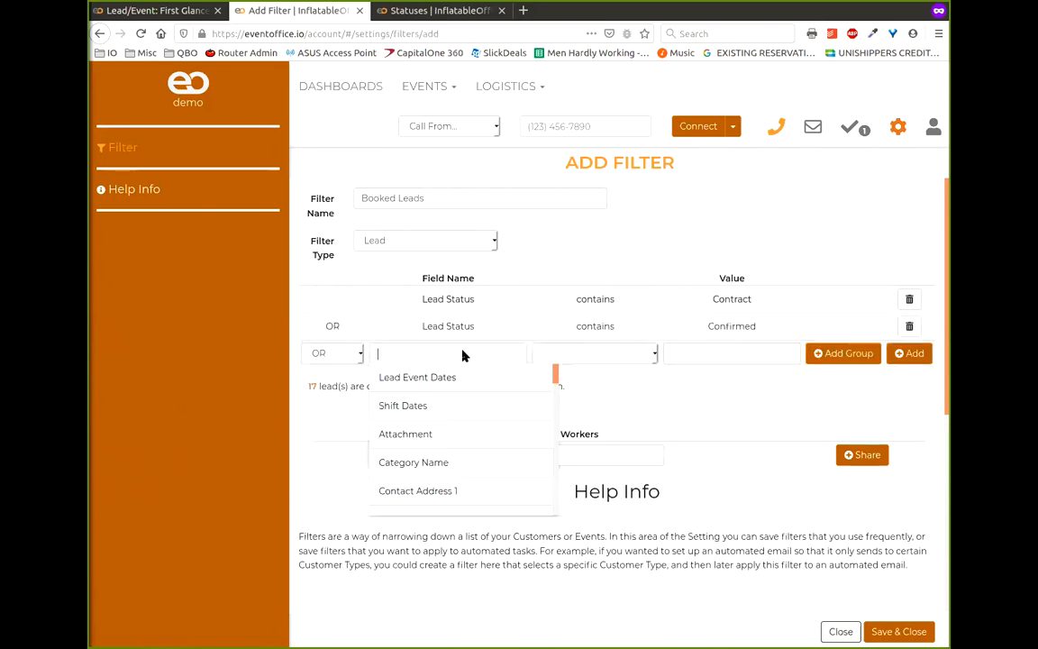
text(statu)
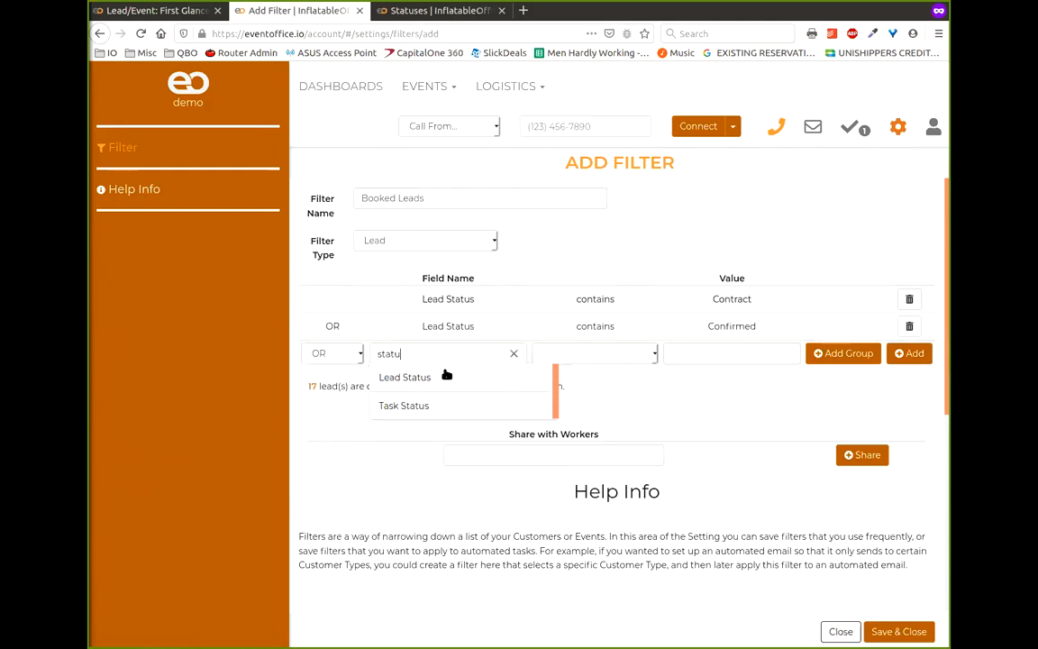
click(447, 374)
click(645, 353)
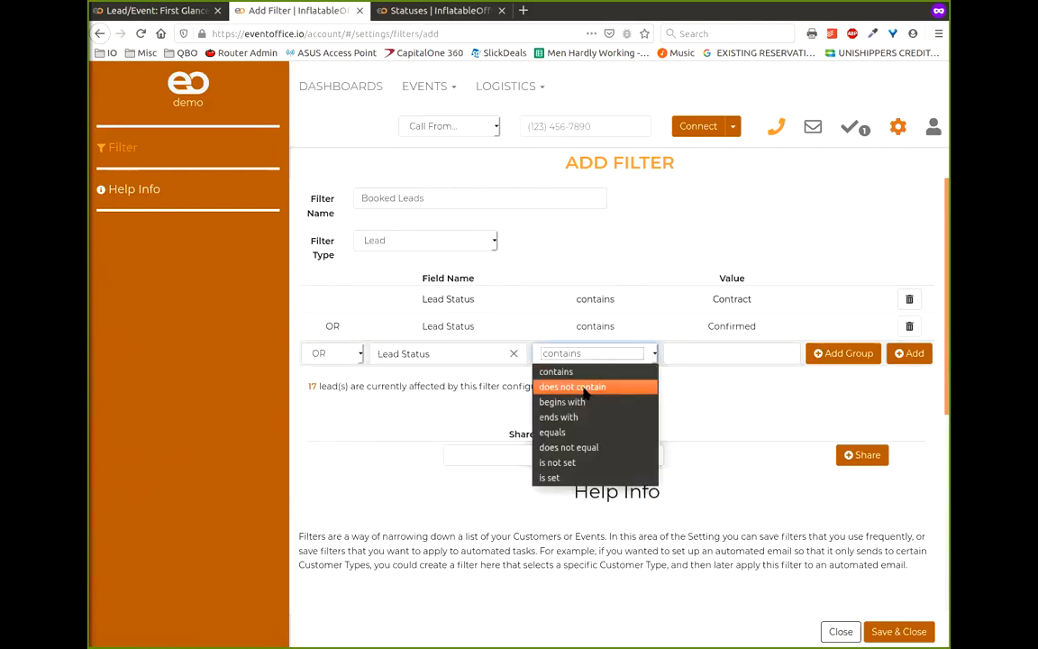
click(597, 357)
click(597, 357)
click(596, 357)
click(747, 354)
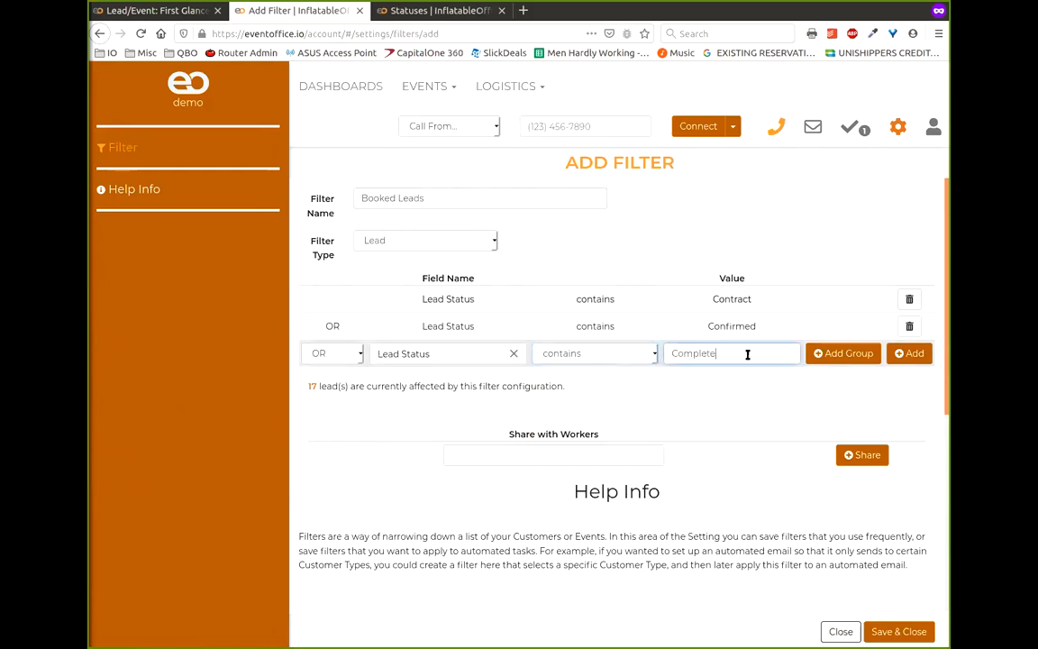
click(909, 353)
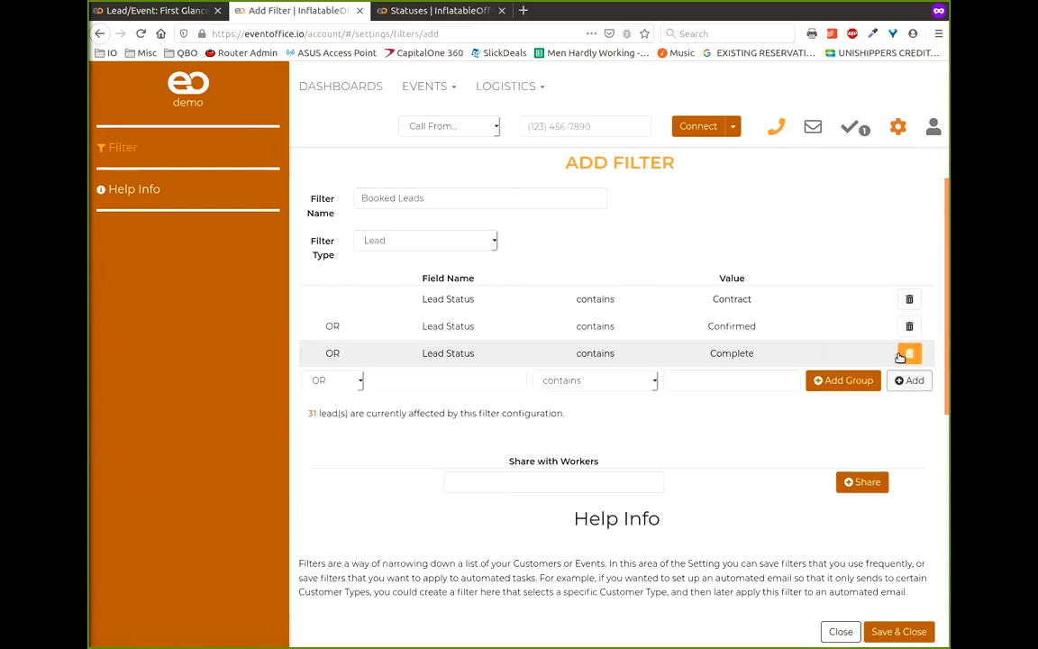
click(434, 11)
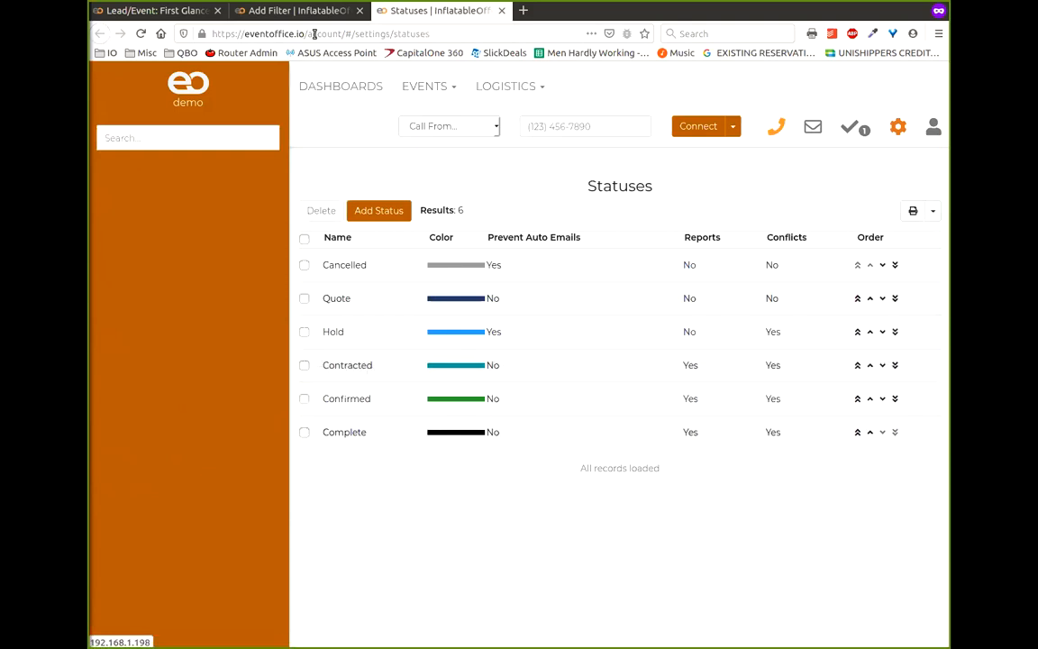
click(296, 11)
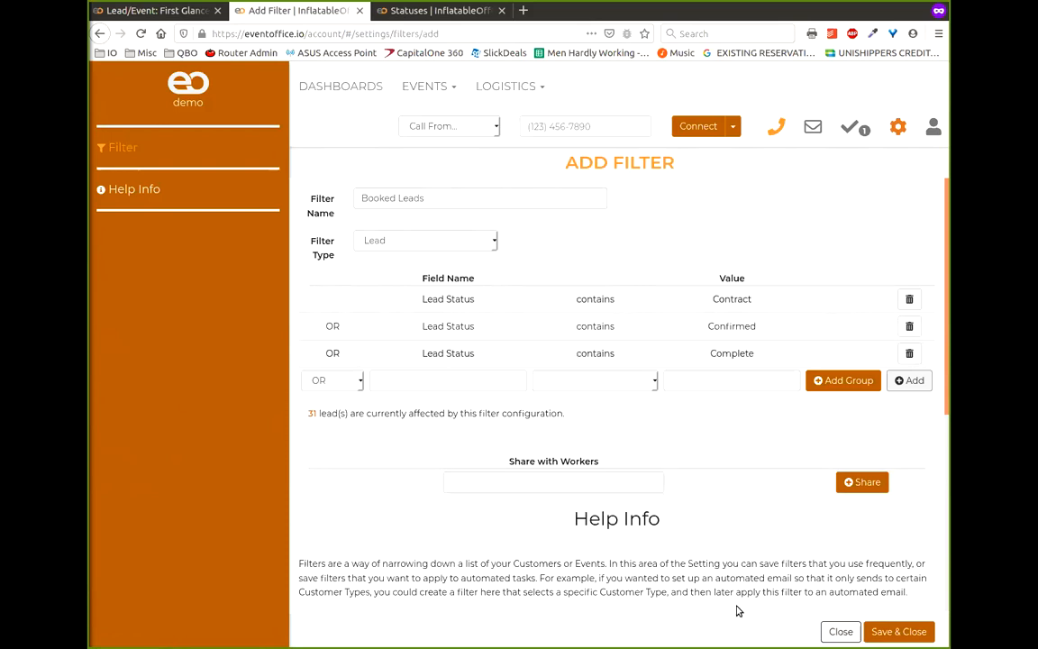
click(898, 633)
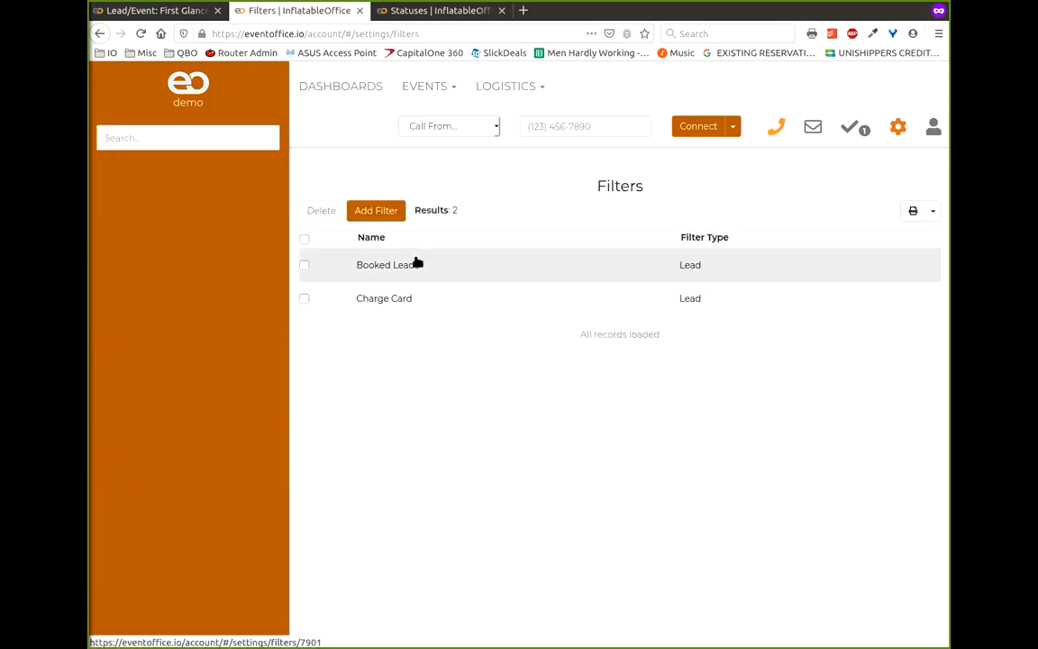
- Clear the Sales Rep Totals chart's current filter and reload the dashboard
click(171, 16)
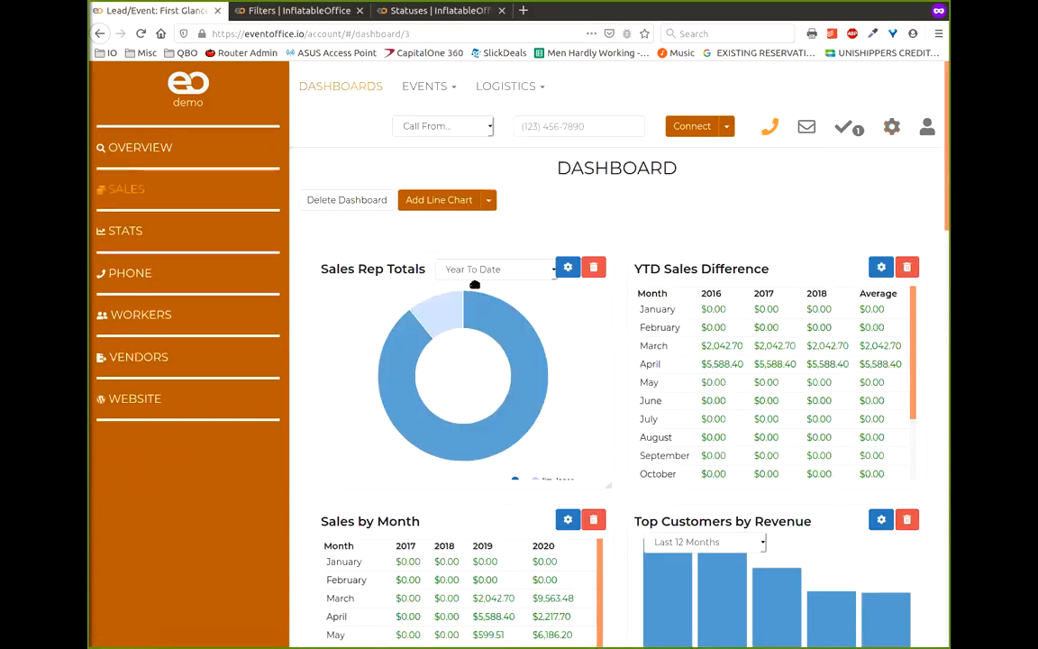
click(567, 269)
click(699, 218)
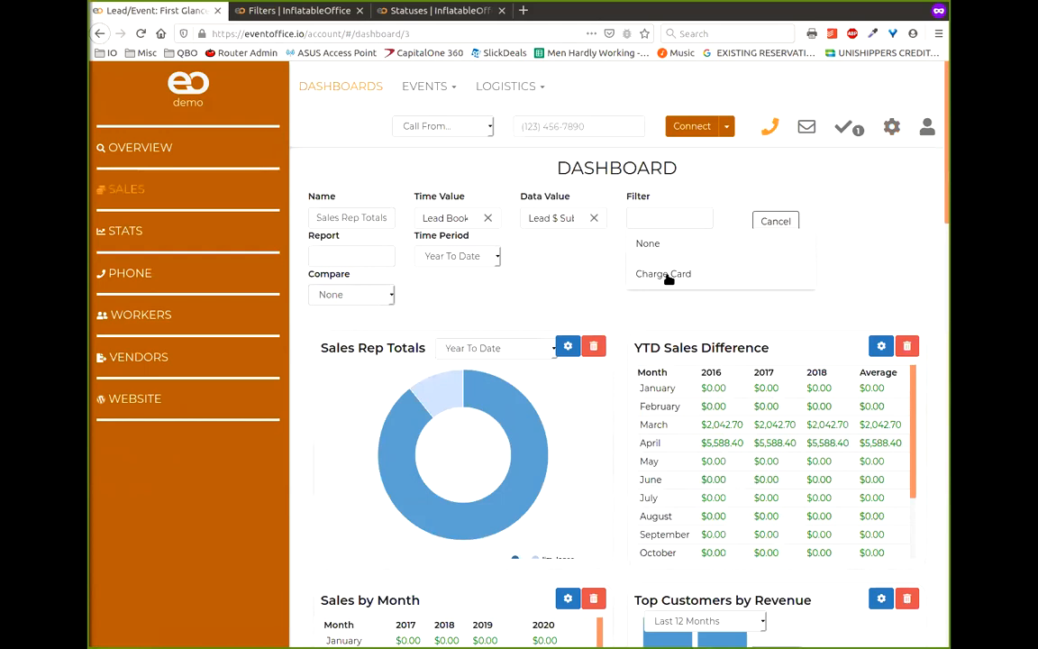
click(710, 193)
click(698, 204)
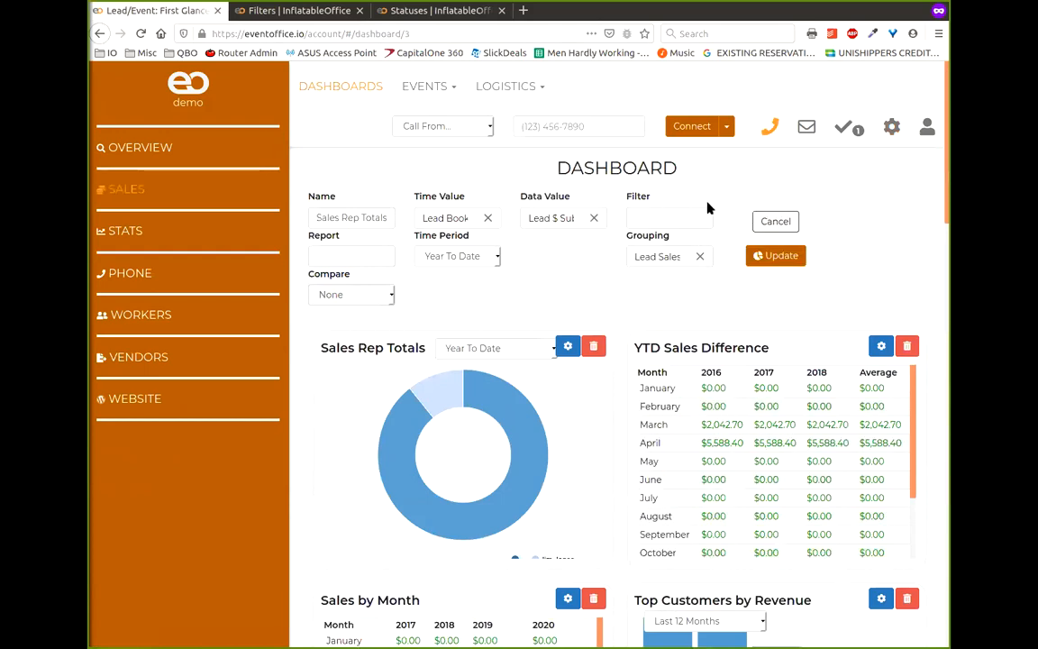
click(141, 33)
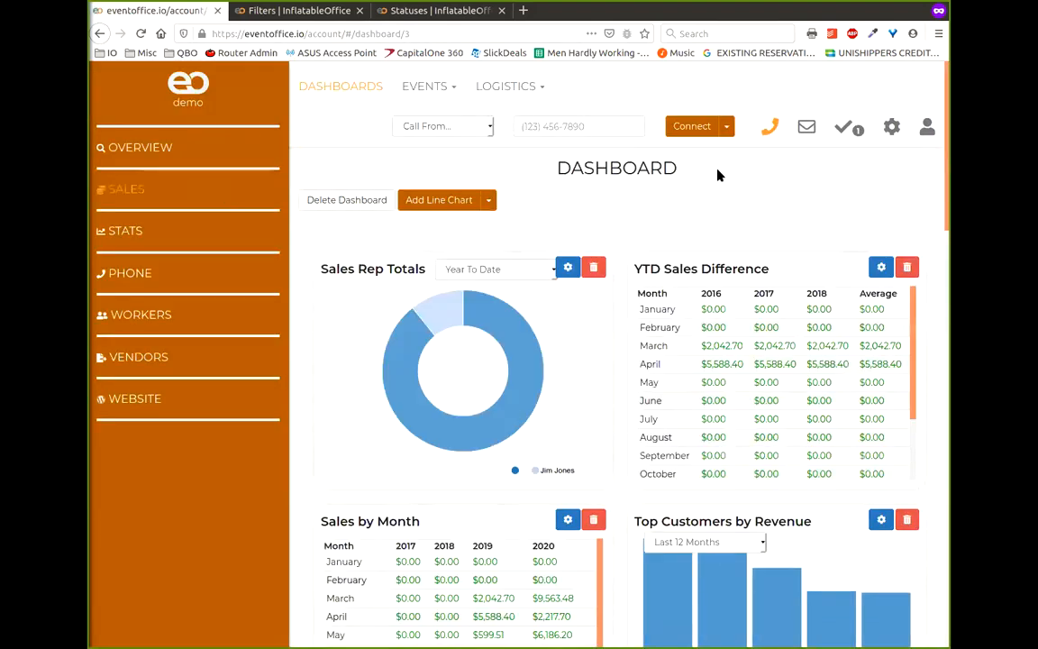
- Set the Sales Rep Totals chart's filter to Booked Leads and update it
click(568, 268)
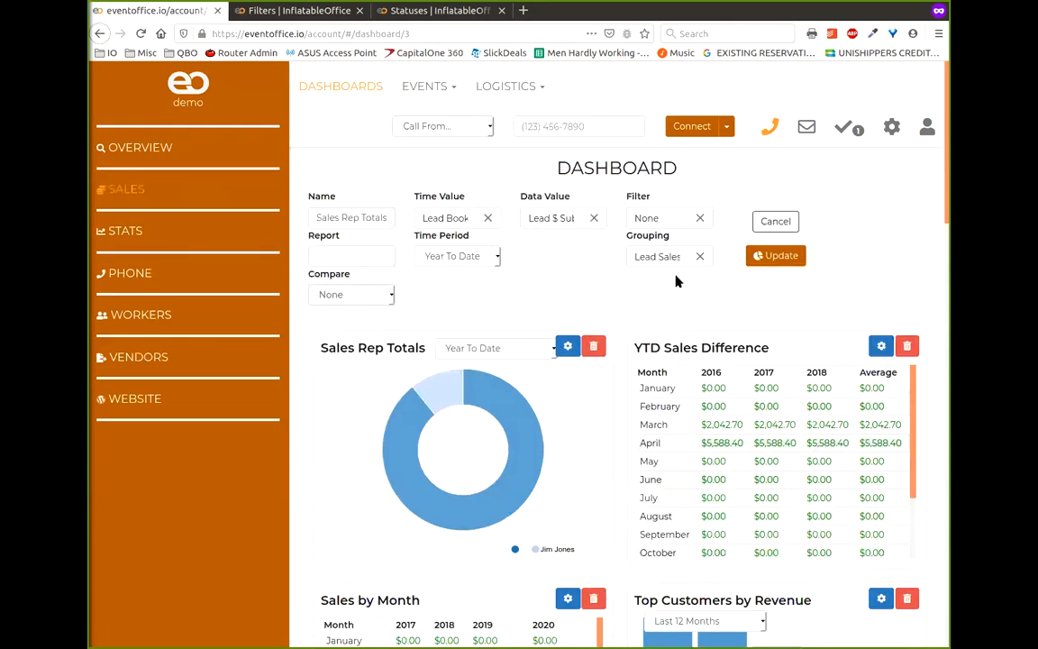
click(700, 217)
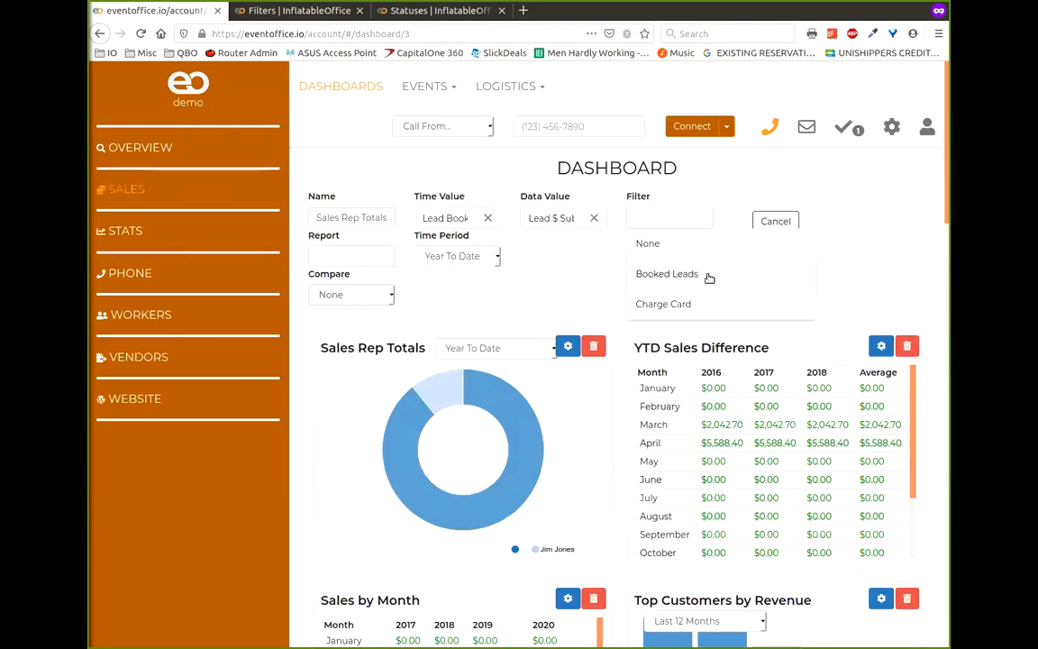
click(710, 275)
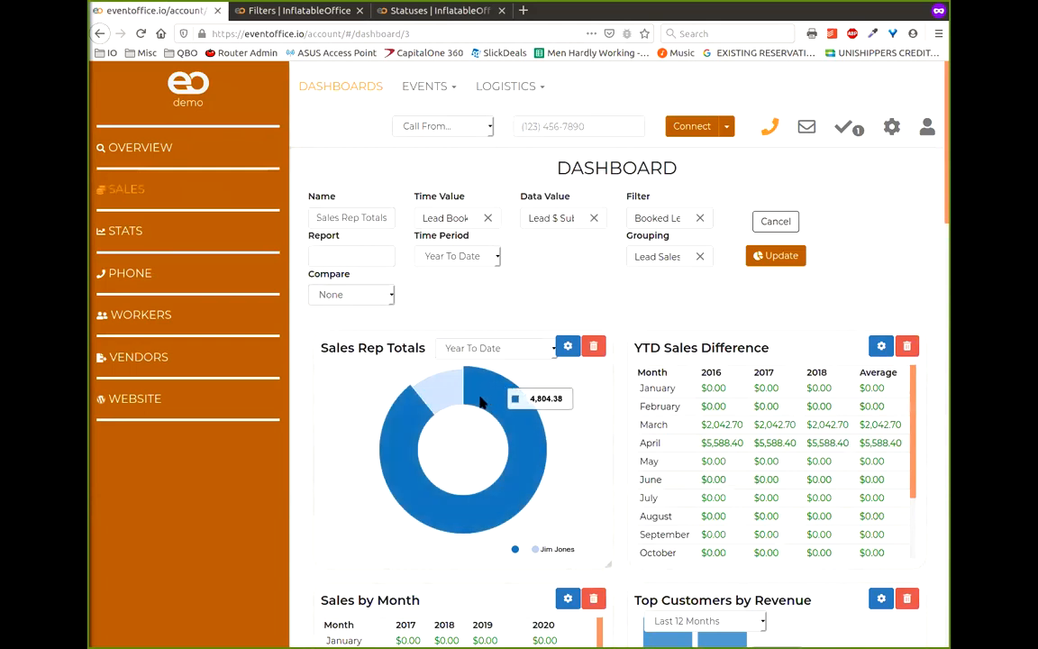
click(780, 260)
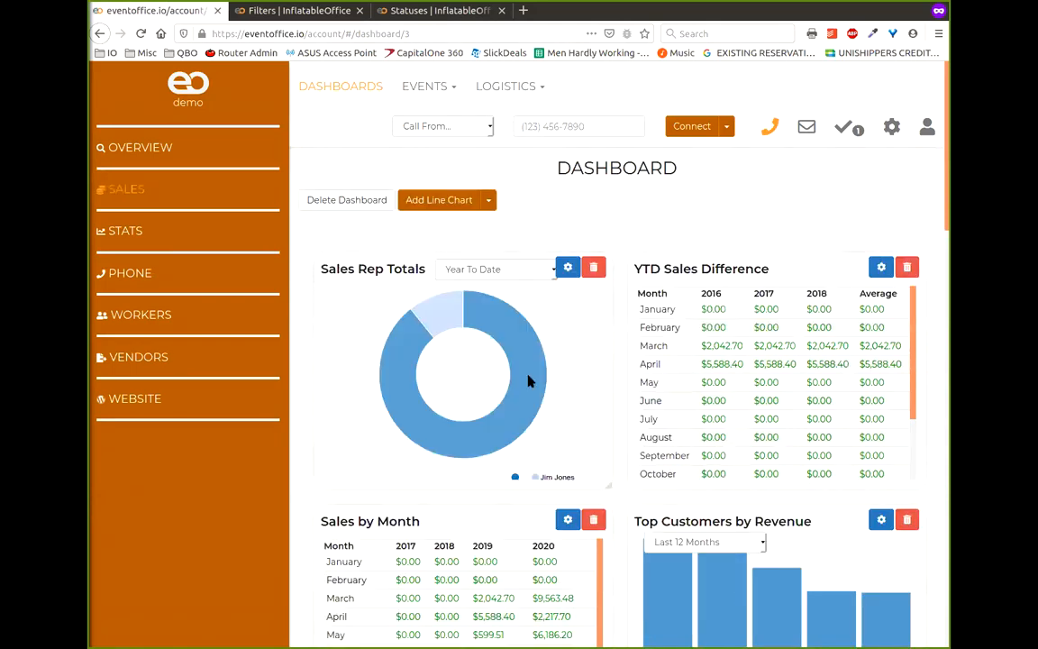
mouse_move(455, 308)
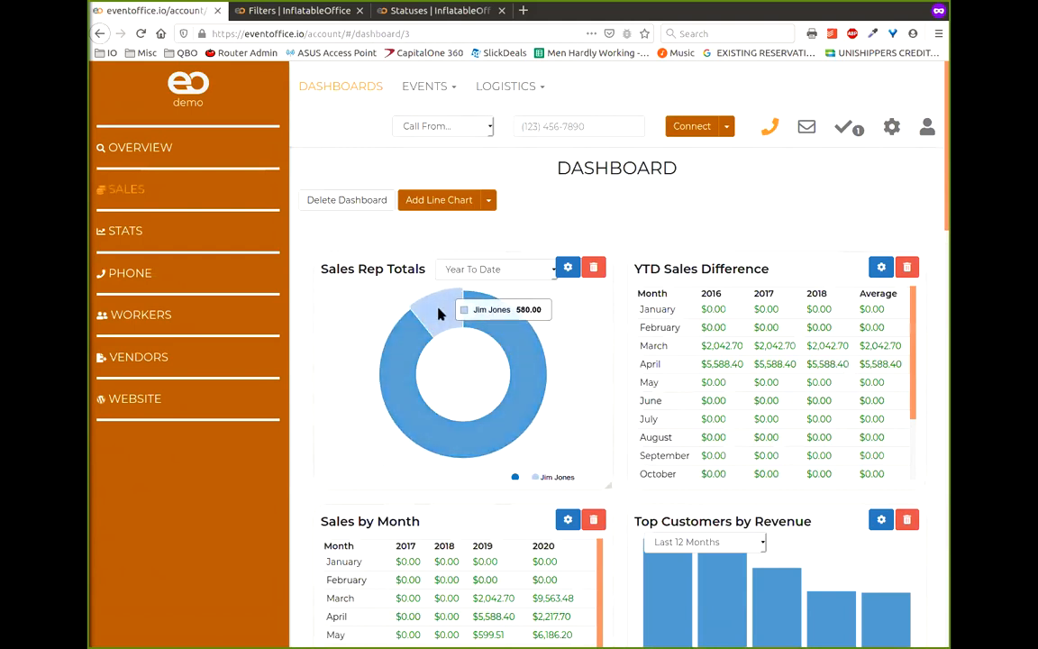
- Open the Events > Leads/Events list in the other tab, showing 13 confirmed events
click(401, 10)
click(425, 86)
click(425, 120)
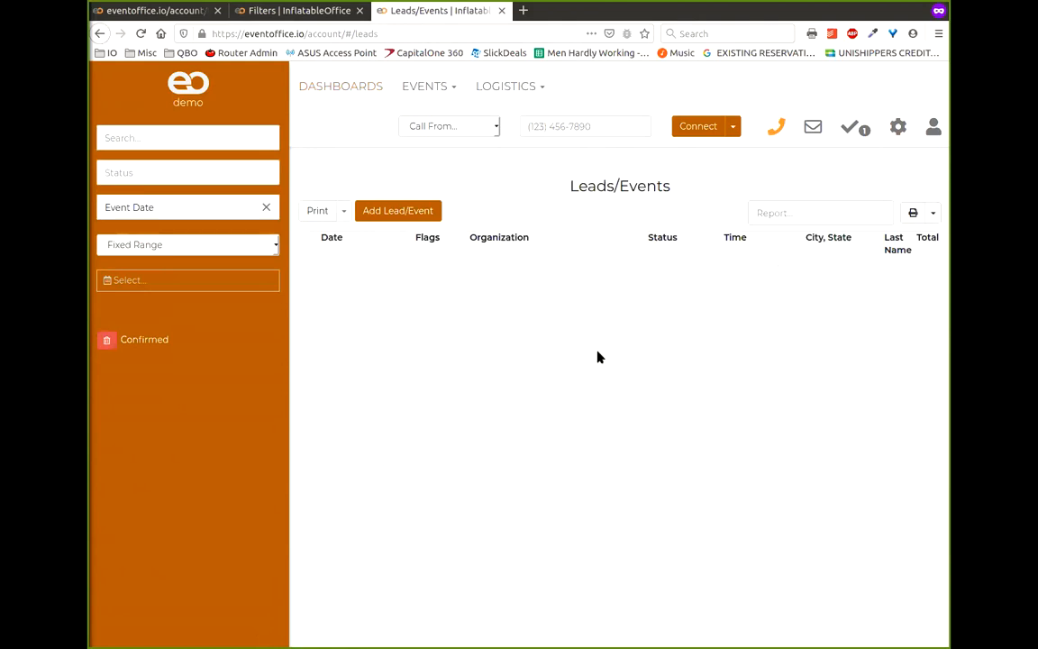
scroll(599, 355, down, 3)
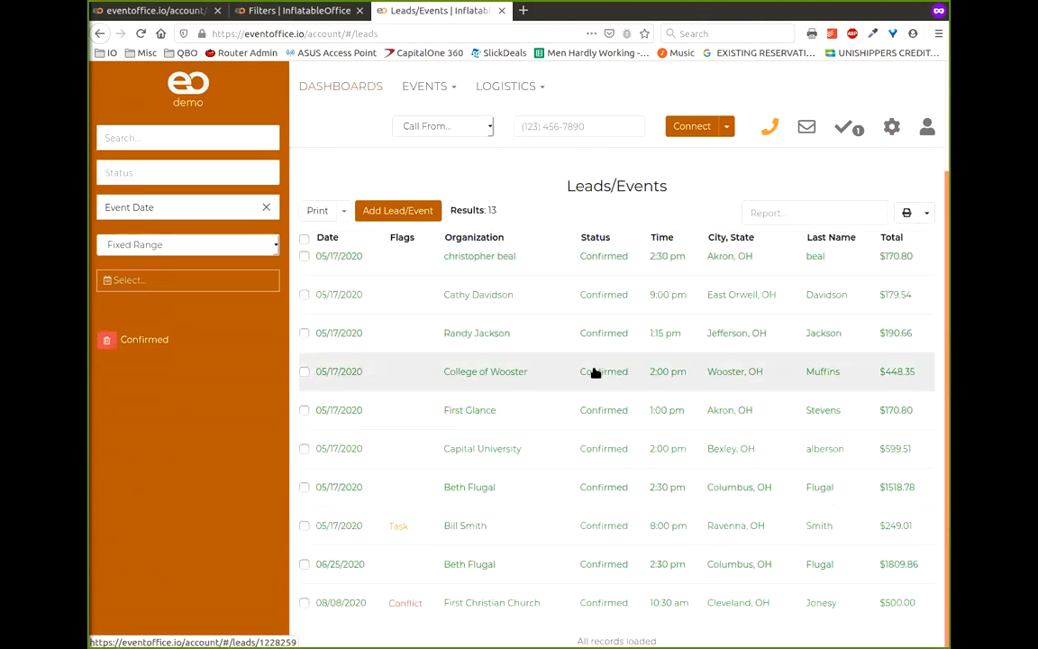
scroll(596, 372, up, 3)
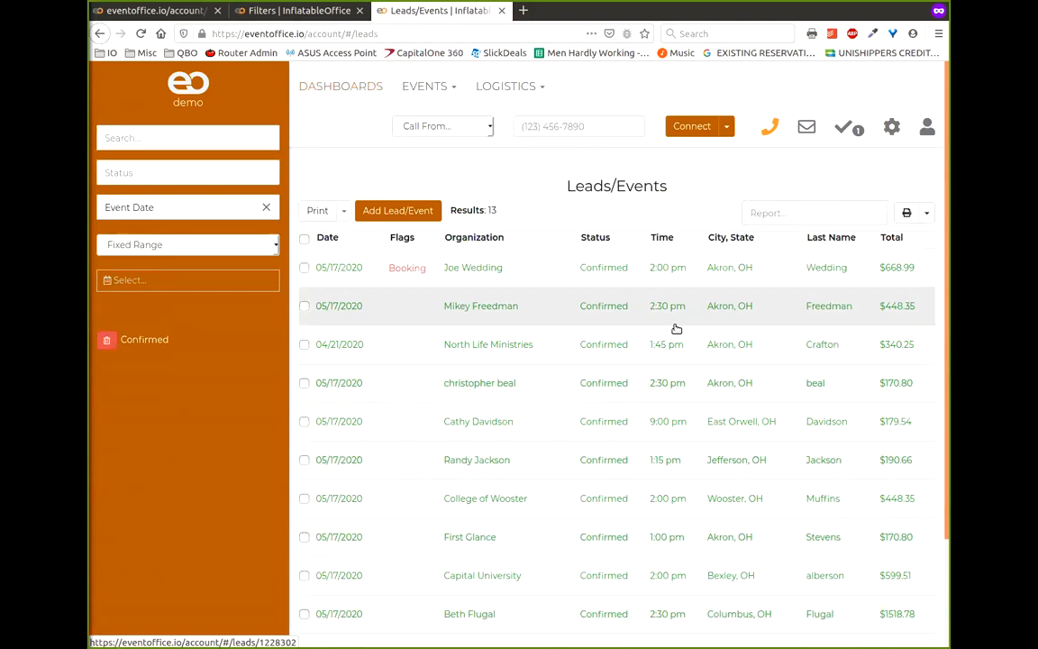
- Compare the Dashboard with the Leads/Events list, then open the settings pages list
click(153, 9)
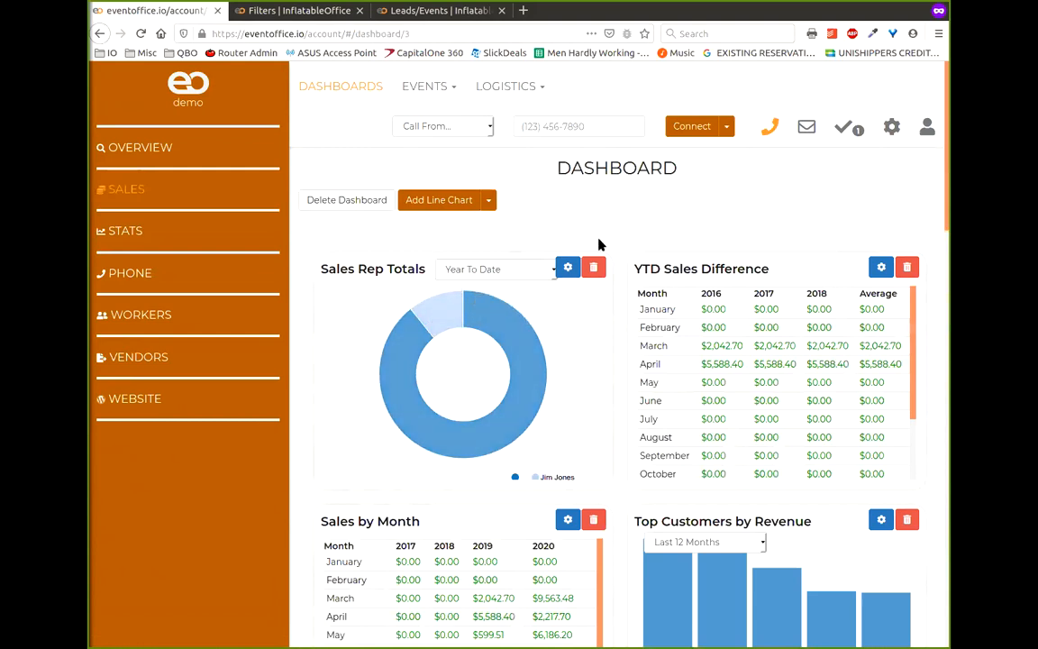
click(421, 17)
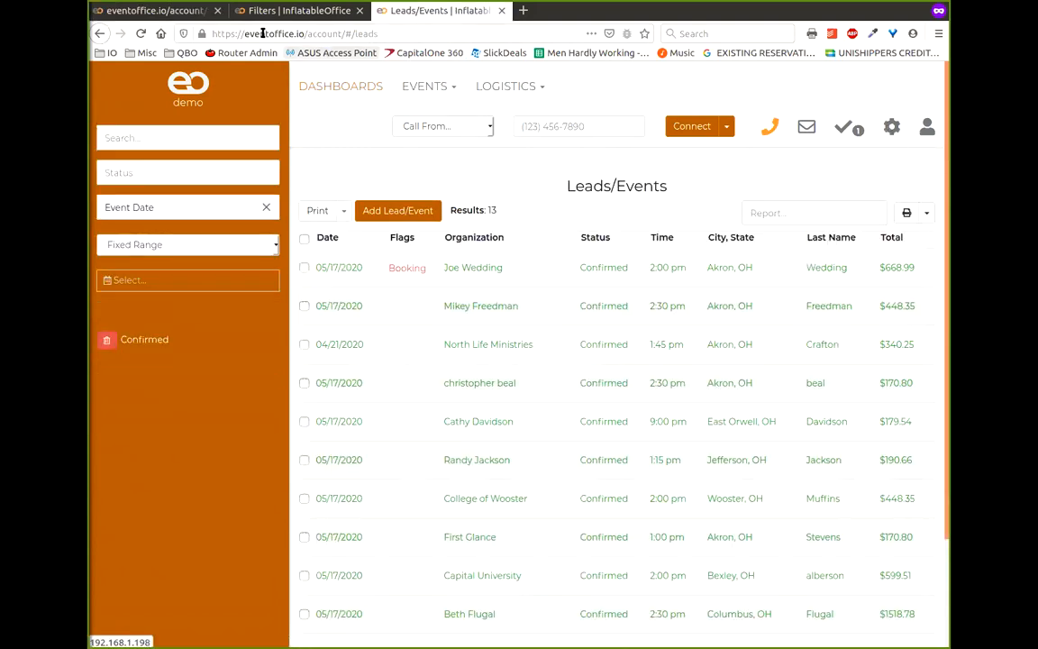
click(171, 11)
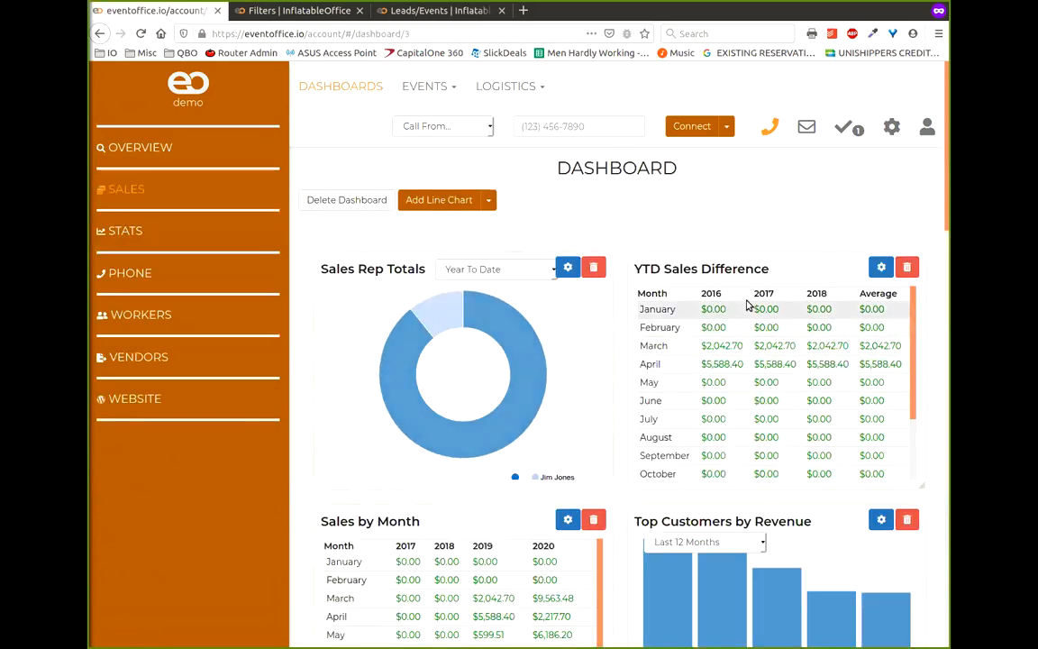
click(446, 9)
click(889, 130)
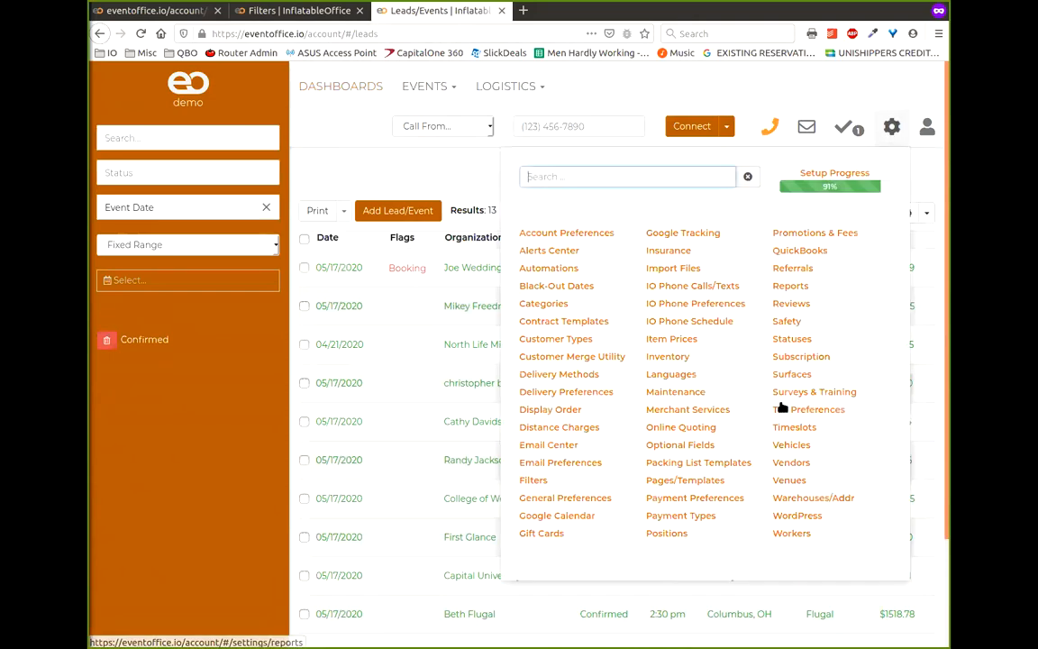
- Create a new report under Settings > Reports named 'Sales Rep Totals Table'
click(790, 287)
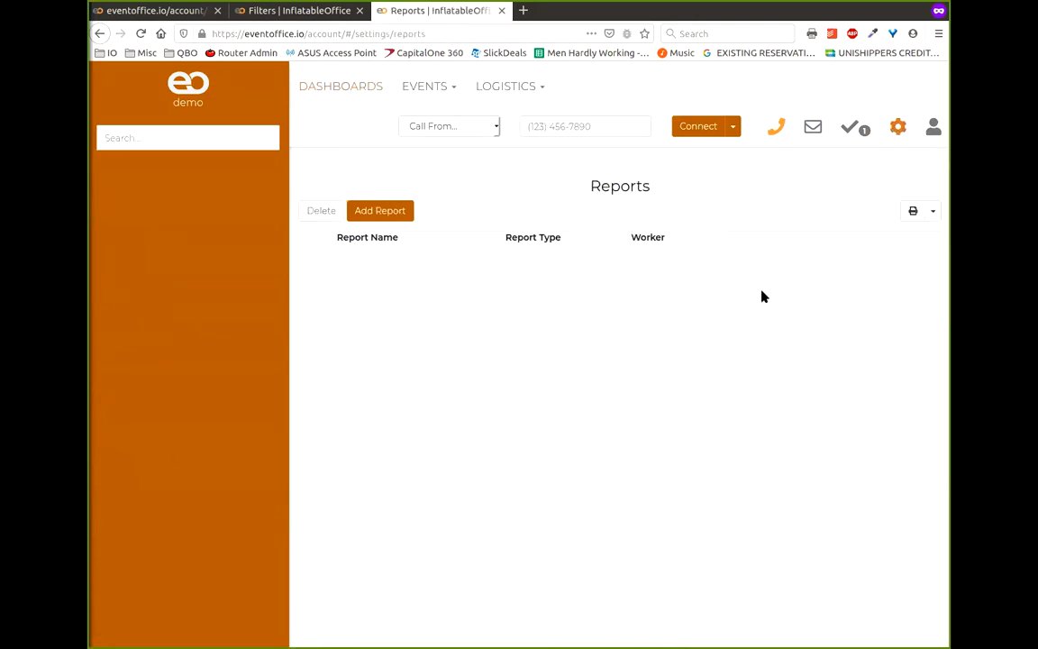
click(378, 216)
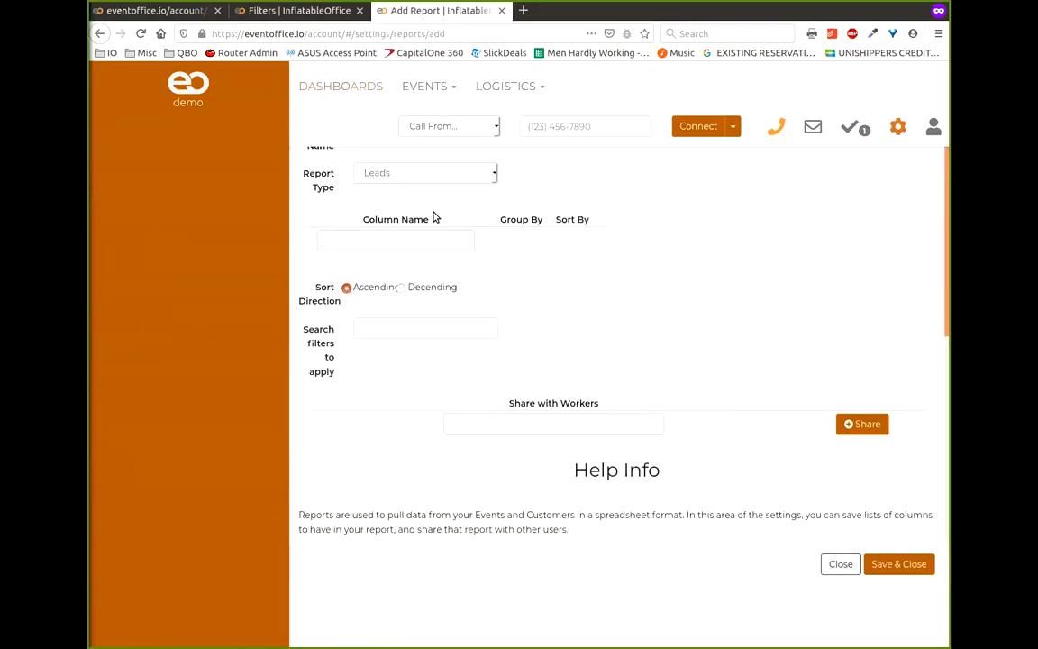
click(440, 201)
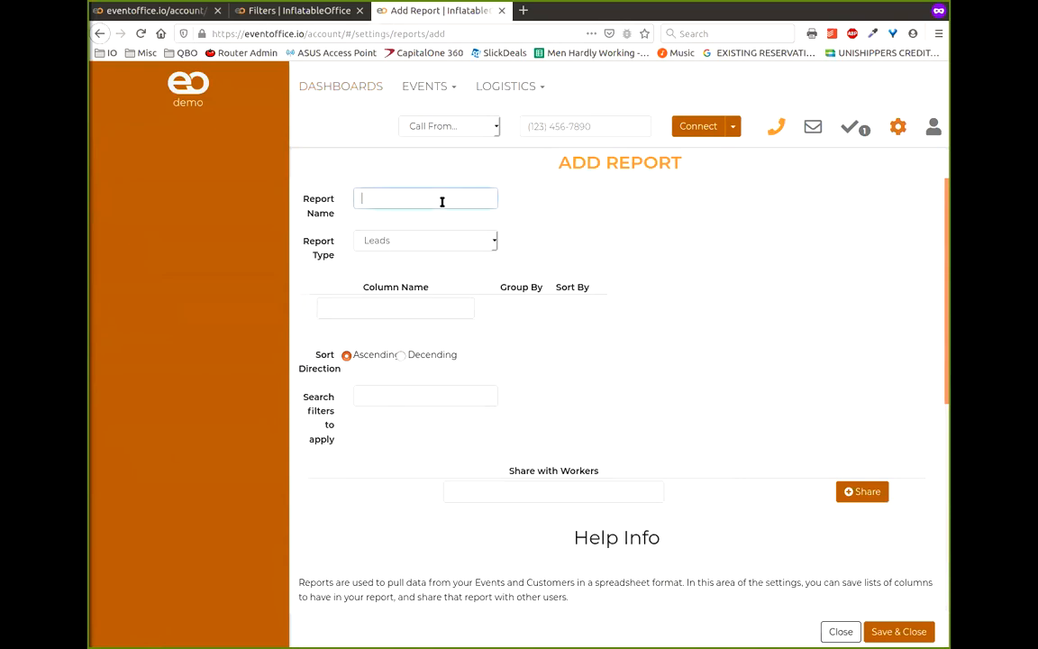
text(Sales Tep)
key(BackSpace)
key(BackSpace)
text(Re)
- Add the Lead Sales Rep Last Name column and mark it Group By
click(389, 310)
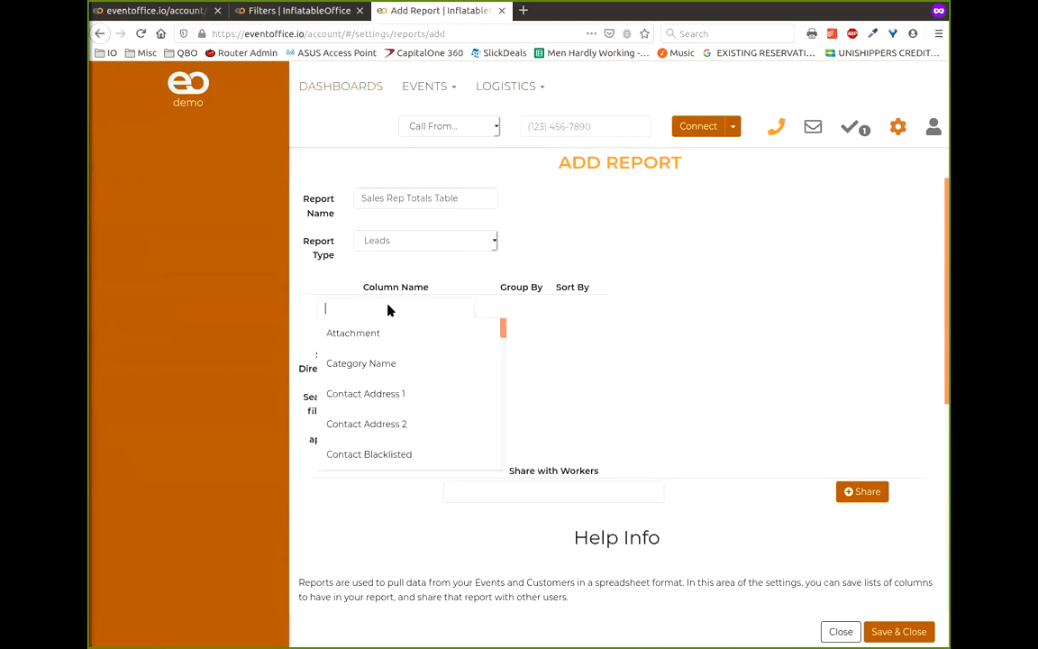
text(Sales)
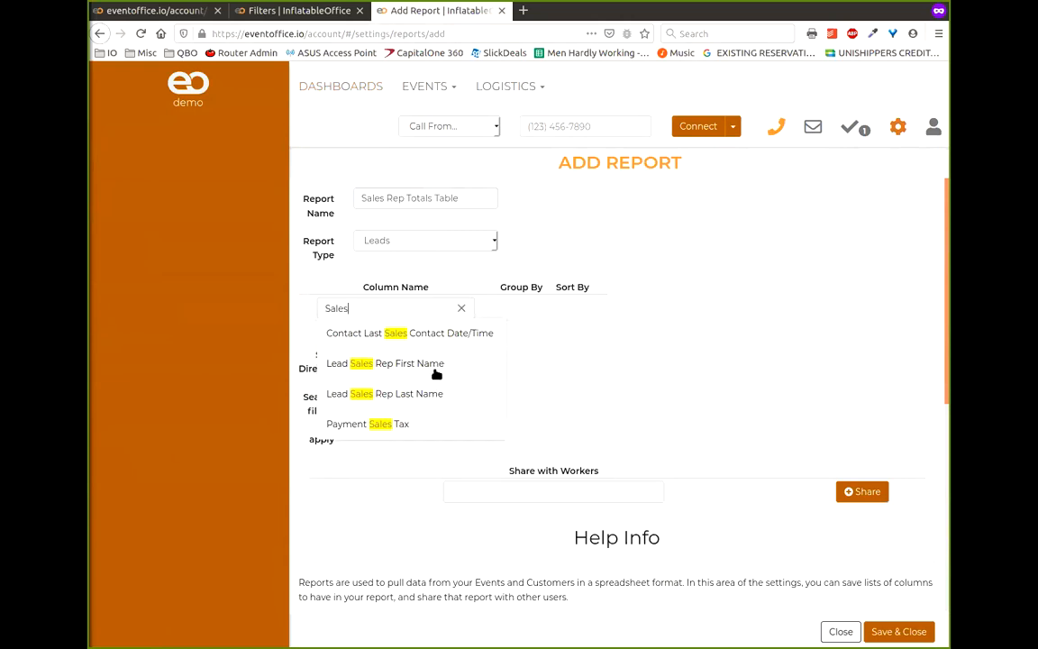
click(438, 394)
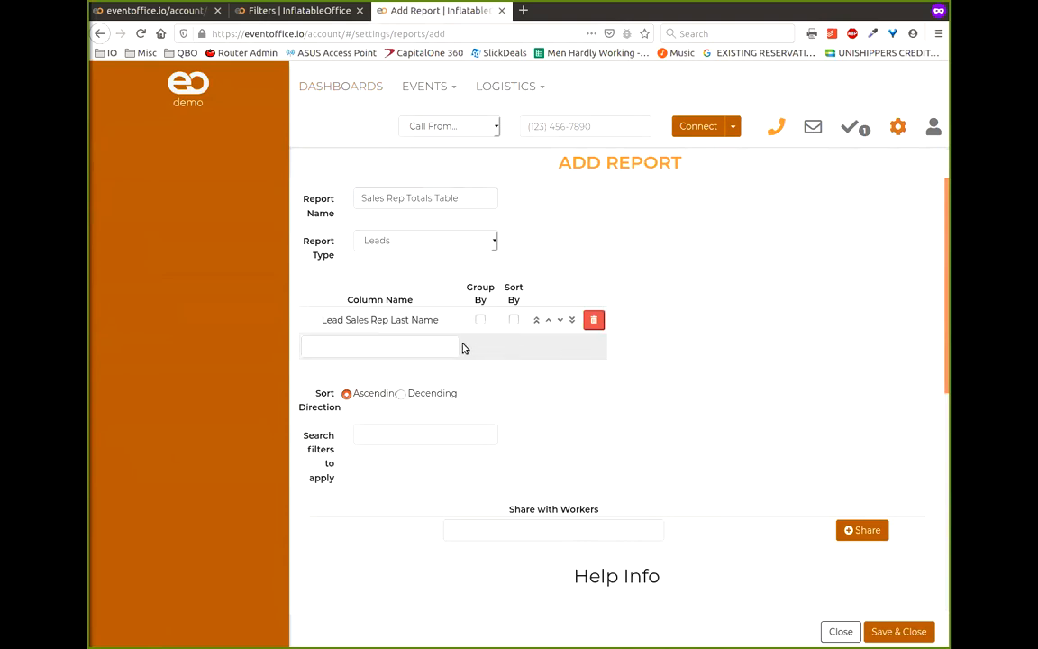
click(483, 320)
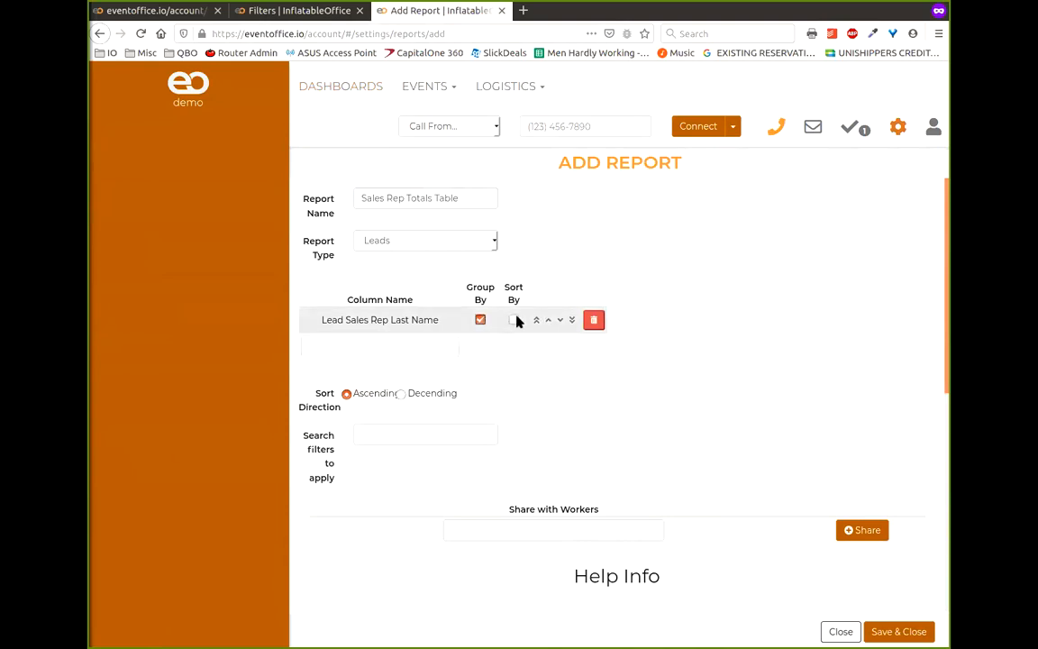
- Sort by Lead Sales Rep Last Name and add a Lead $ Sub Total column
click(515, 320)
click(397, 348)
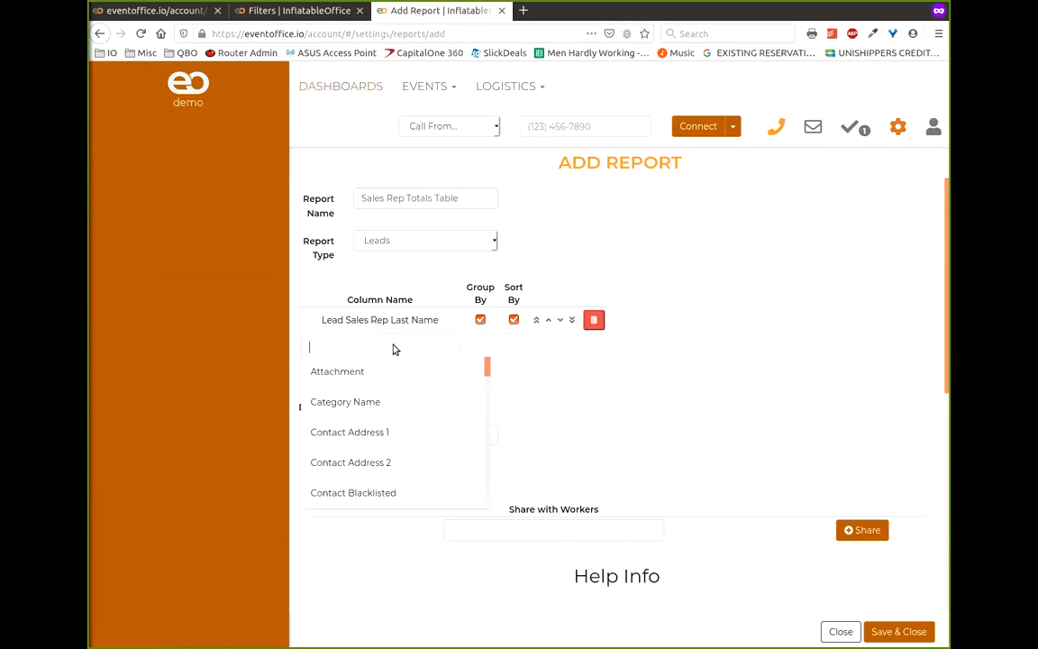
text(sub t)
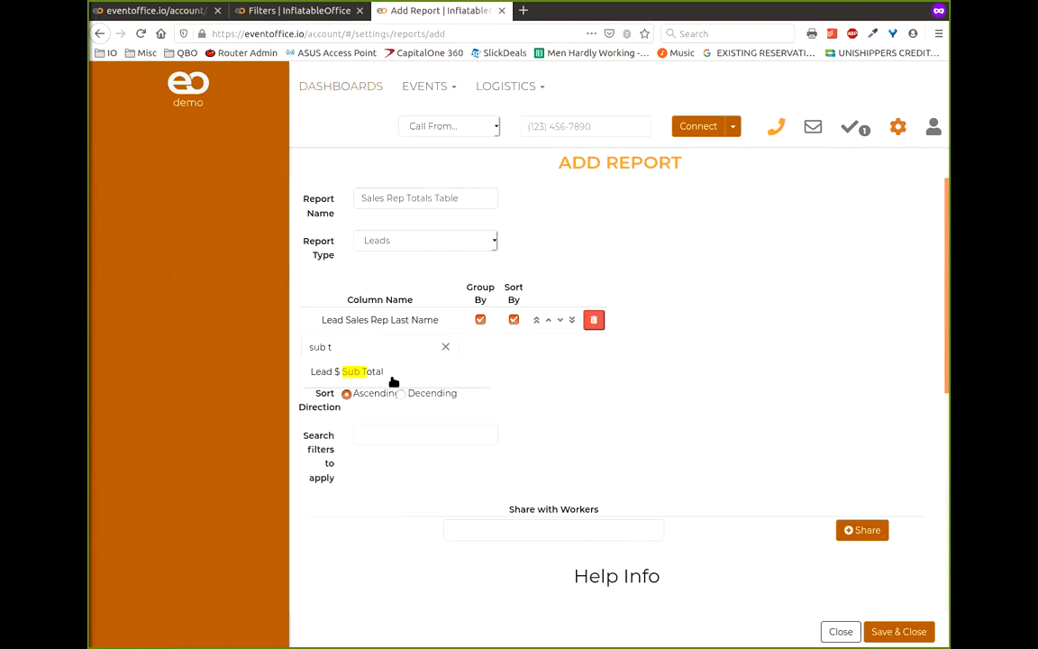
click(379, 371)
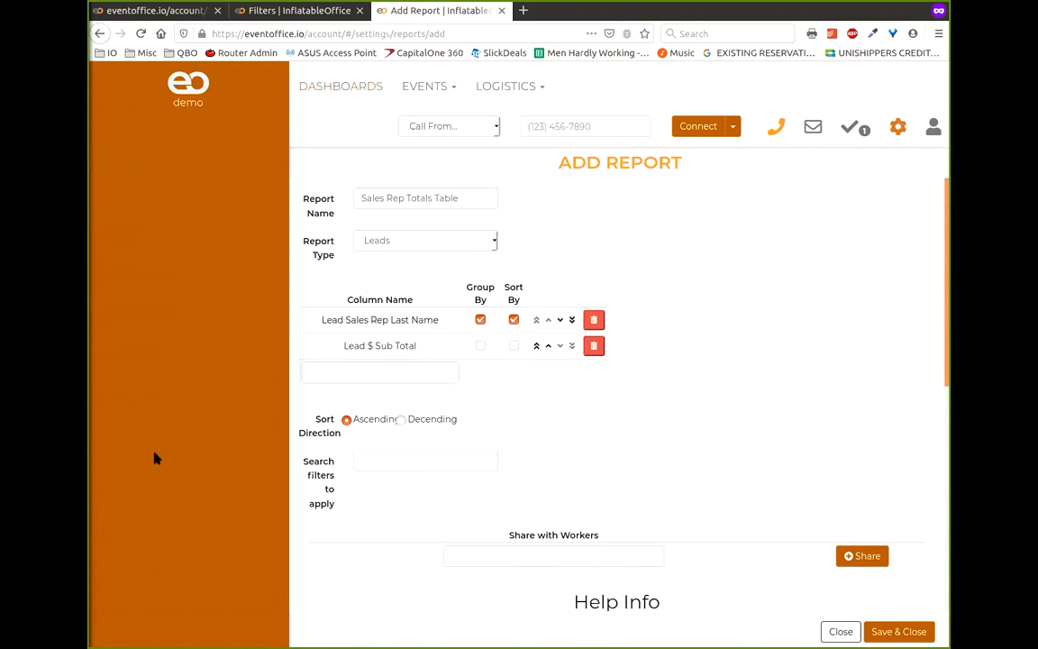
- Add a Count column to the Sales Rep Totals Table report
drag(440, 322, 315, 325)
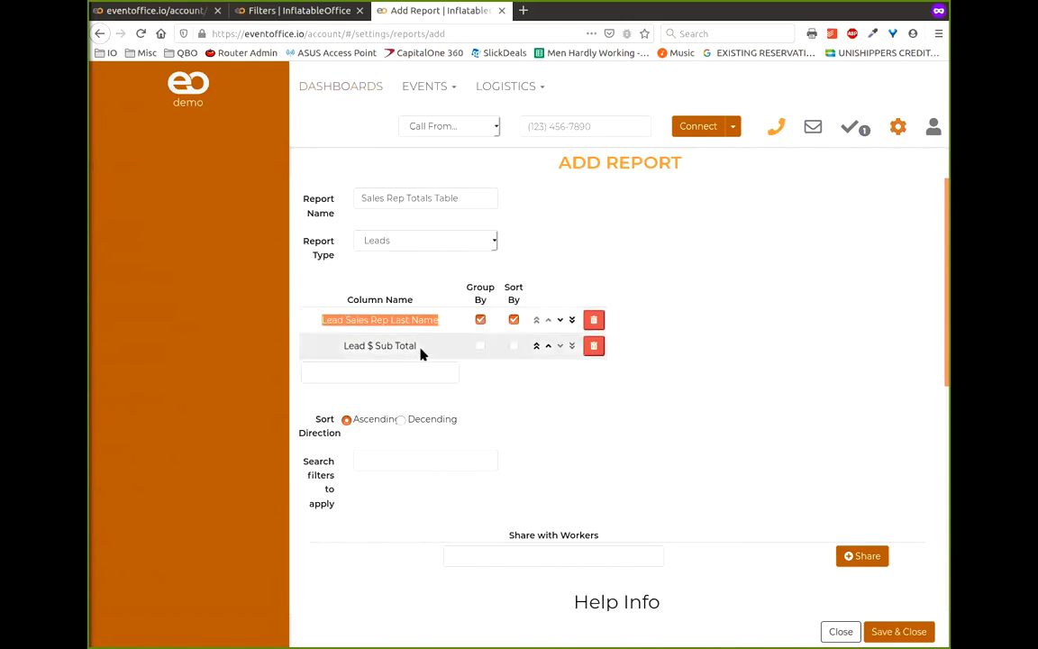
click(405, 370)
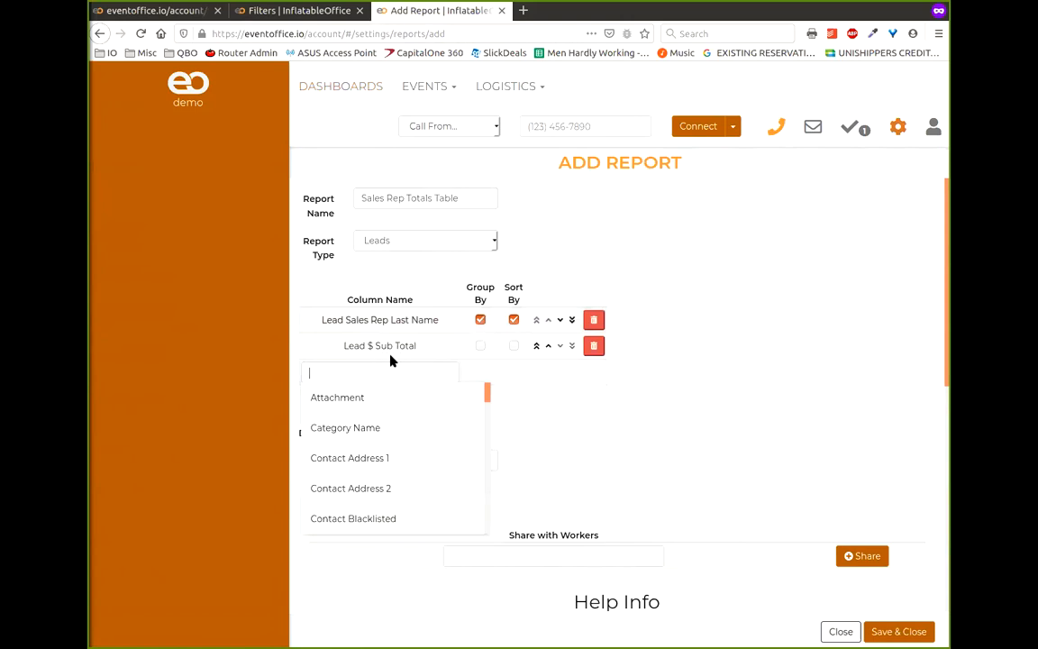
scroll(405, 454, down, 3)
scroll(405, 454, down, 10)
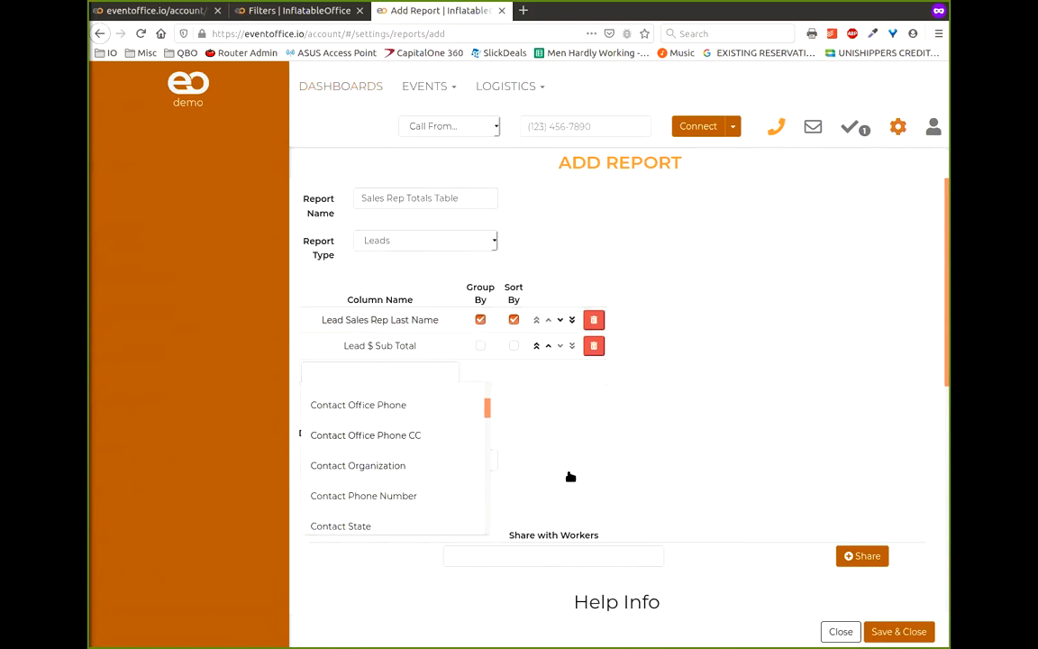
click(614, 451)
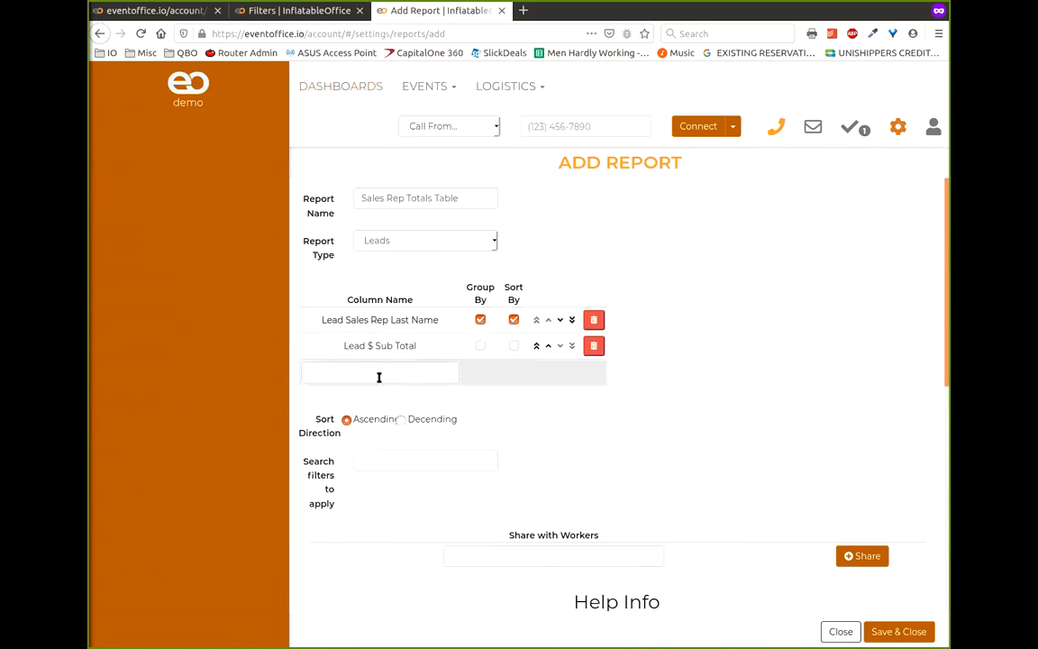
click(378, 376)
scroll(419, 498, down, 5)
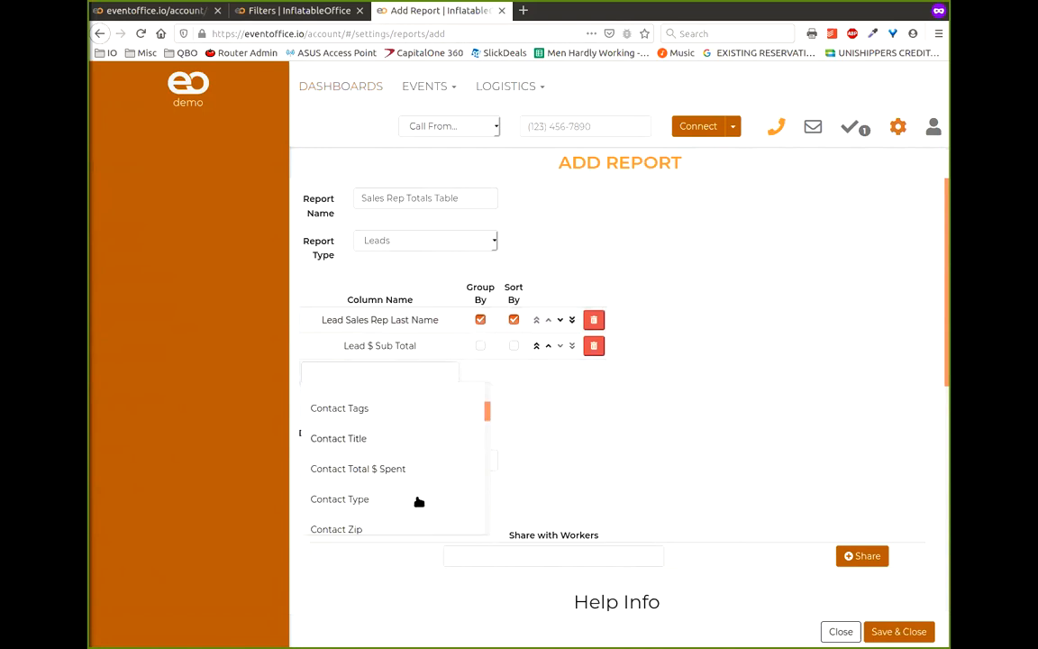
text(cou)
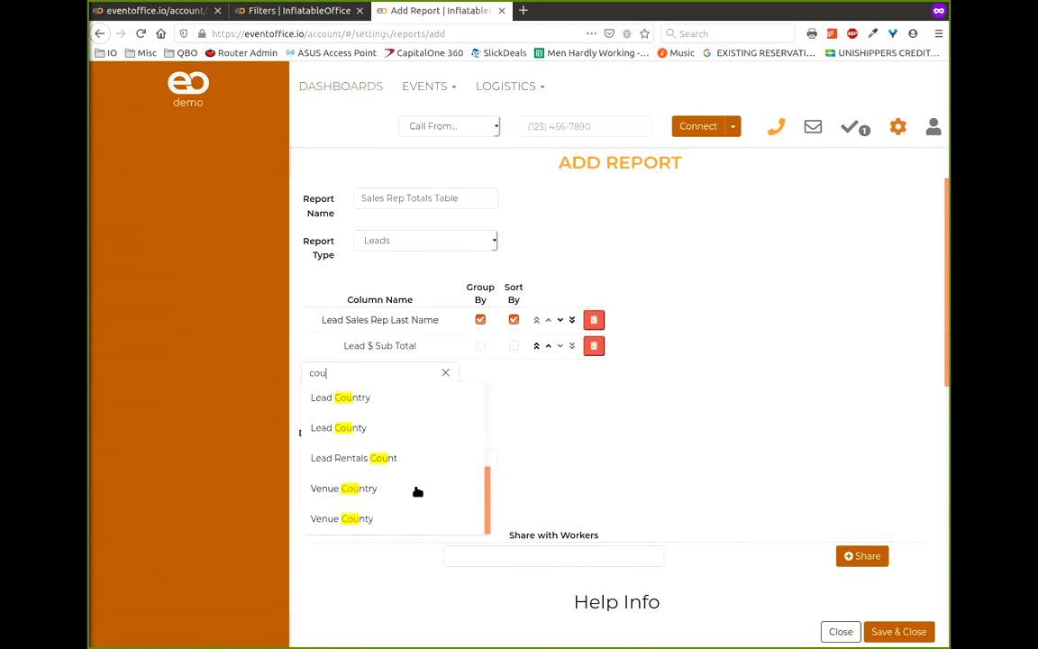
text(nt)
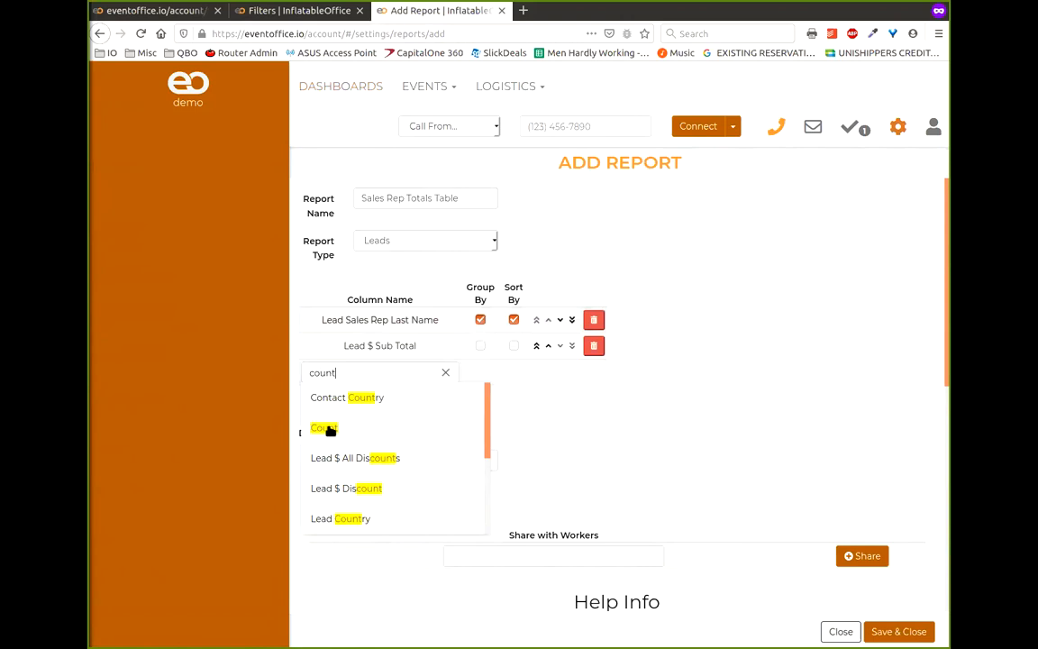
click(330, 429)
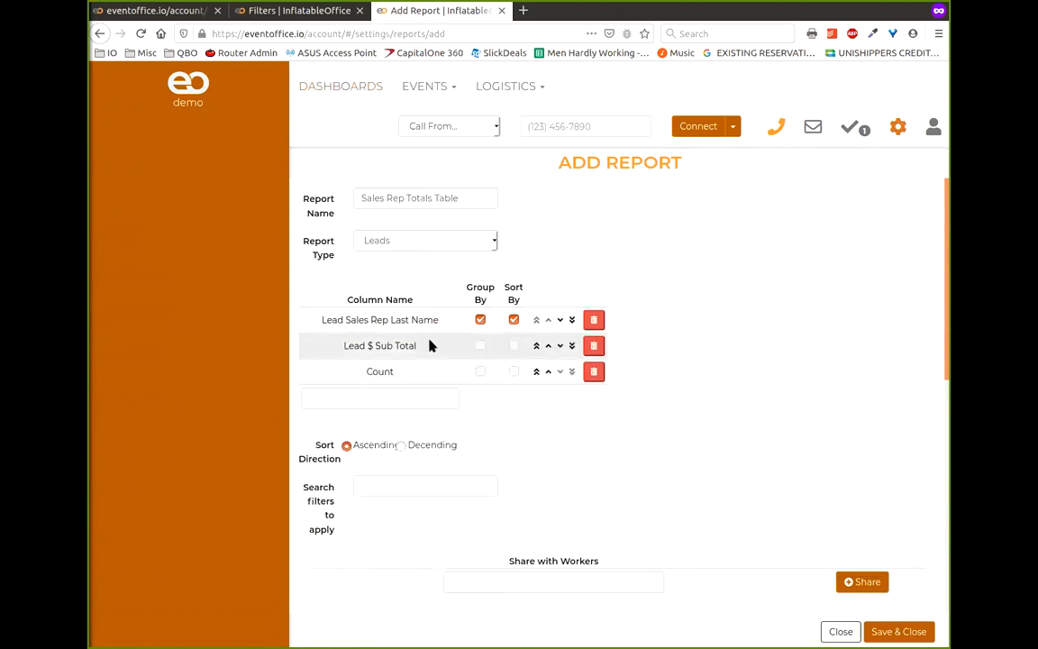
- Apply the Booked Leads search filter and save the report
click(452, 486)
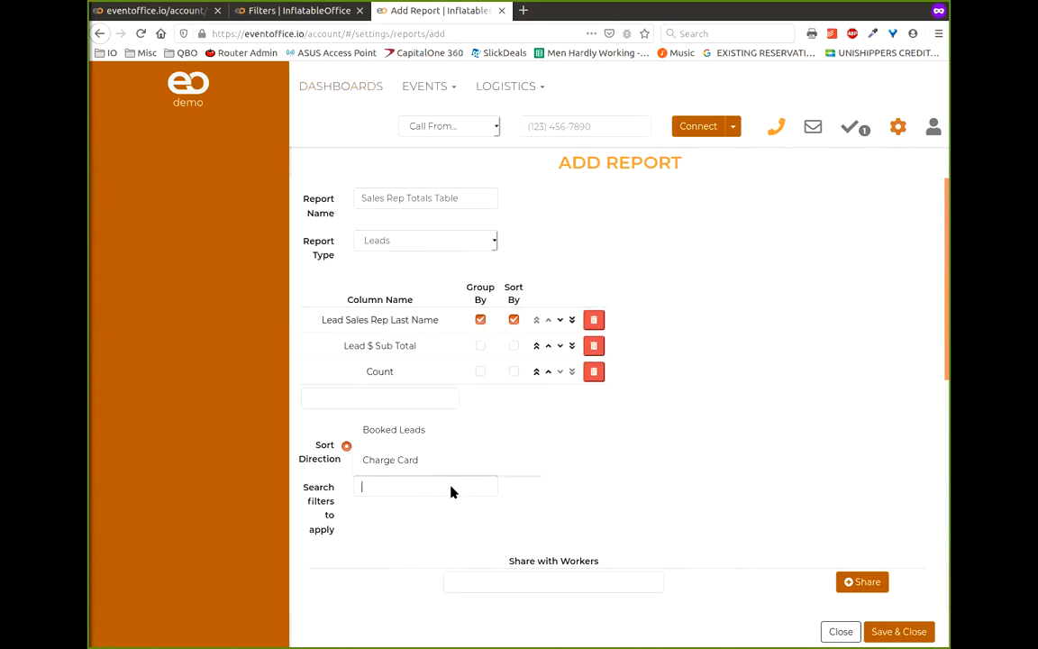
click(428, 434)
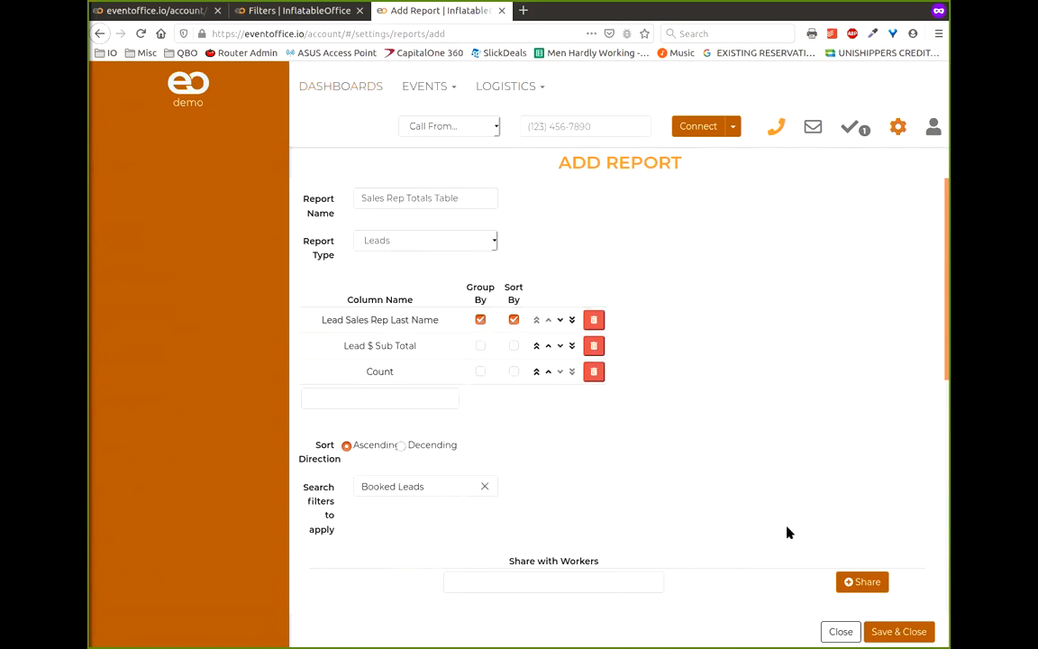
click(899, 632)
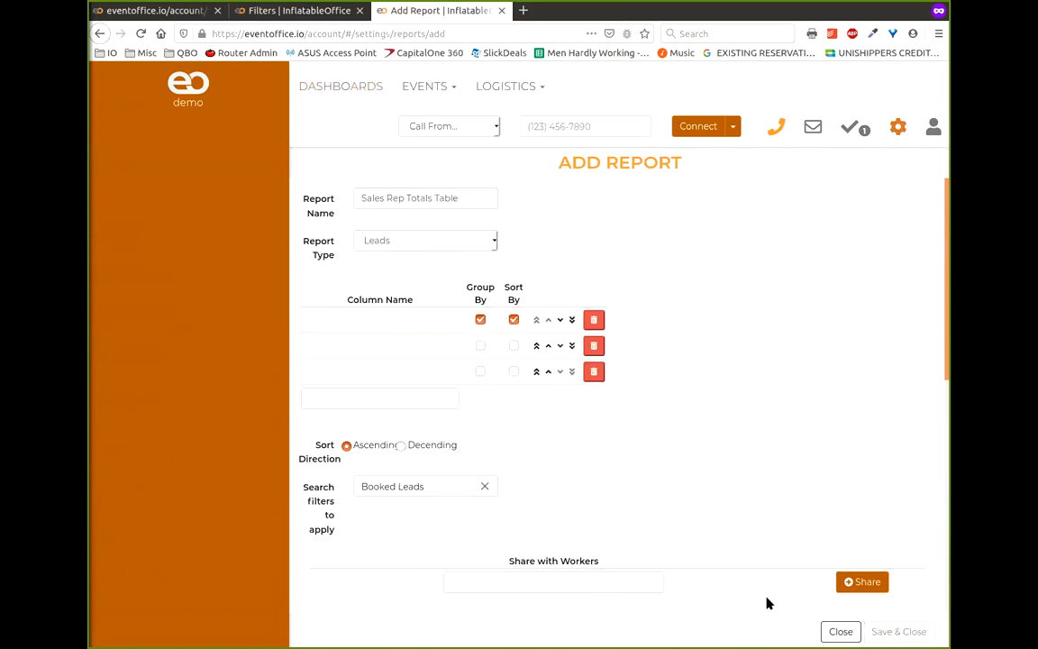
- View Leads/Events through the Sales Rep Totals Table report with the Confirmed filter removed
click(440, 99)
click(430, 121)
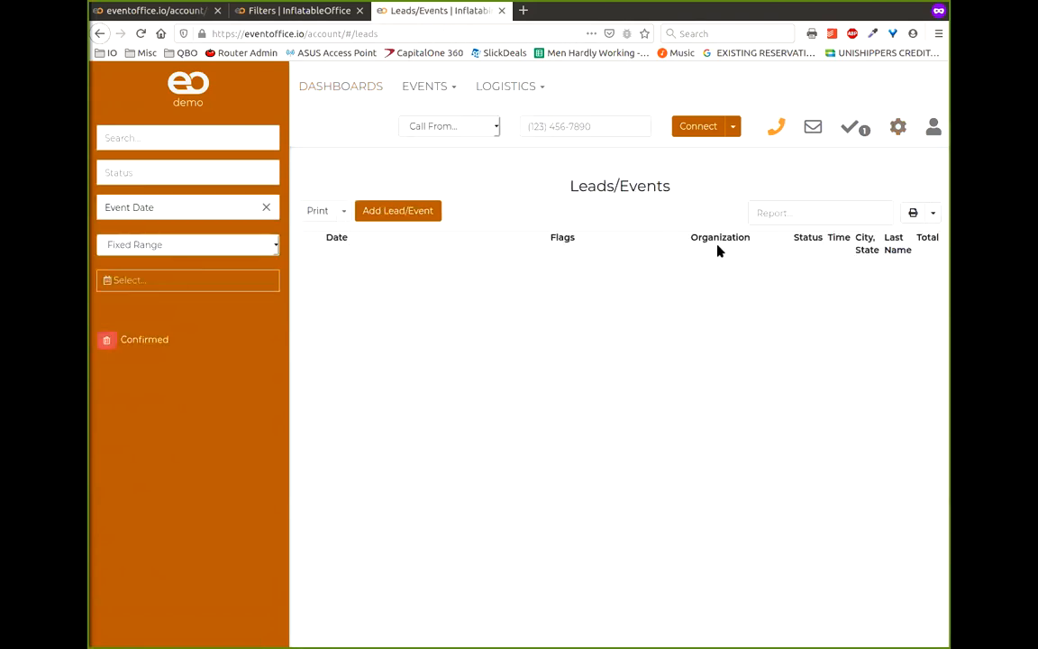
click(814, 215)
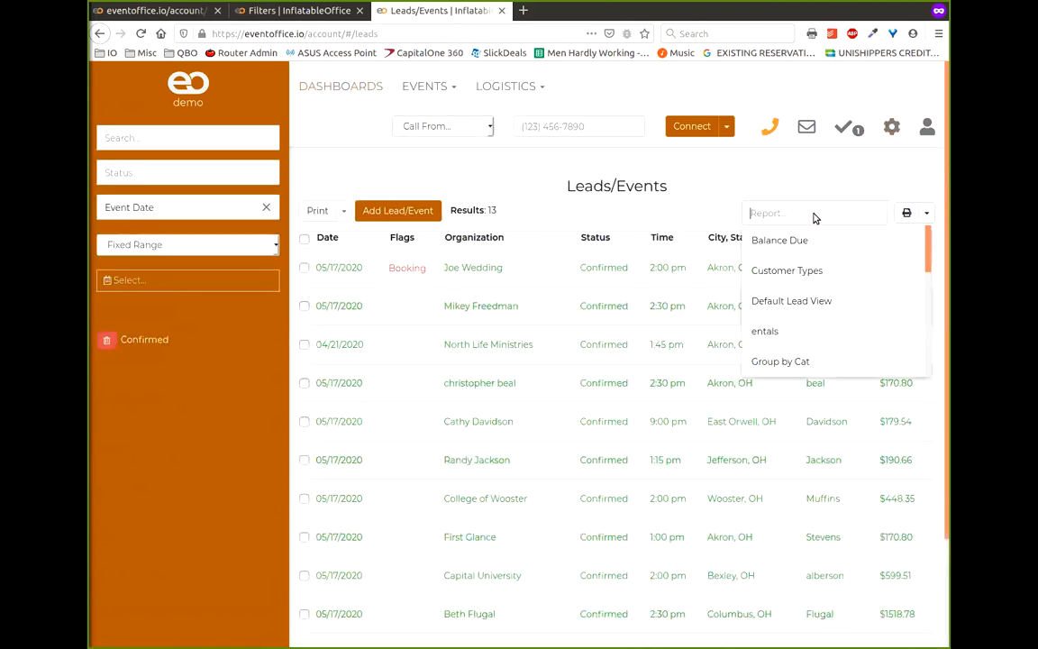
scroll(831, 335, down, 2)
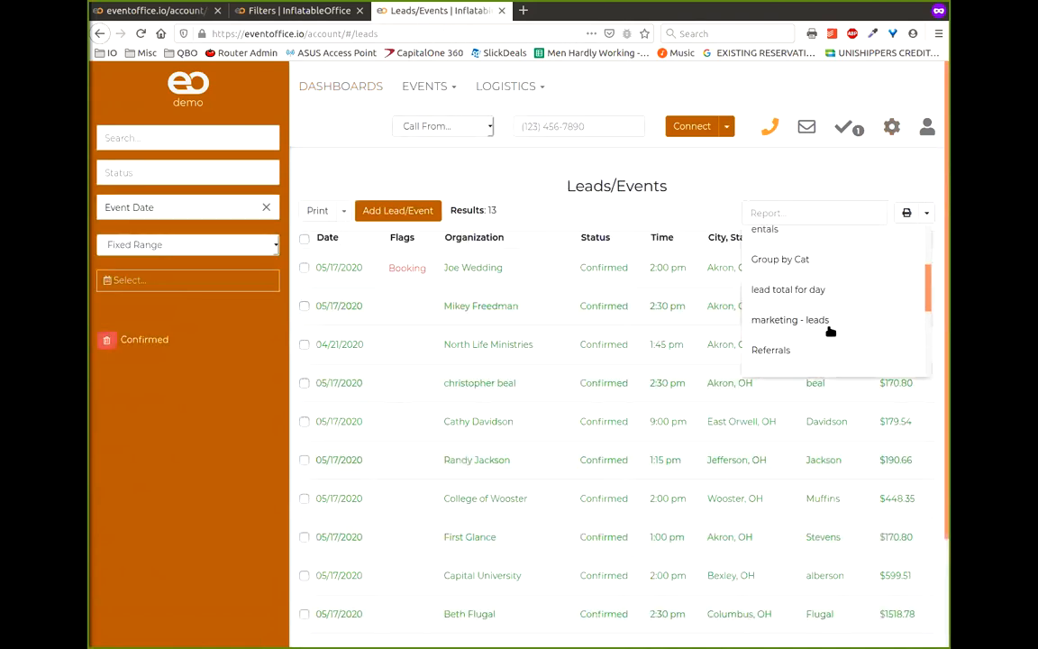
scroll(829, 330, down, 3)
scroll(821, 313, up, 2)
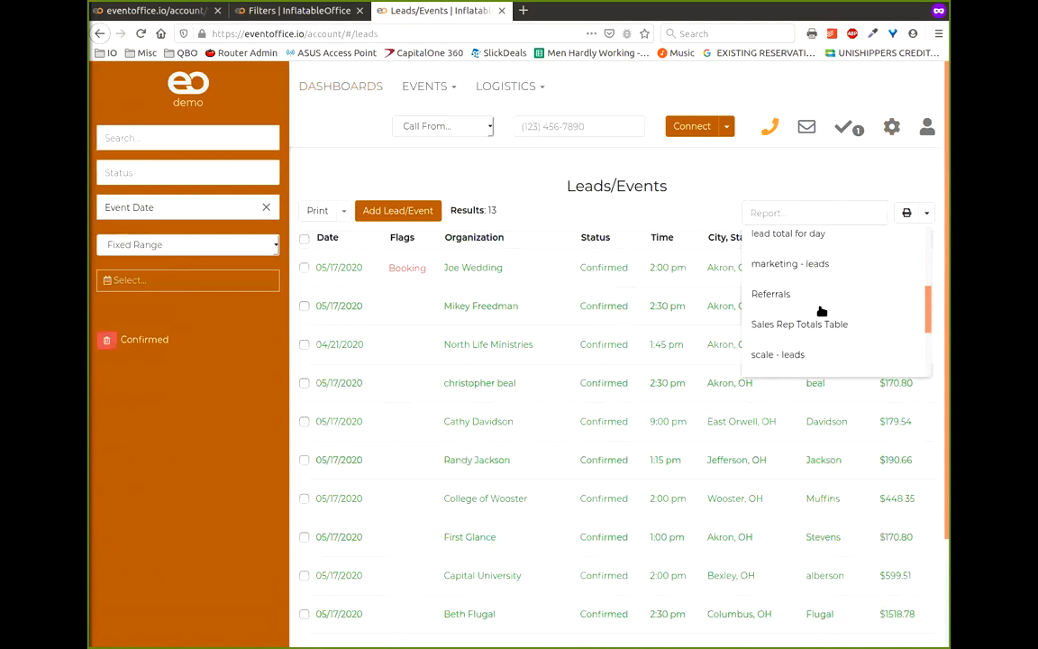
click(818, 340)
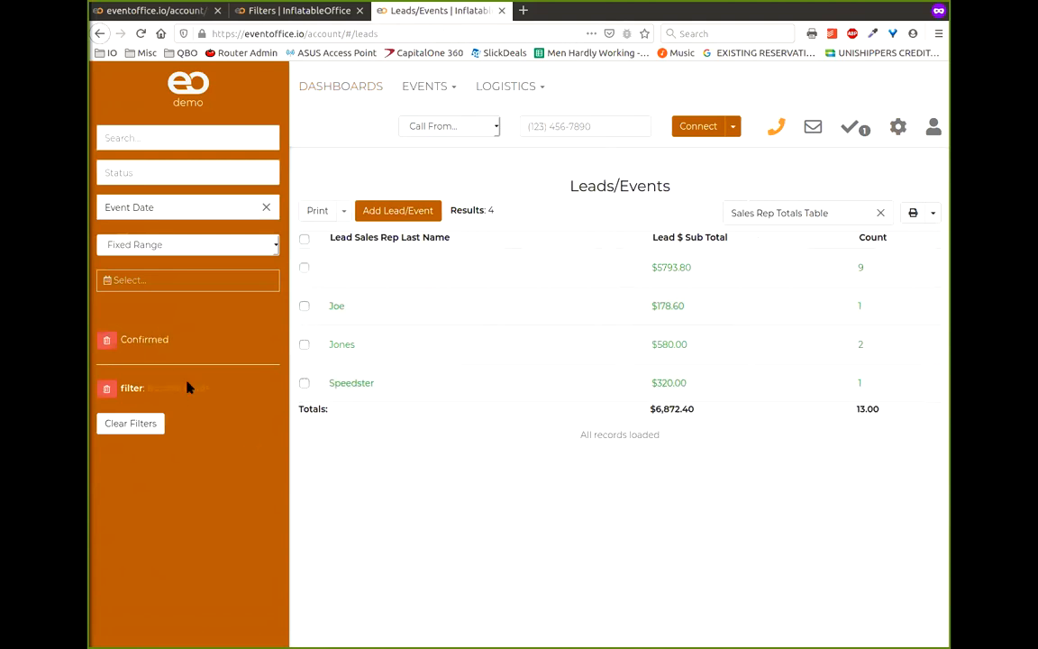
click(106, 339)
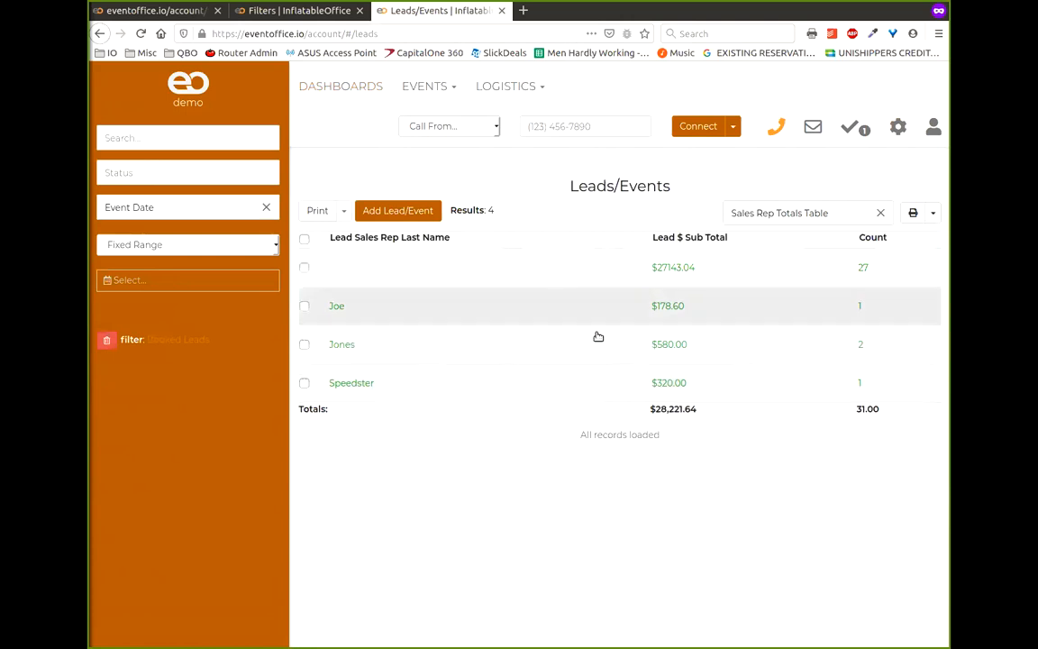
- Apply a last-30-days Event Date filter, then delete it to restore all totals
click(233, 250)
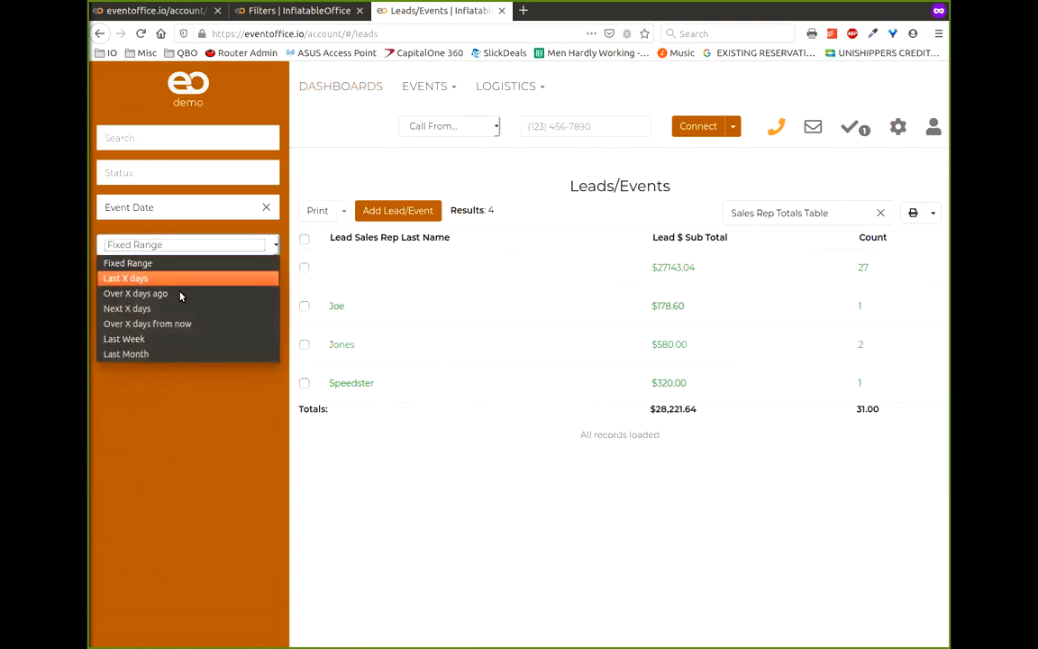
click(127, 277)
click(135, 281)
text(30)
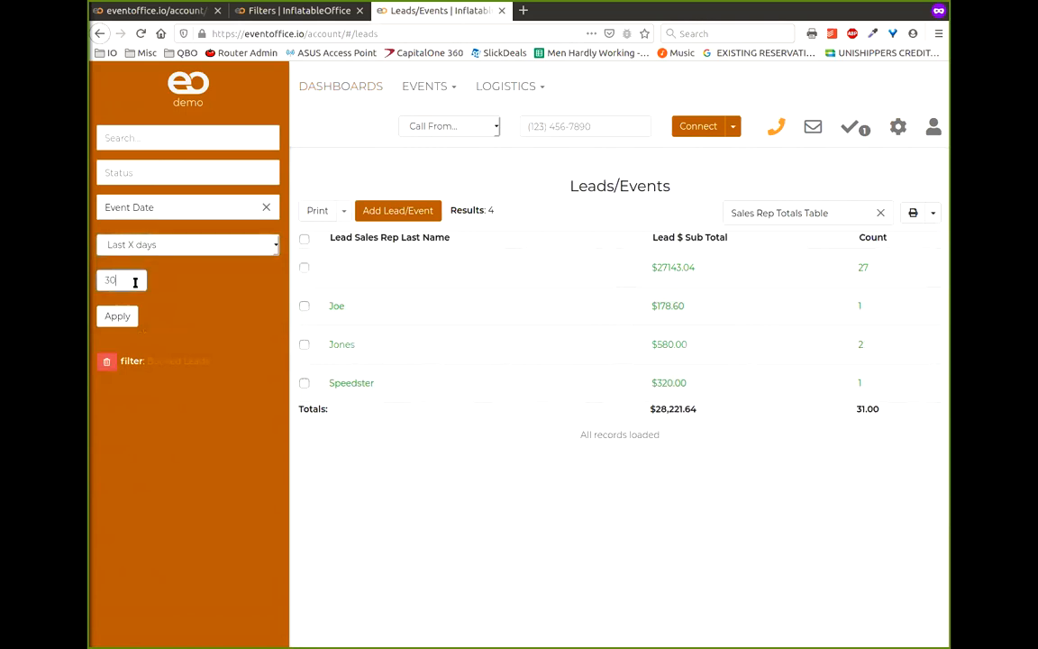
click(117, 316)
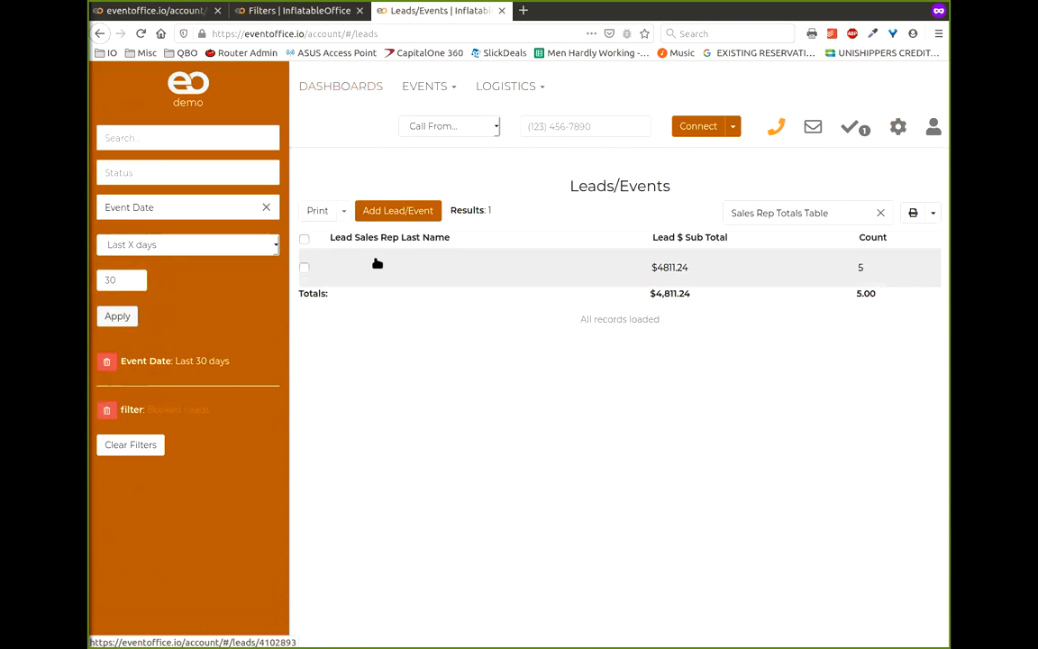
click(106, 361)
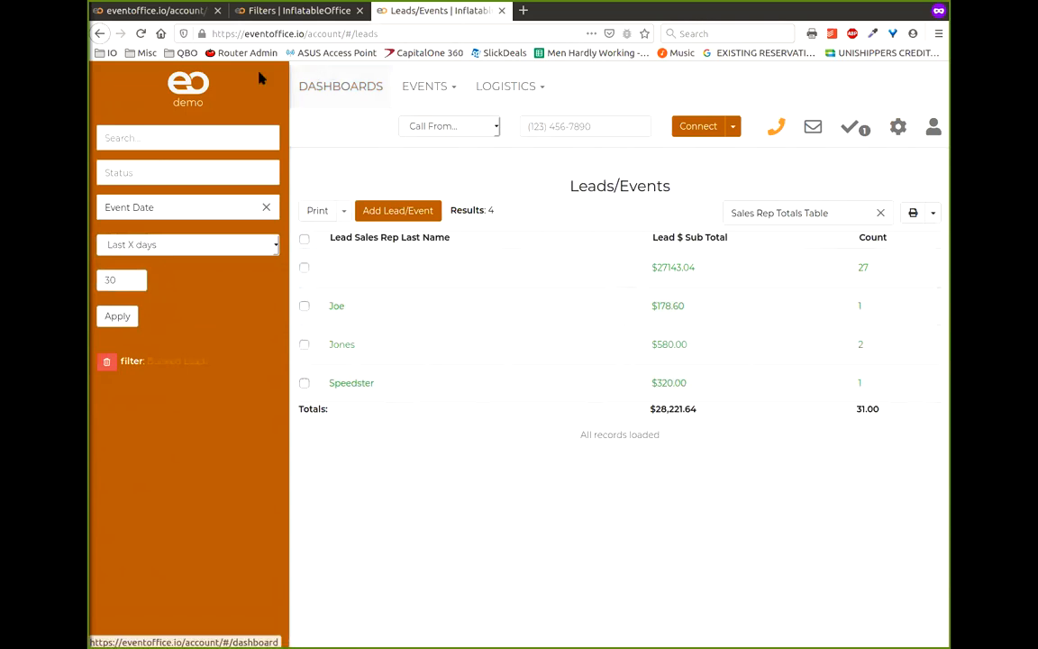
- On the Dashboard, start a data table widget named 'Sales Rep Total Table'
click(185, 11)
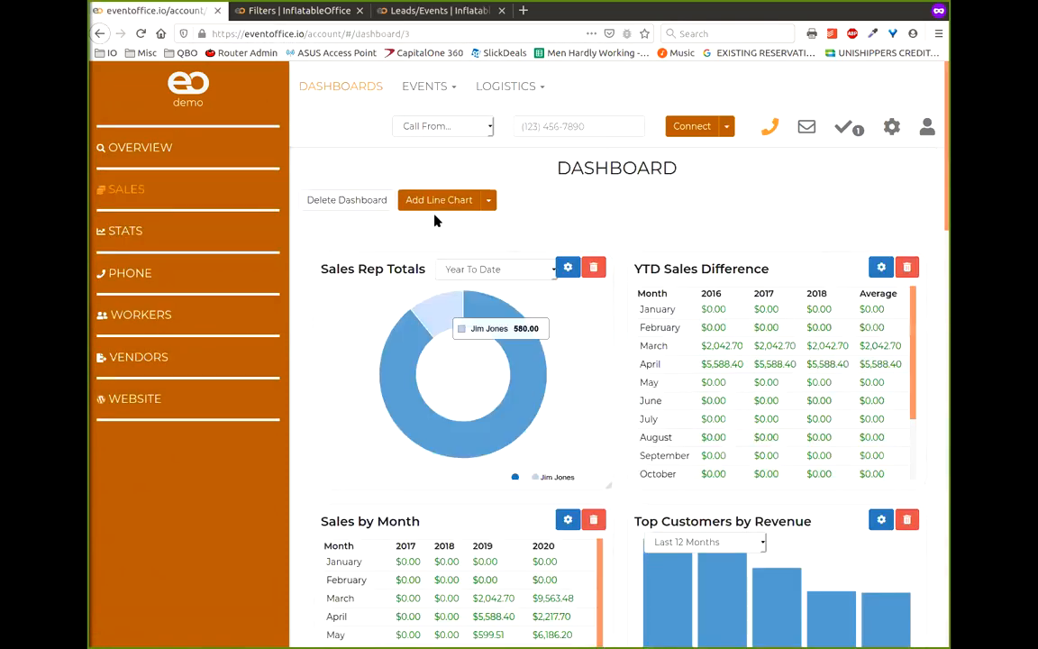
click(490, 200)
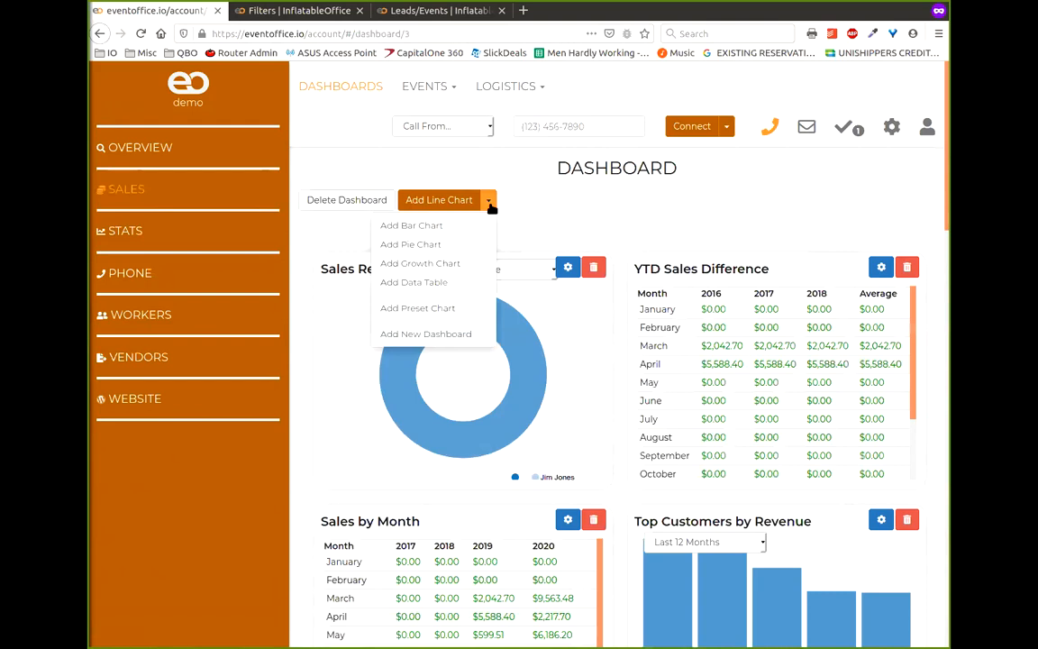
click(413, 283)
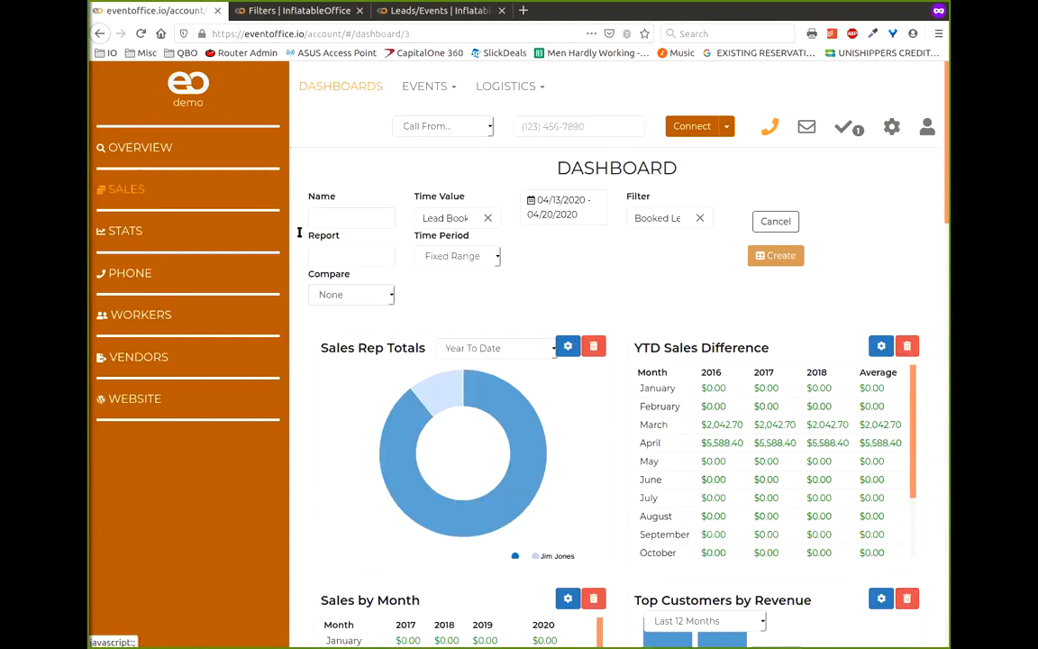
text(Sales Rep Total Table)
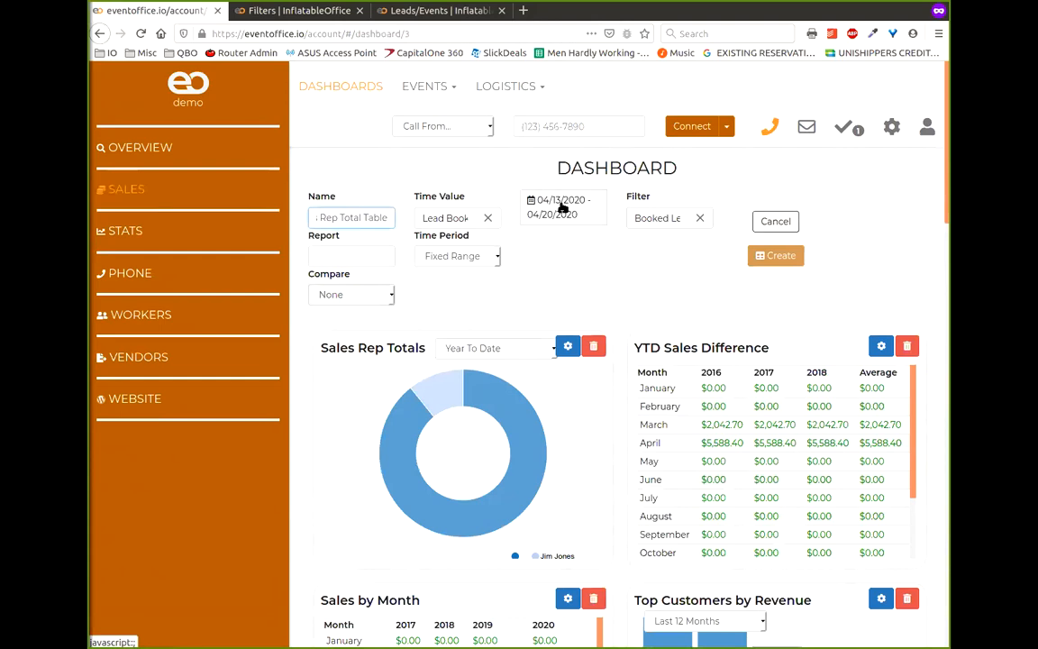
- Browse the report list for the table, then reload the dashboard page
click(351, 257)
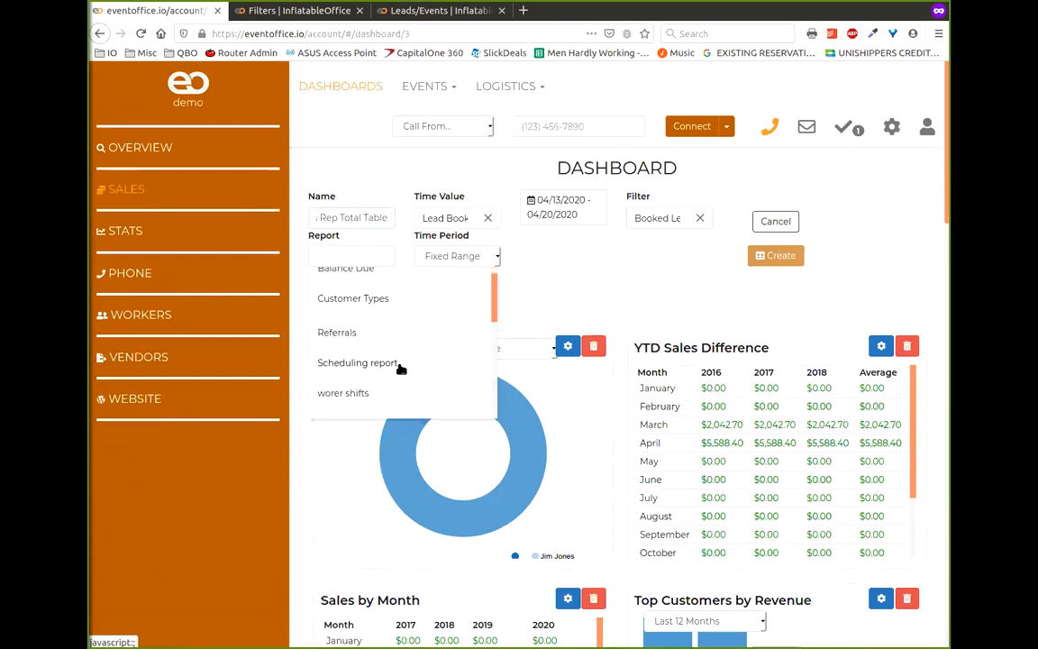
scroll(401, 367, down, 5)
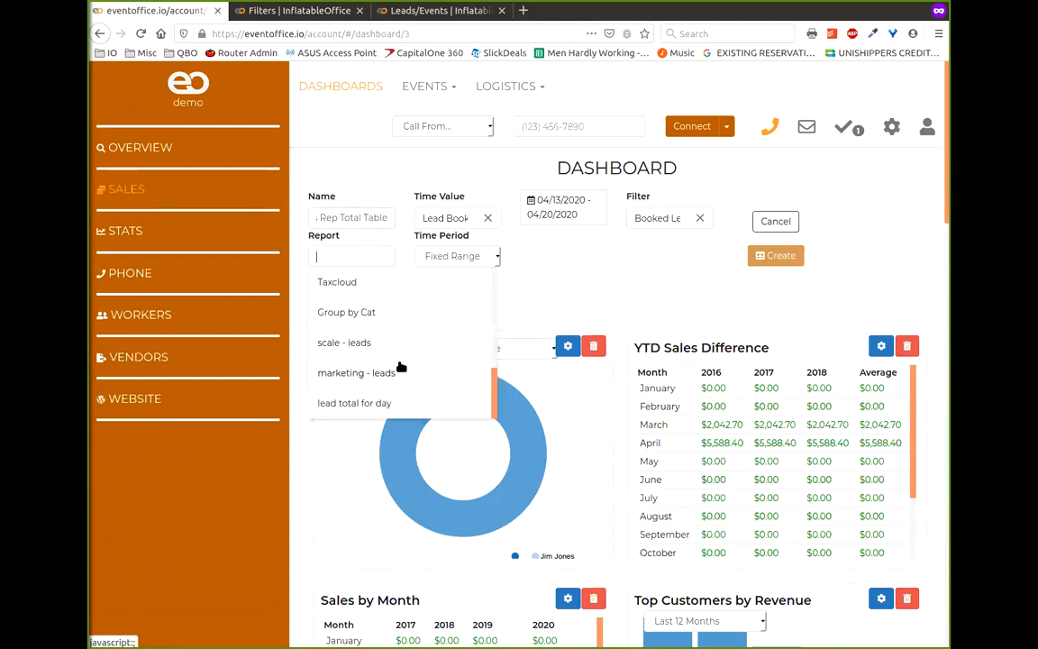
scroll(401, 360, up, 4)
scroll(407, 357, up, 1)
scroll(424, 343, down, 5)
drag(562, 298, 704, 263)
click(581, 257)
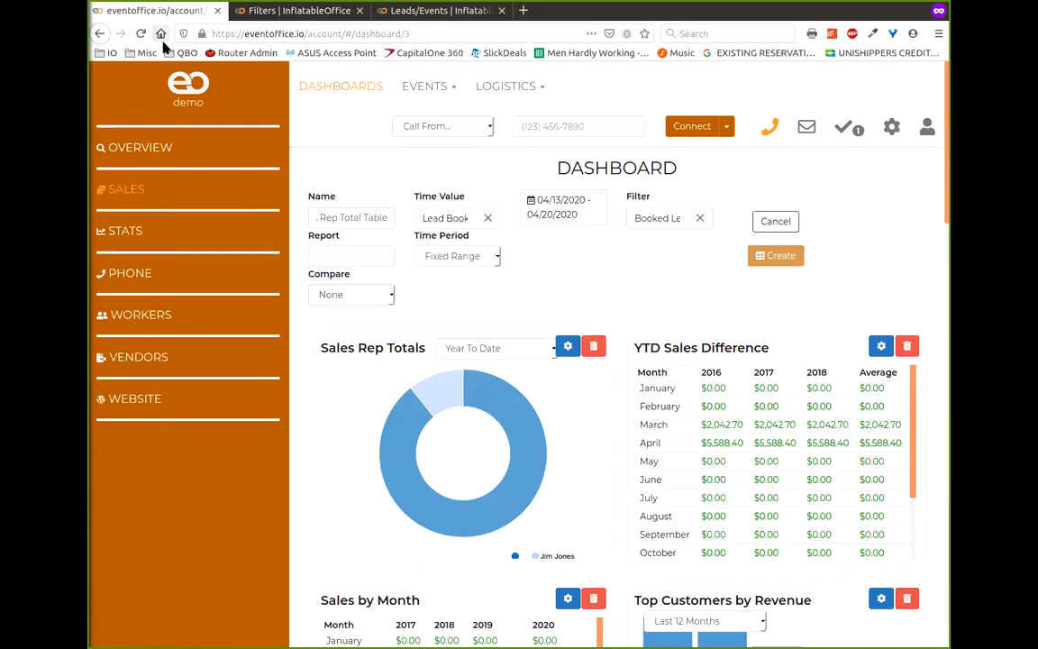
click(140, 33)
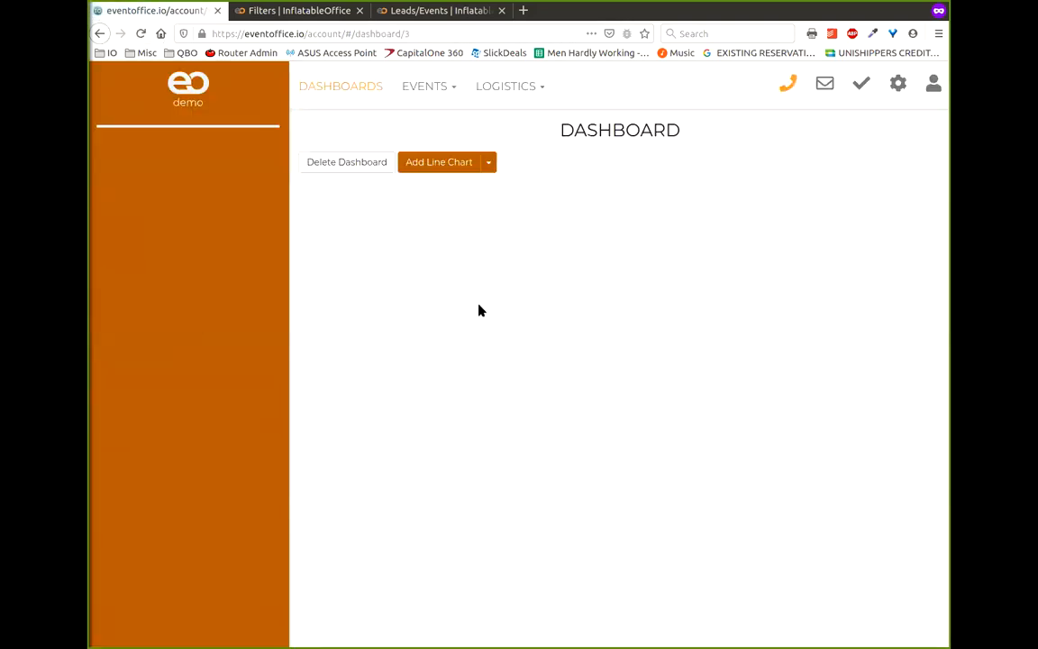
- Add a data table named 'Sales Rep Total Table' using the Sales Rep Totals Table report
click(488, 199)
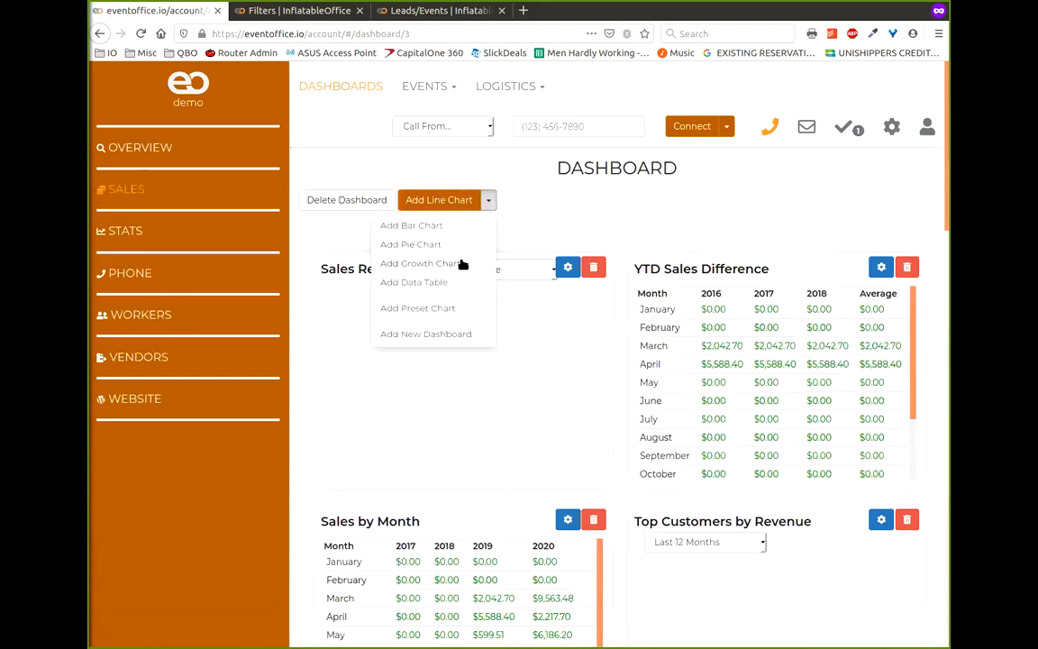
click(441, 282)
click(366, 217)
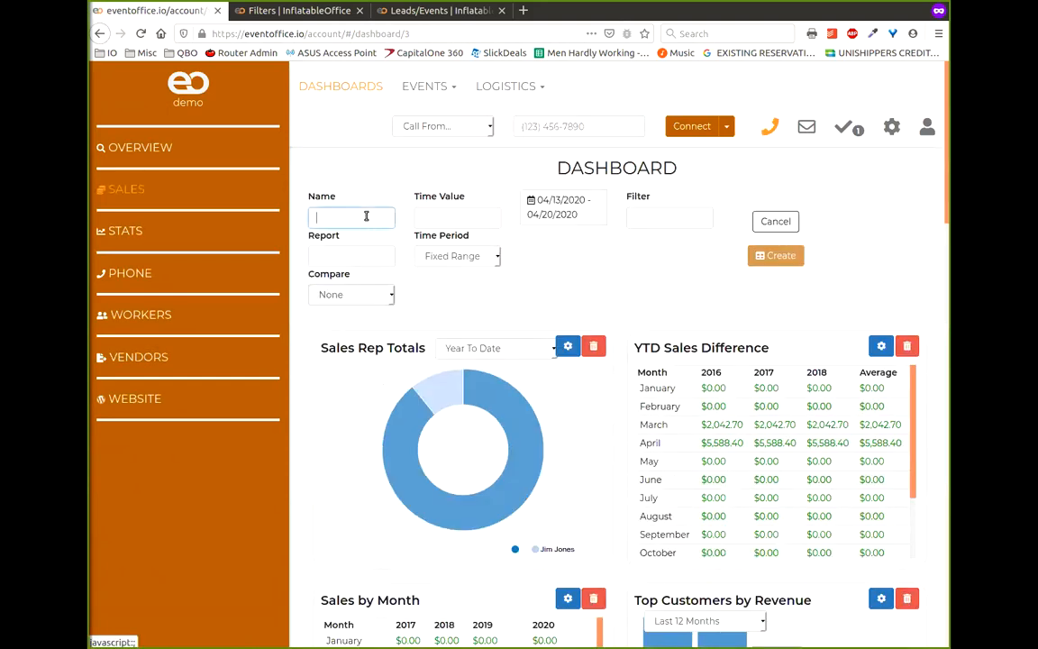
text(Sales Rep)
text( Total Table)
click(328, 252)
scroll(397, 347, down, 2)
scroll(397, 352, down, 3)
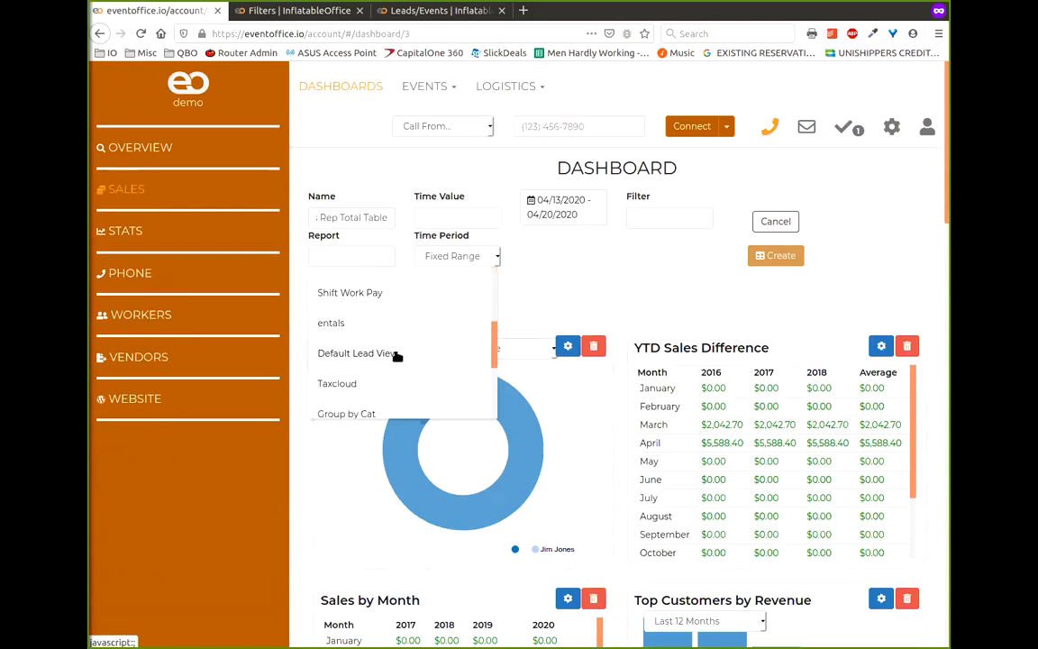
click(401, 403)
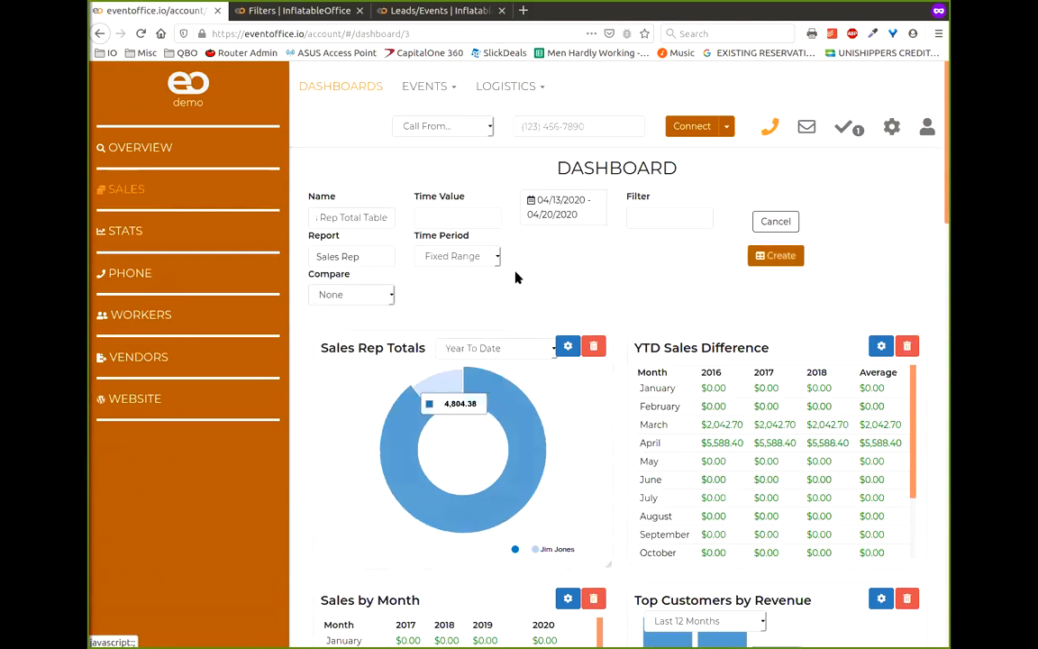
click(360, 218)
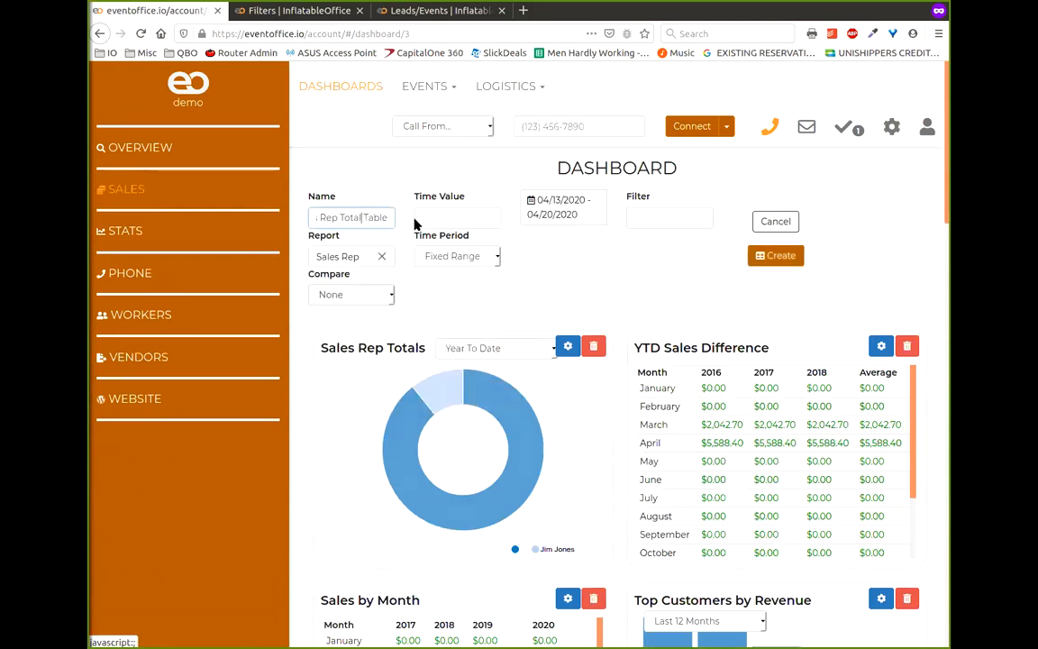
- Set Time Value to Lead Book Date, Time Period to Year To Date, Filter to Booked Leads
click(459, 219)
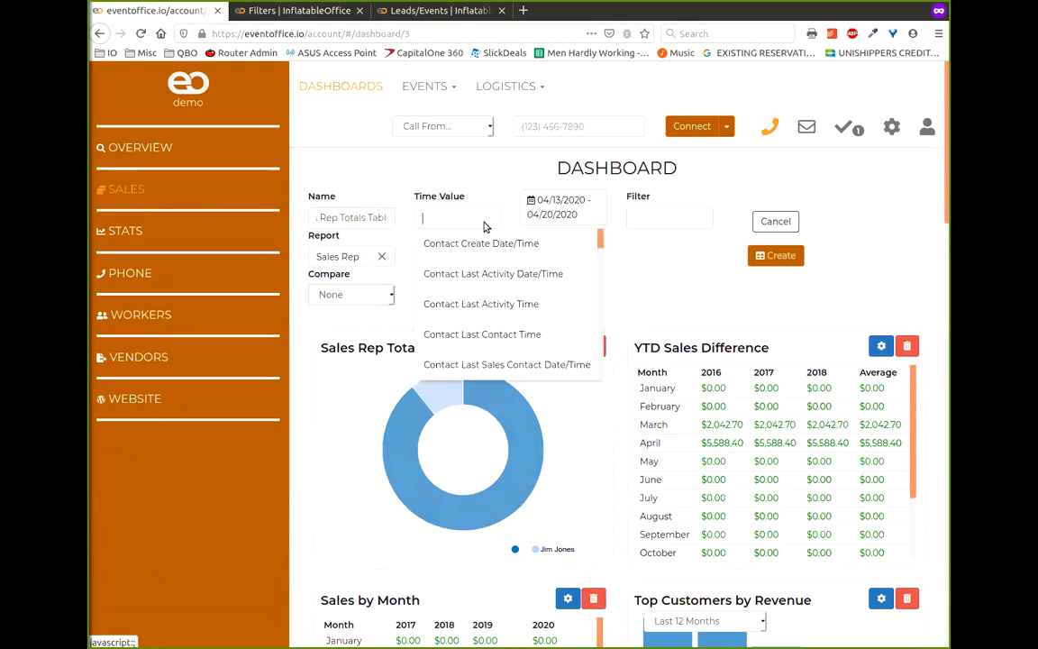
scroll(528, 268, down, 2)
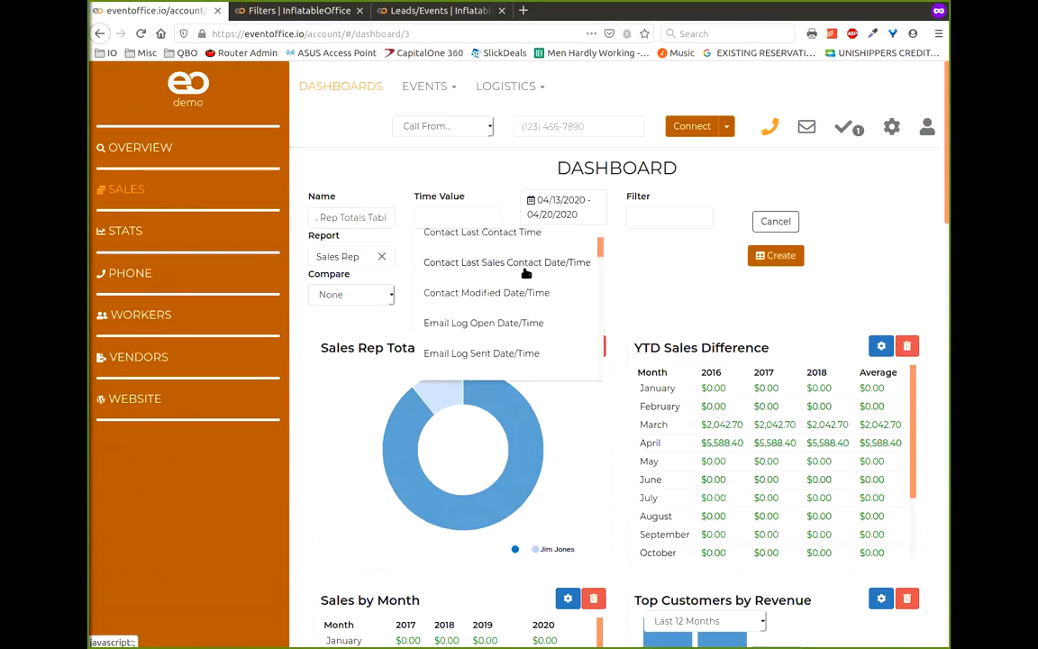
scroll(526, 277, down, 3)
scroll(524, 282, down, 1)
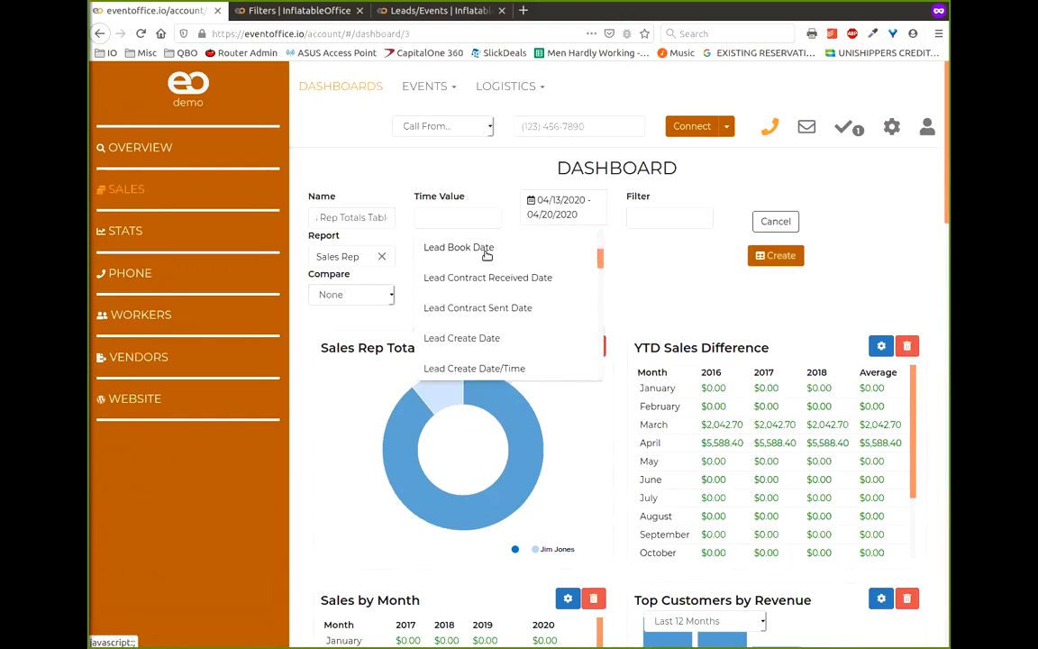
click(487, 249)
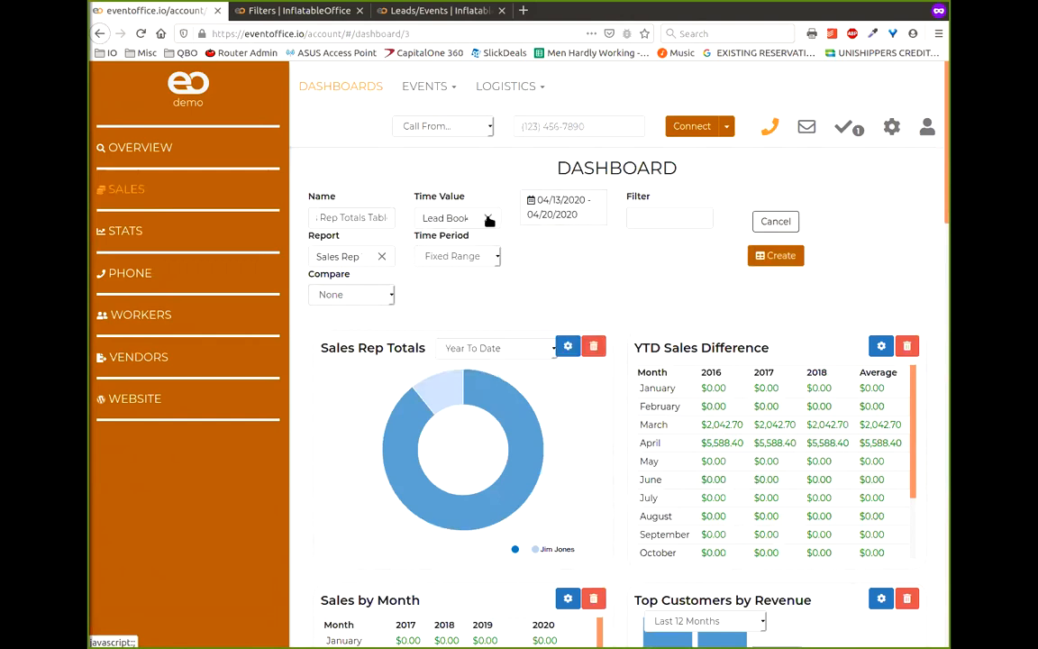
click(663, 218)
click(554, 244)
click(494, 256)
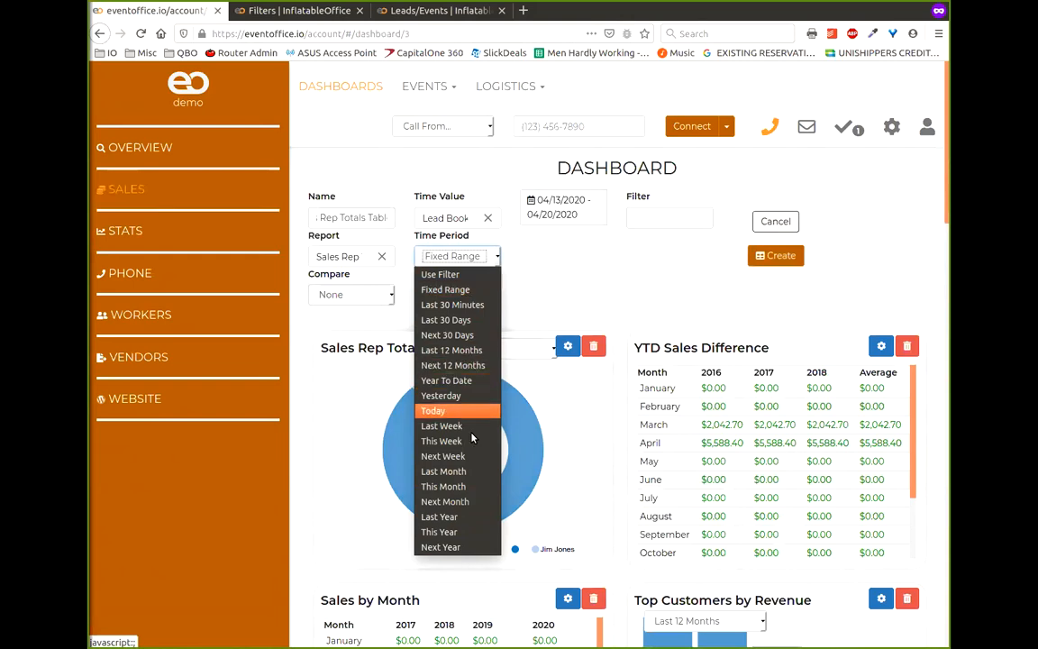
click(446, 380)
click(576, 223)
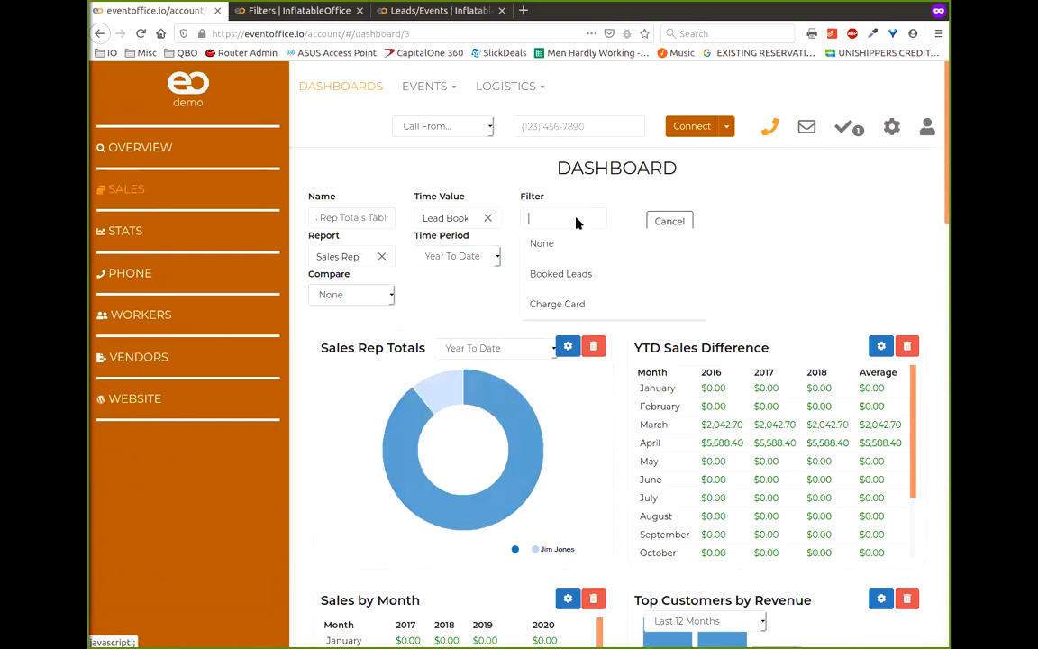
click(573, 275)
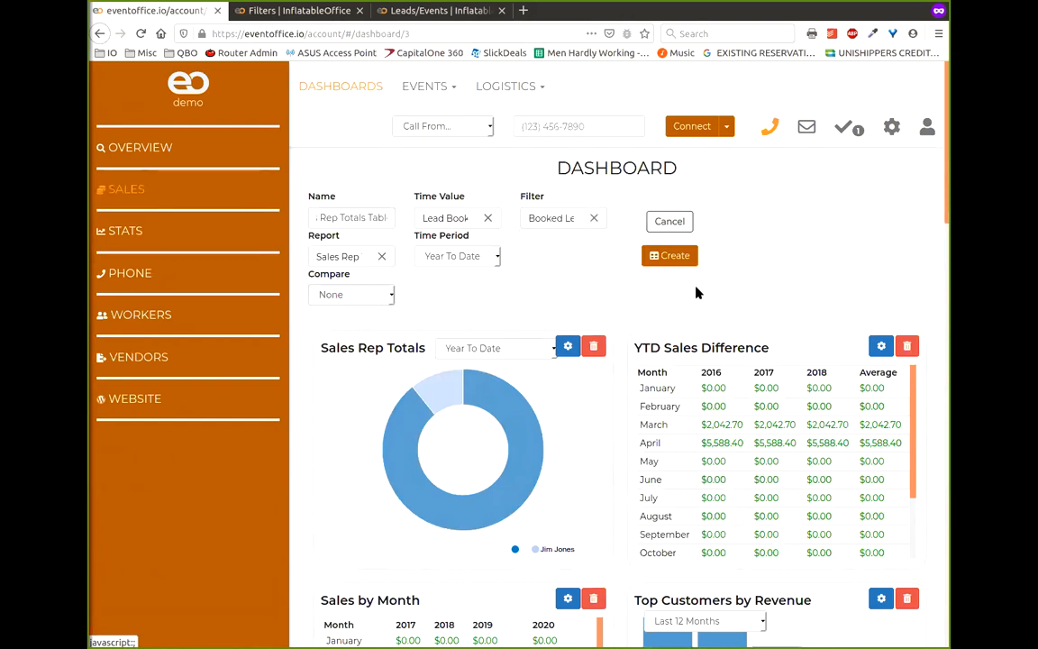
- Create the Sales Rep Totals Table widget and widen the browser window
click(677, 261)
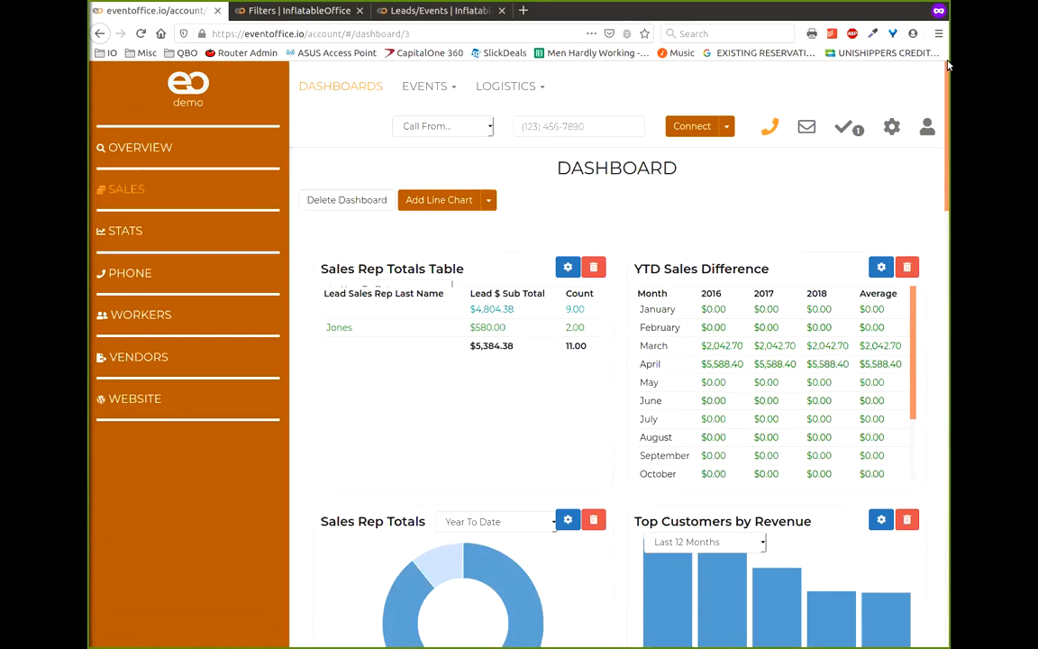
drag(950, 65, 1036, 68)
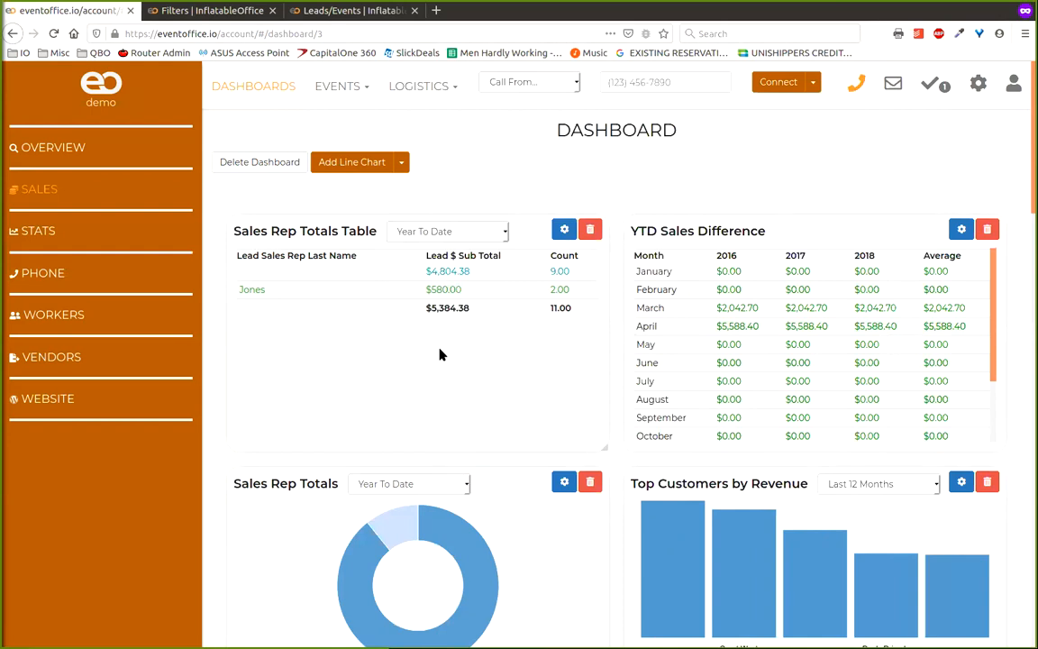
click(401, 162)
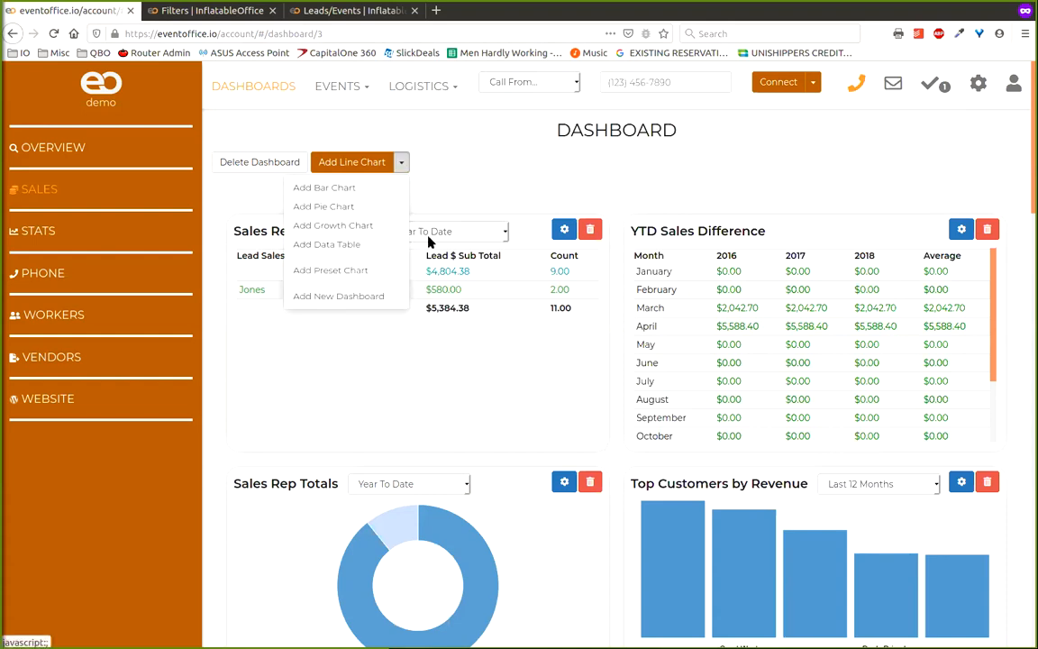
click(456, 197)
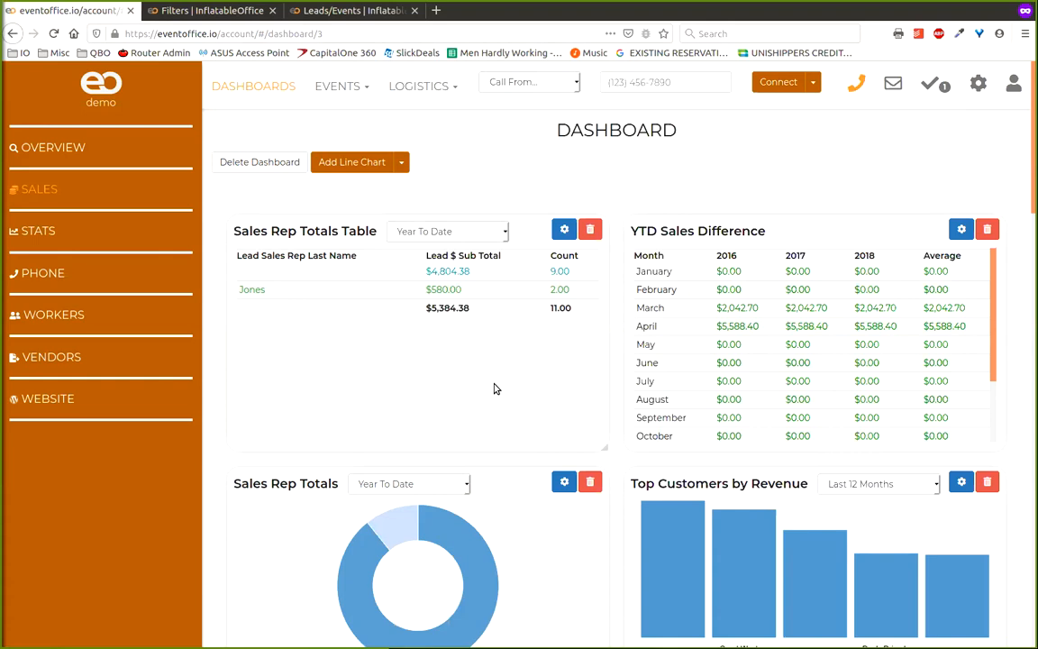
click(403, 163)
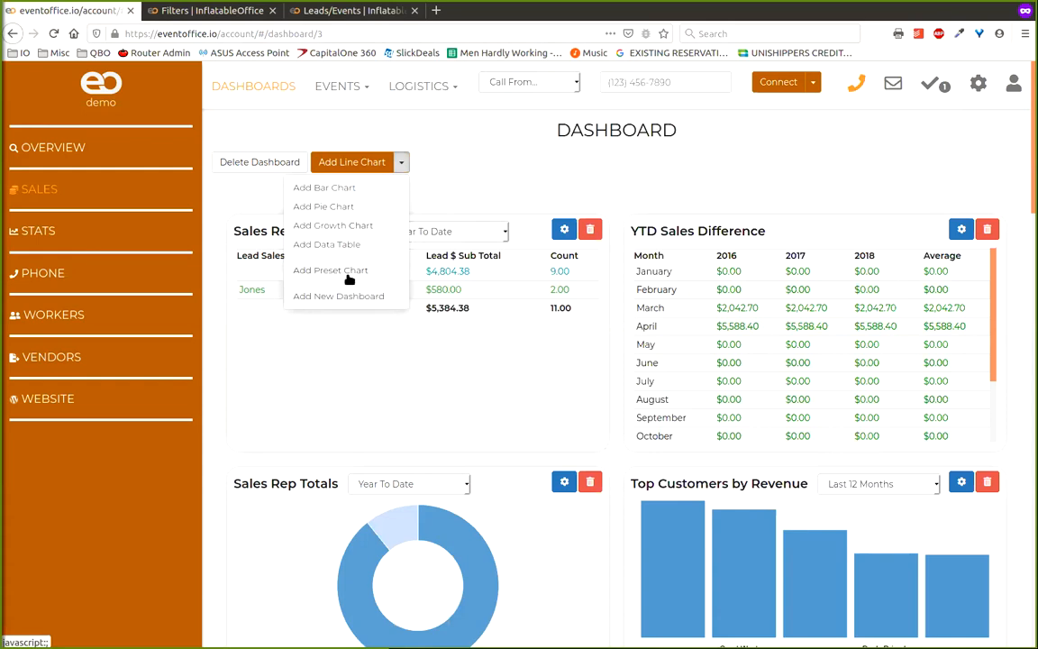
click(354, 275)
click(436, 179)
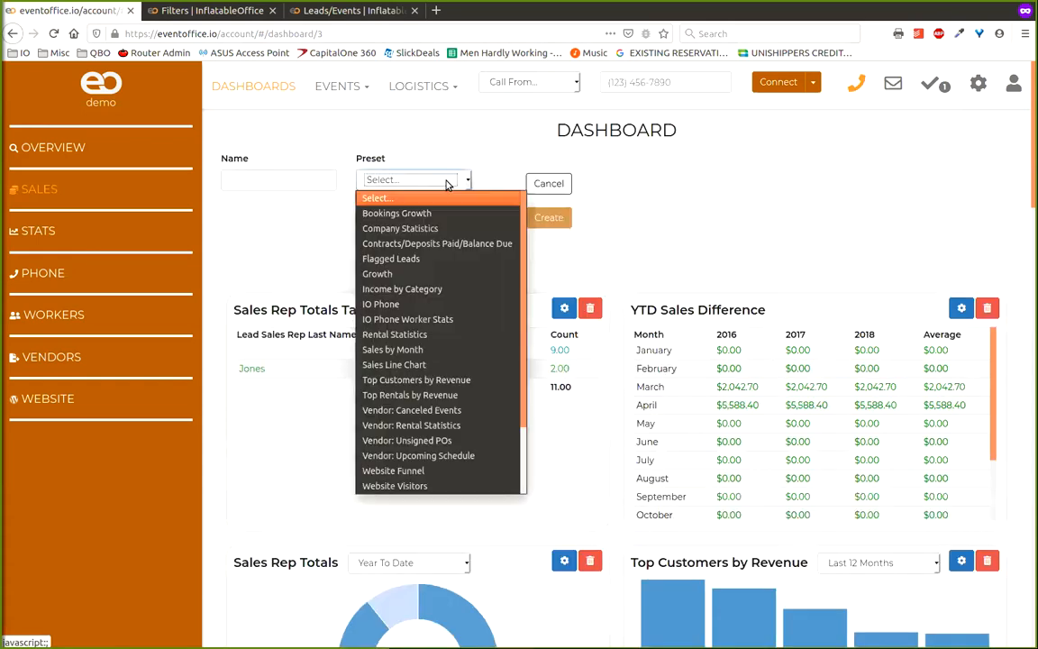
scroll(399, 321, down, 2)
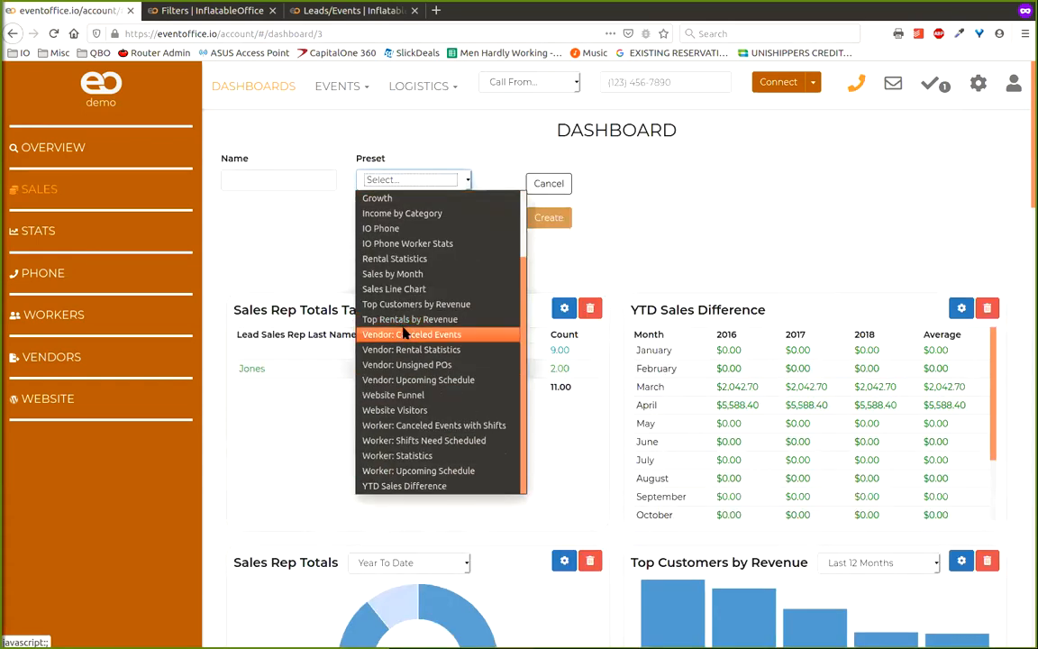
scroll(407, 328, up, 2)
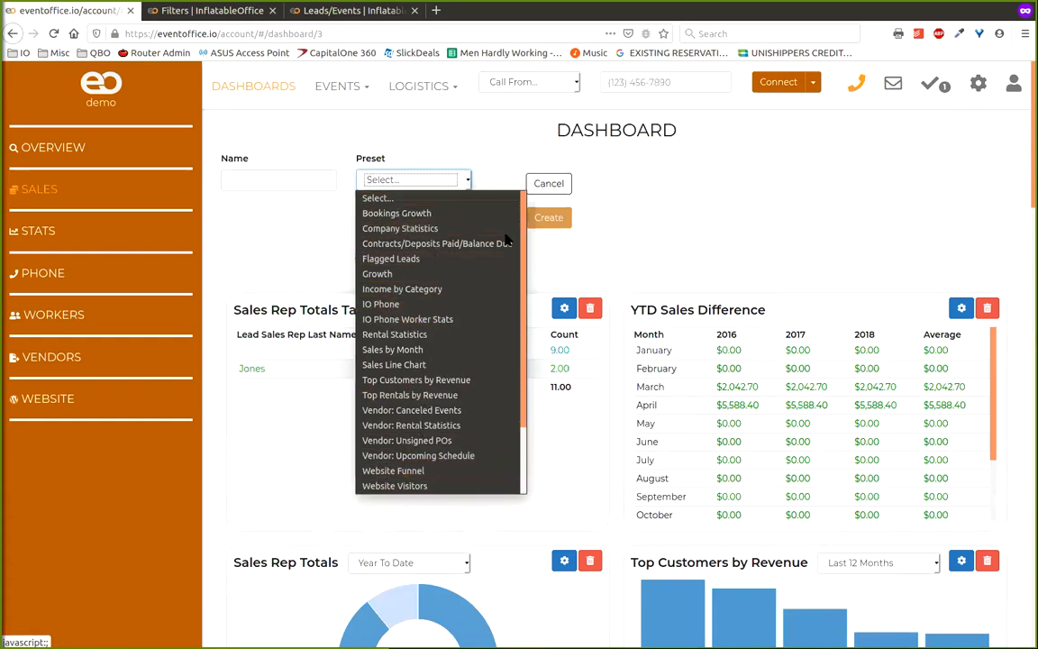
click(518, 140)
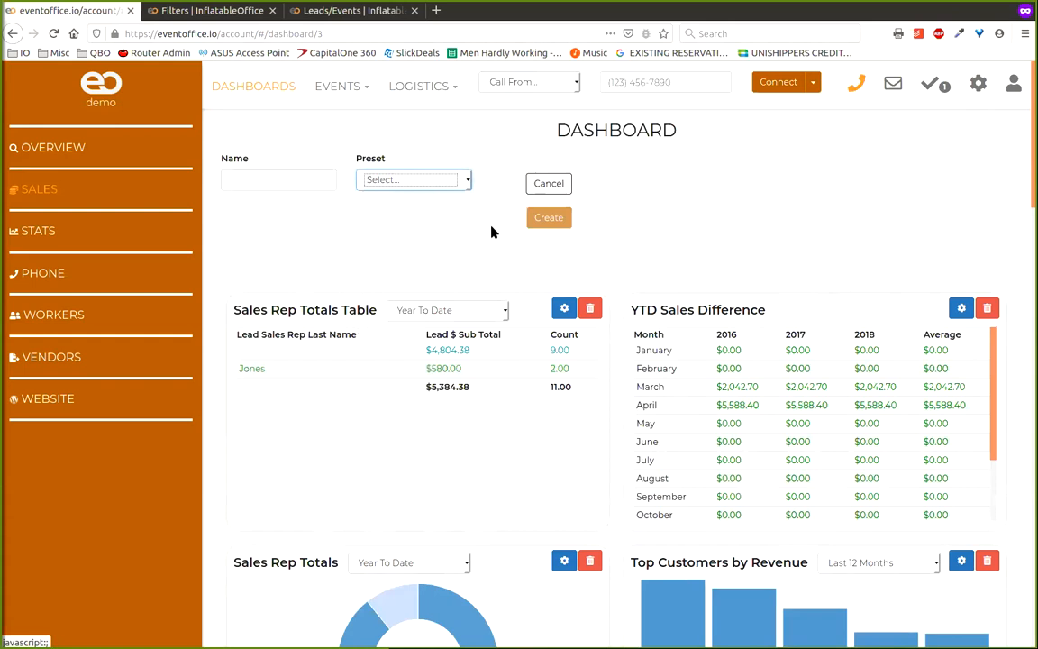
click(466, 183)
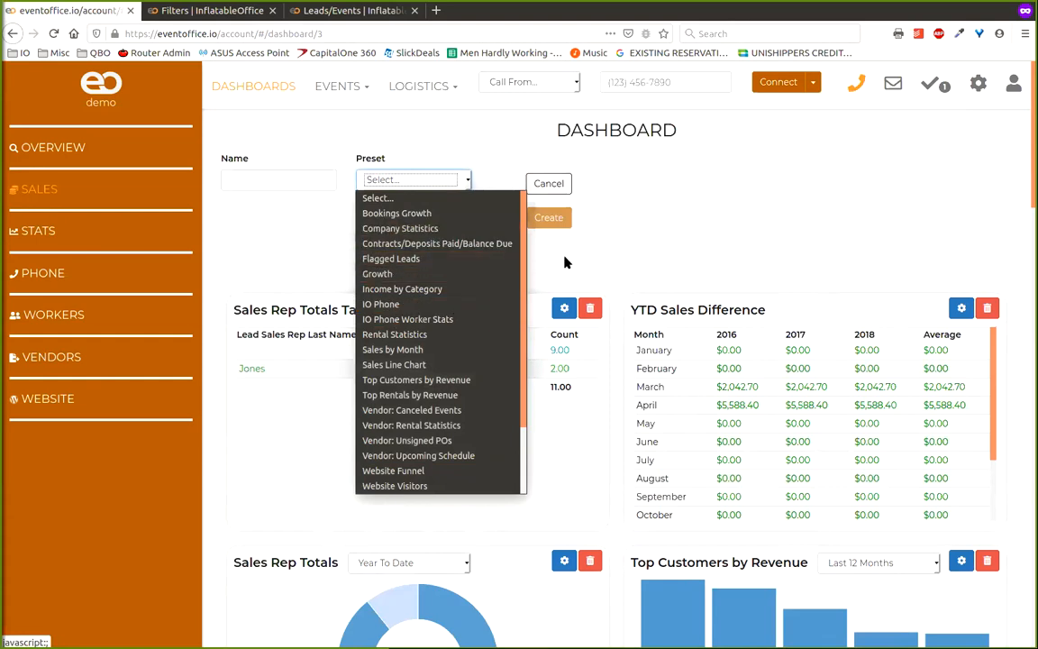
scroll(453, 388, down, 2)
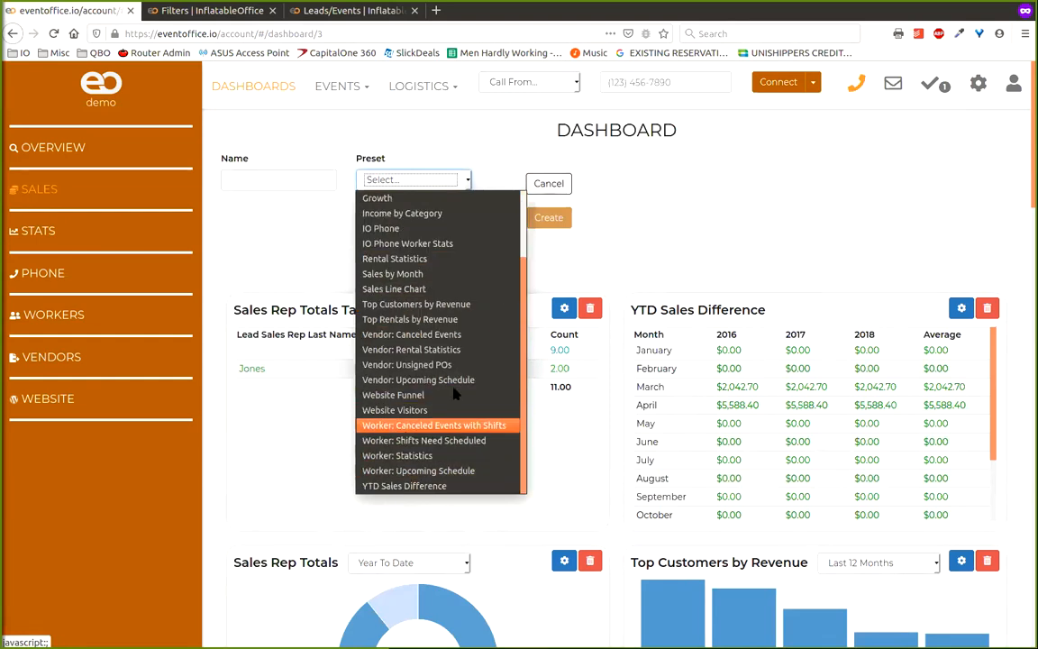
click(557, 274)
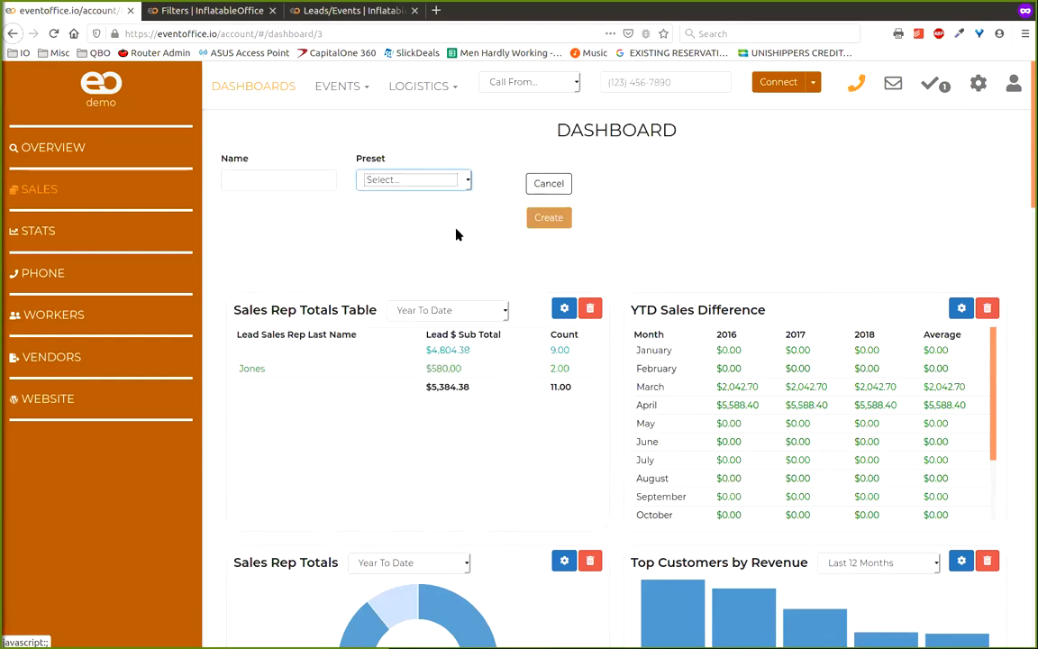
click(545, 183)
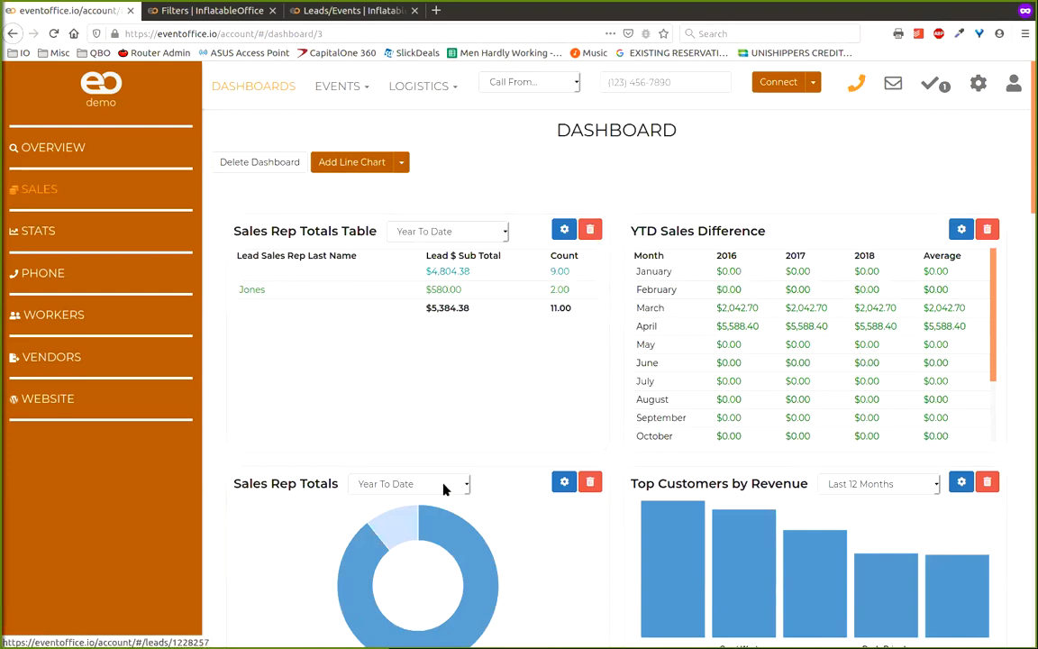
- Set the Sales Rep Totals Table period to Last Year, showing $9,336.86 across 5 leads
click(465, 231)
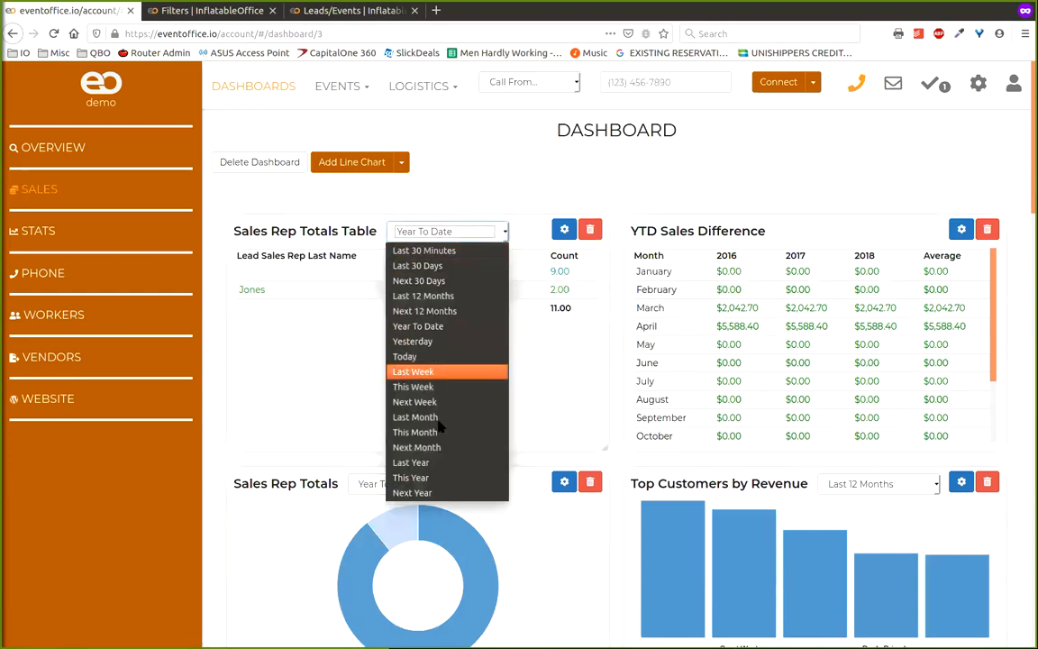
click(413, 462)
click(486, 231)
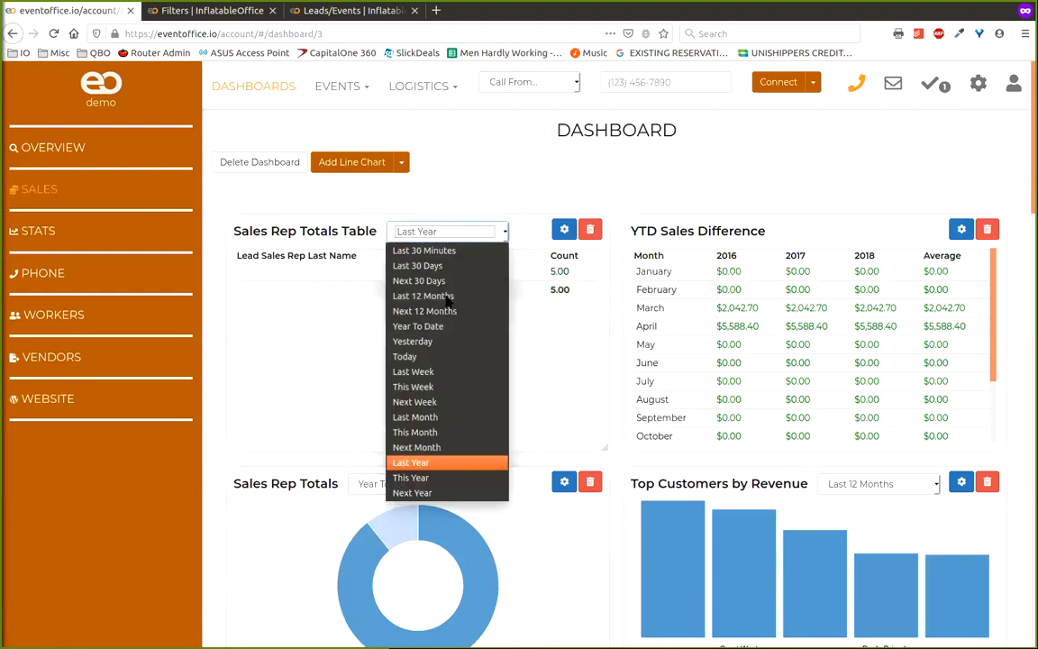
click(712, 178)
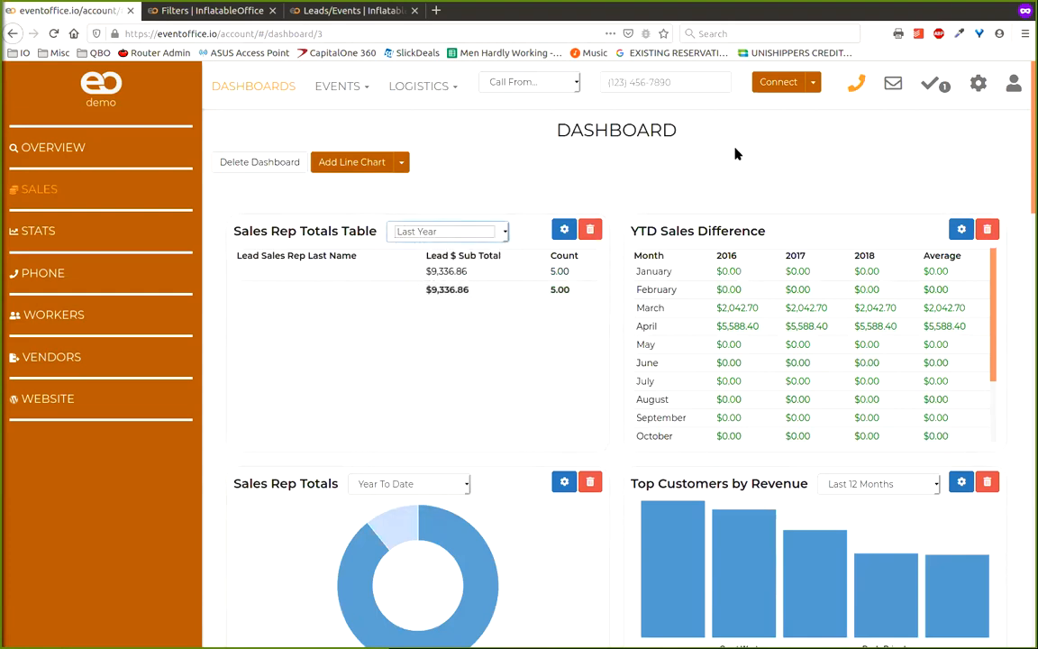